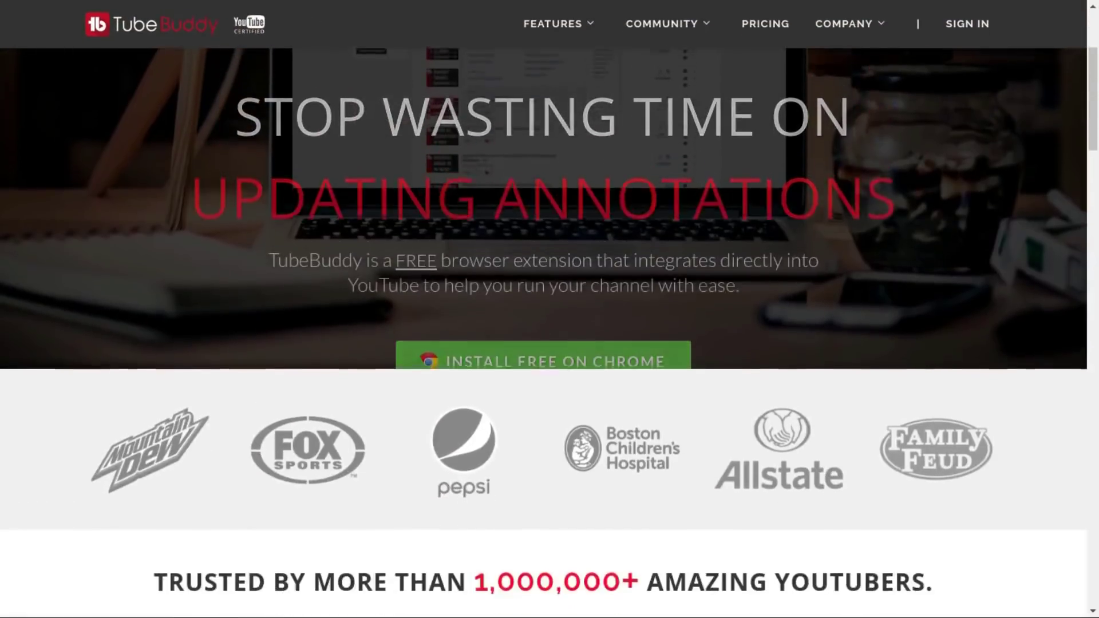
Scroll past TubeBuddy's toolkit features and testimonials to the For Creators / For Brands section
scroll(550, 332, down, 5)
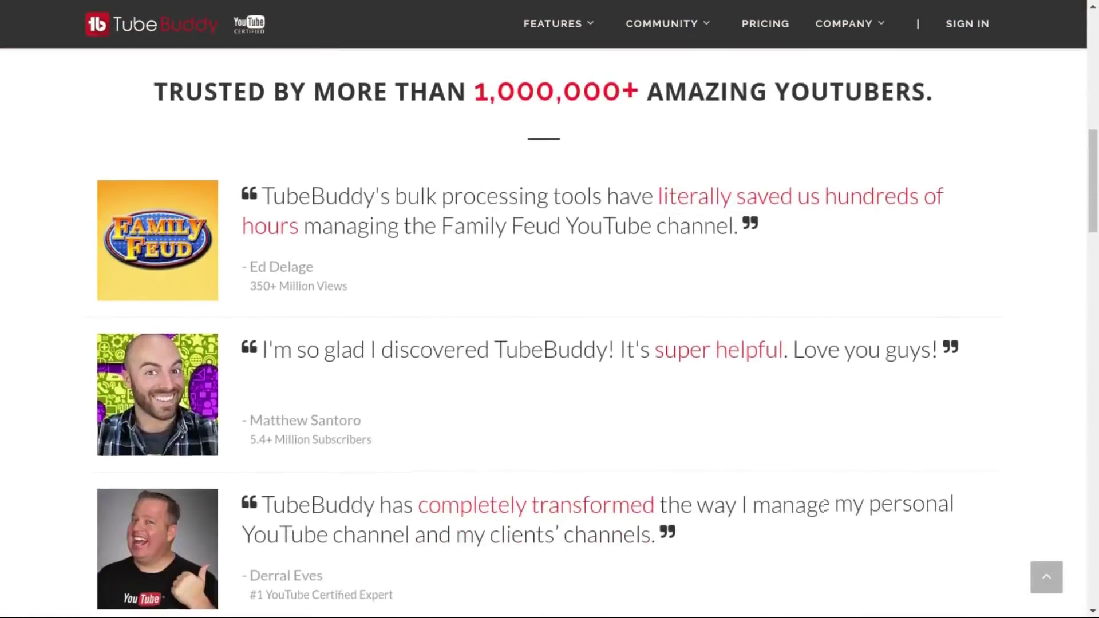
scroll(549, 327, down, 5)
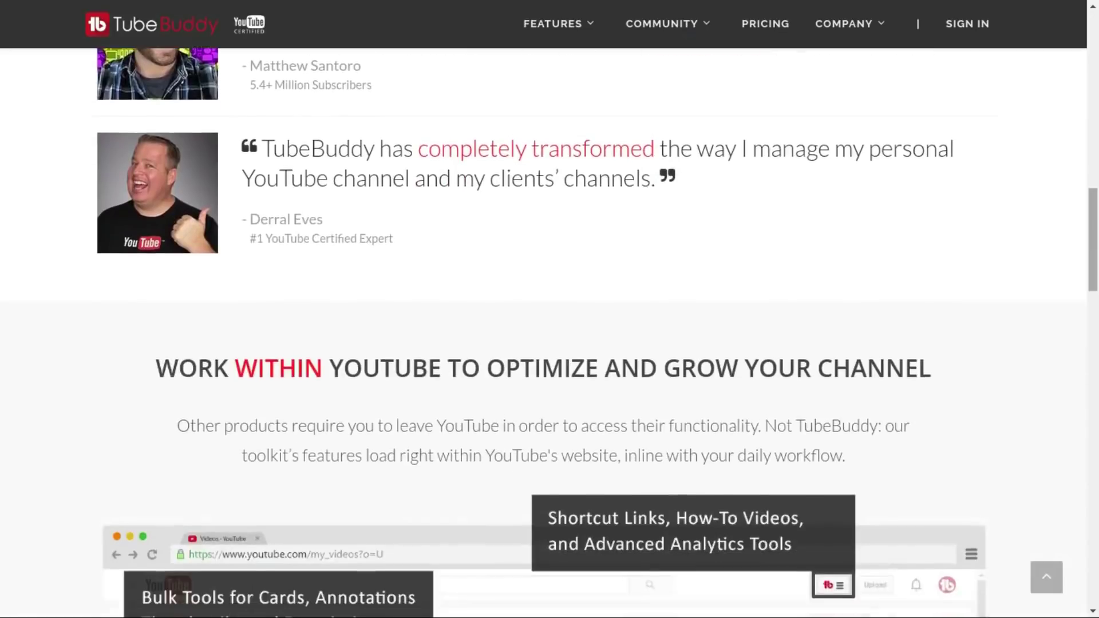
scroll(549, 326, down, 4)
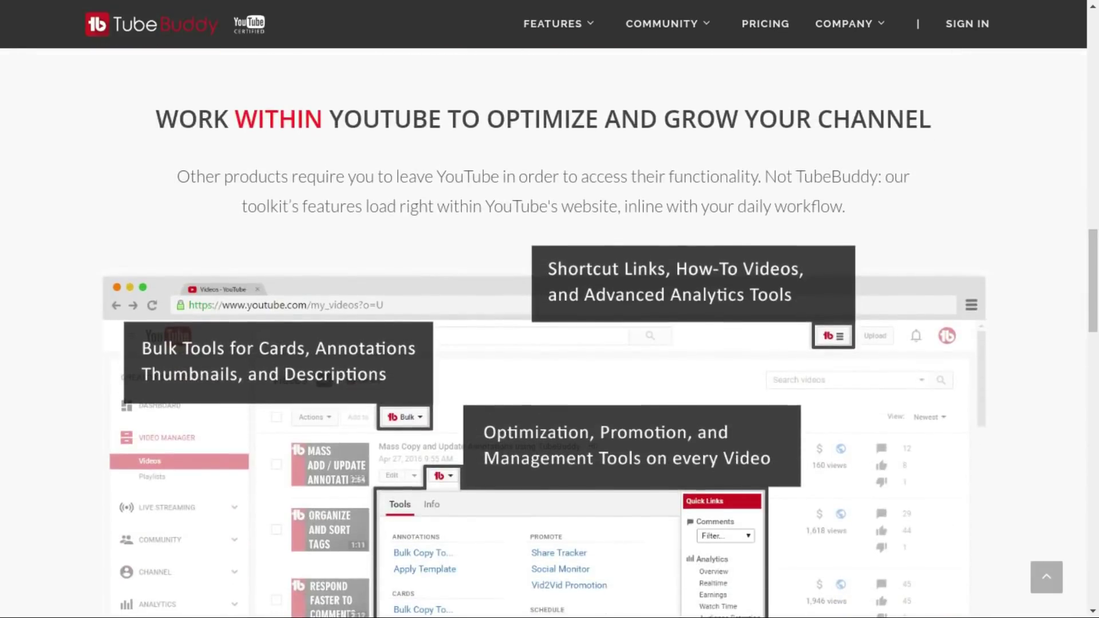
scroll(549, 332, down, 2)
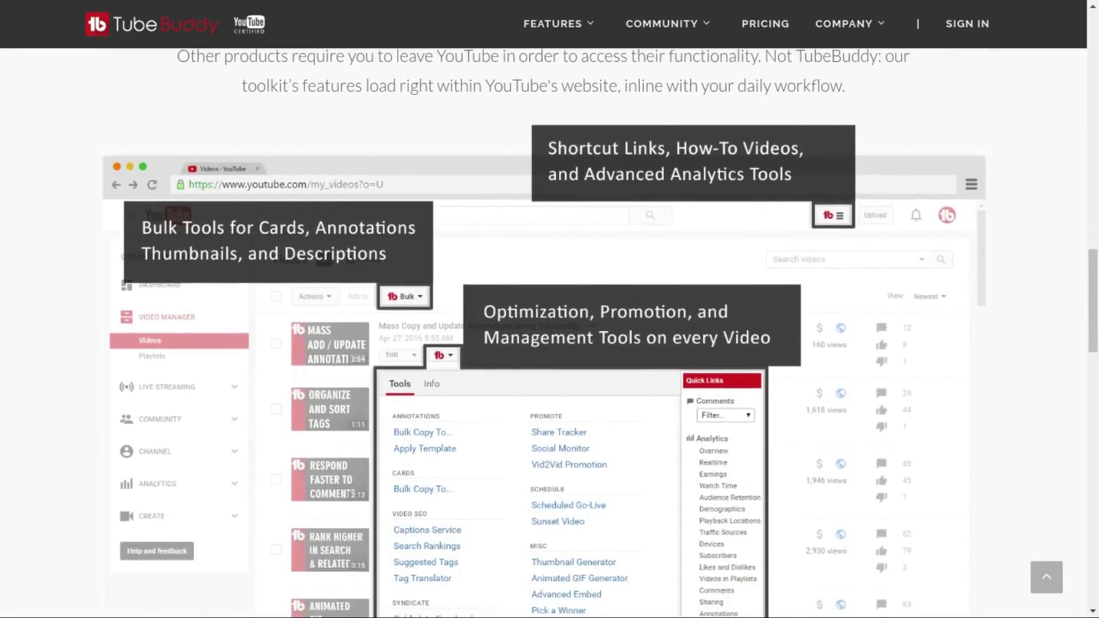
scroll(549, 332, down, 6)
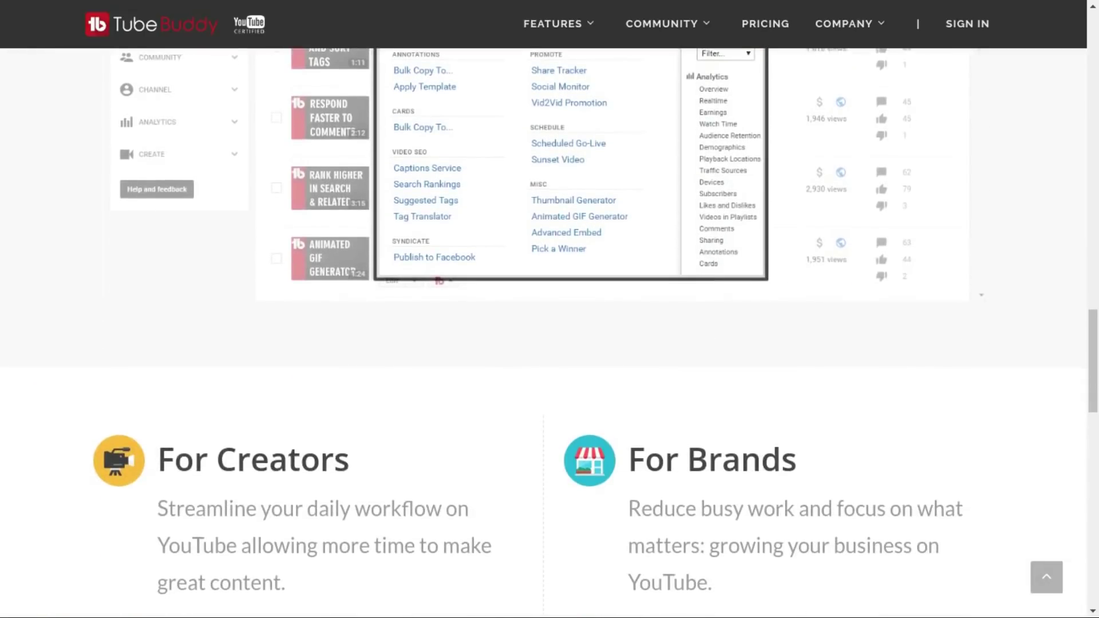
scroll(550, 332, down, 4)
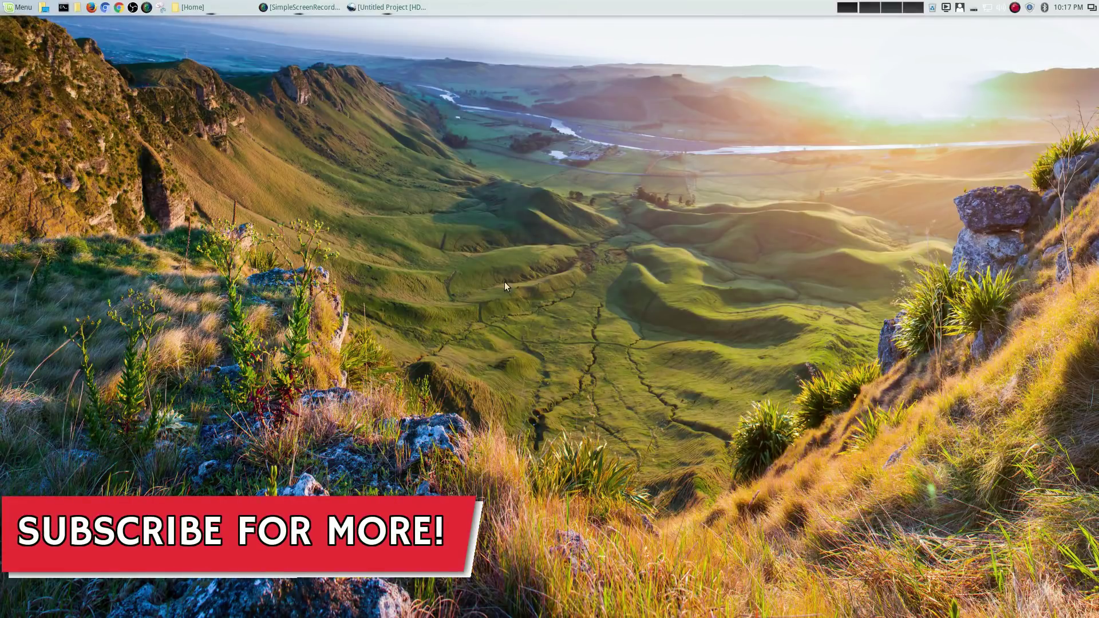
Restore the OpenShot 'Untitled Project' window from the taskbar
click(374, 8)
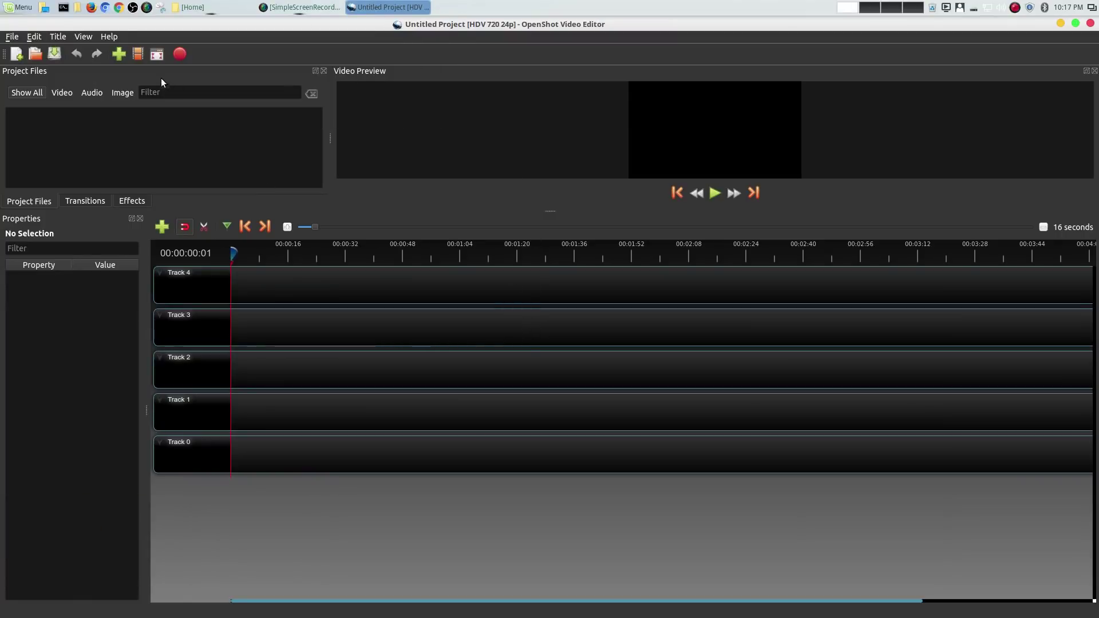
Reopen TestMovie1.osp from File > Recent Projects
click(14, 38)
mouse_move(27, 79)
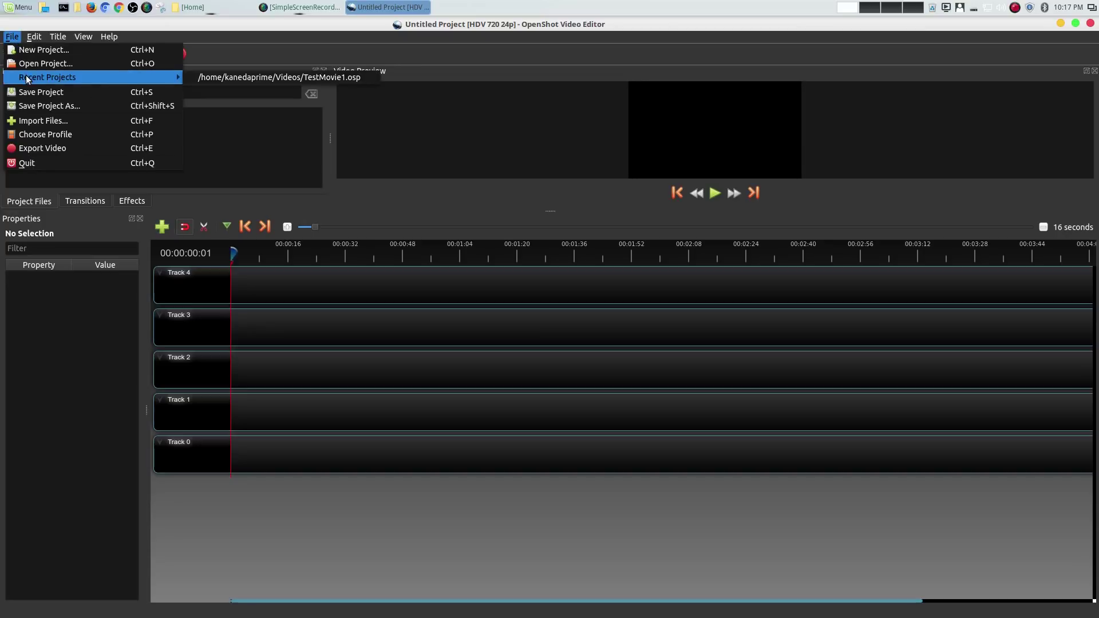
click(202, 79)
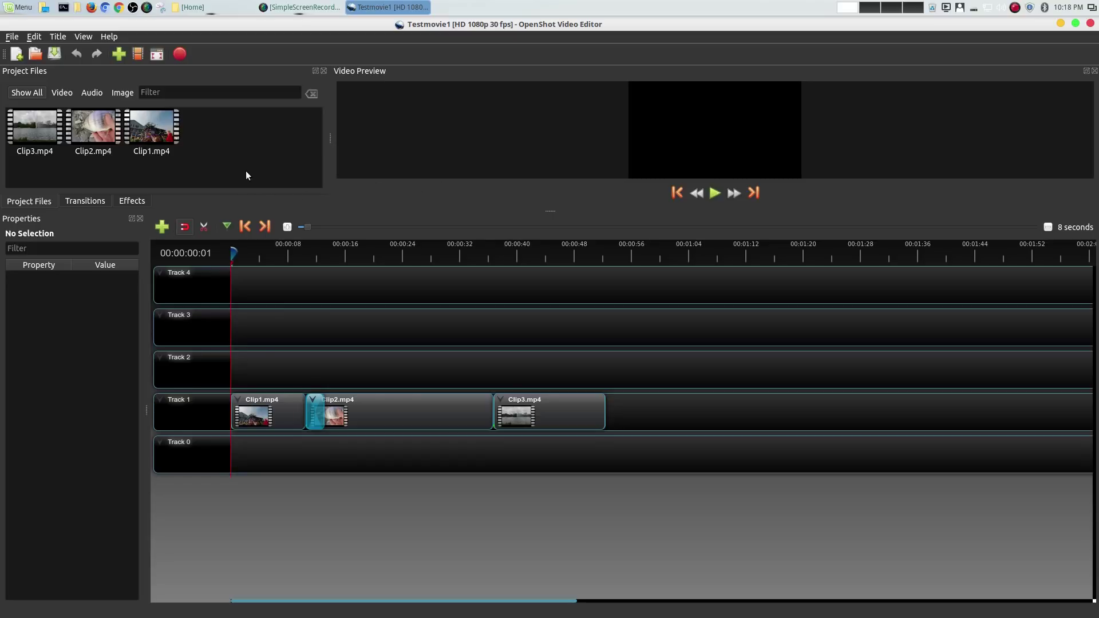
click(61, 38)
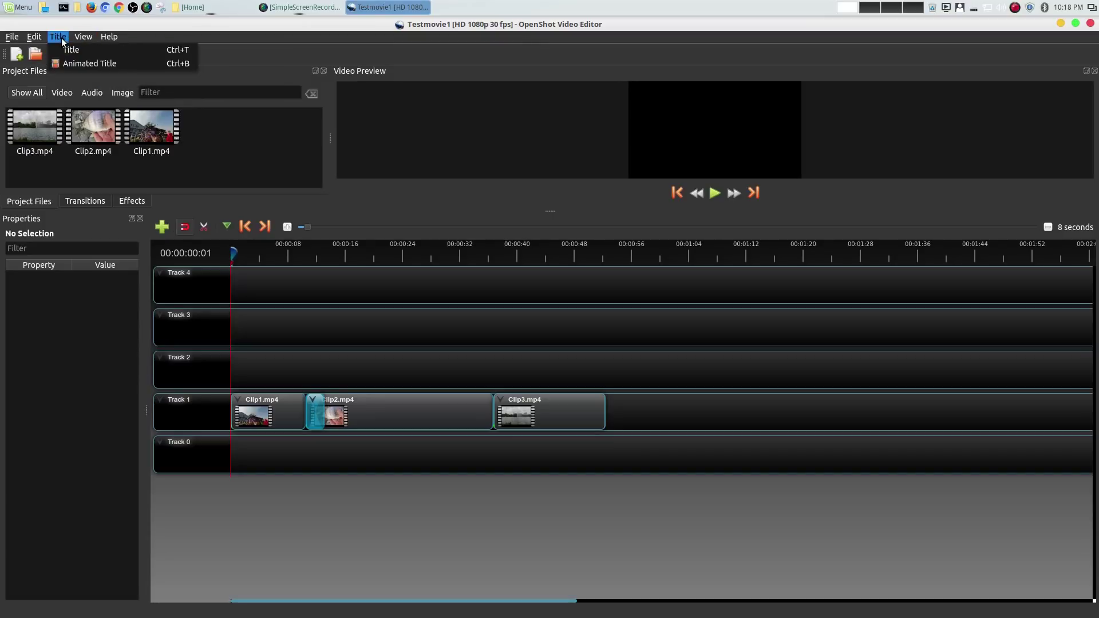
Start a Glare animated title and dismiss both 'Blender is required' warnings
click(74, 63)
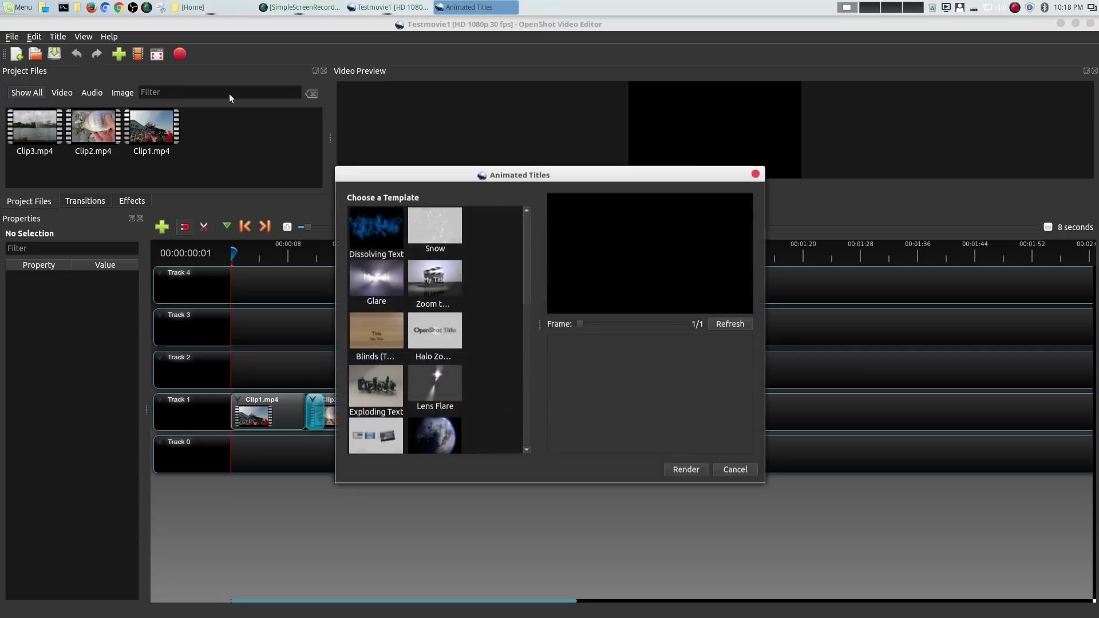
click(369, 266)
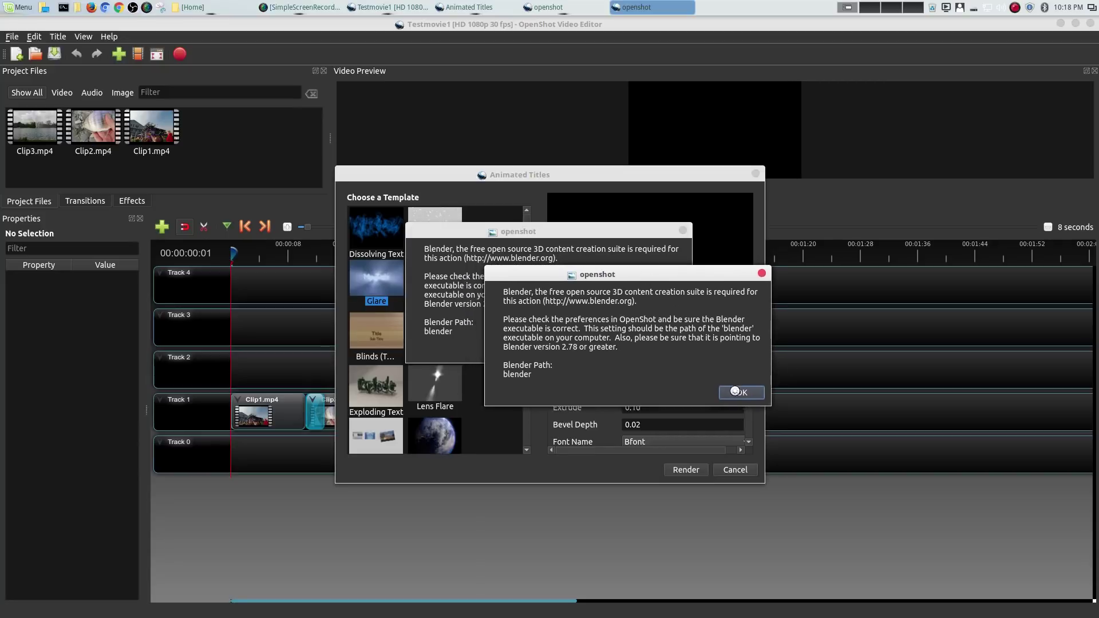
click(734, 391)
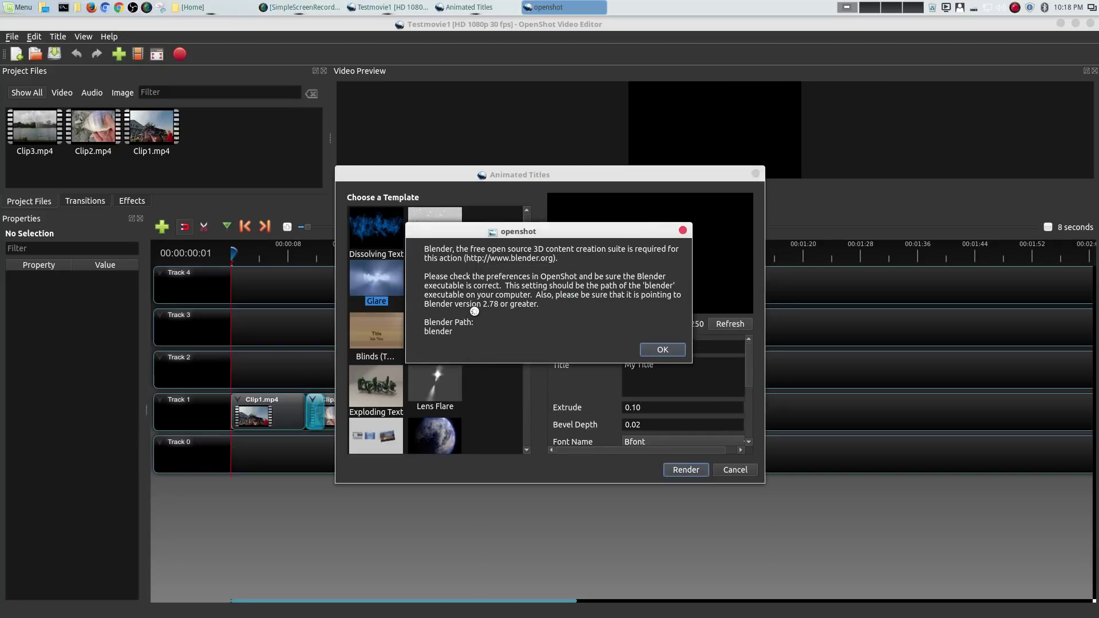
click(678, 351)
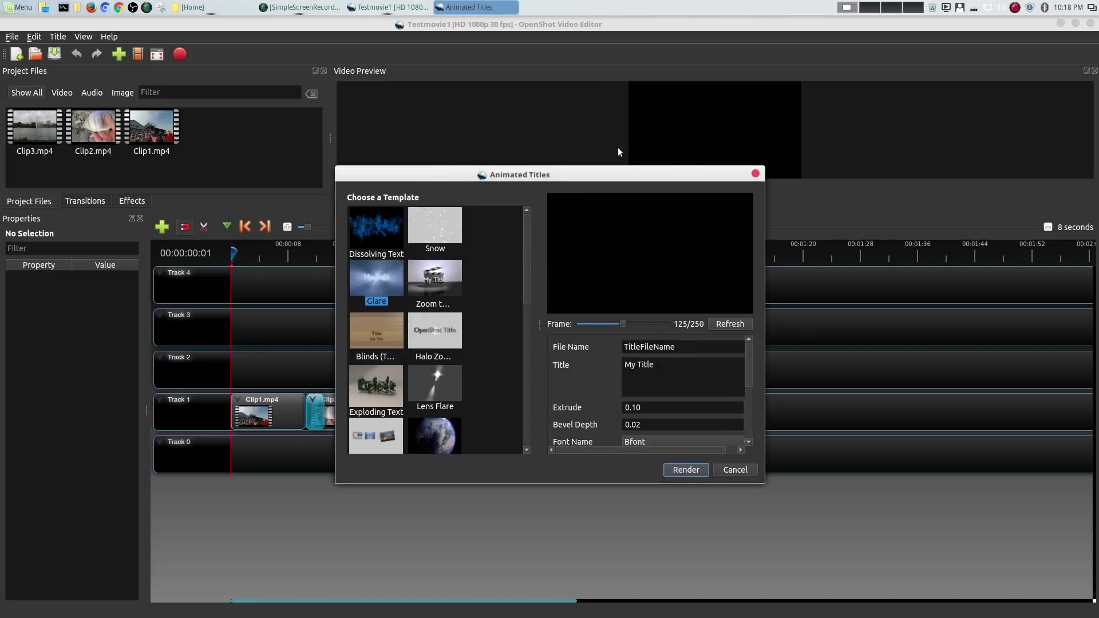
Open Software Manager with the admin password, search 'blender', and view the Blender package details
click(4, 10)
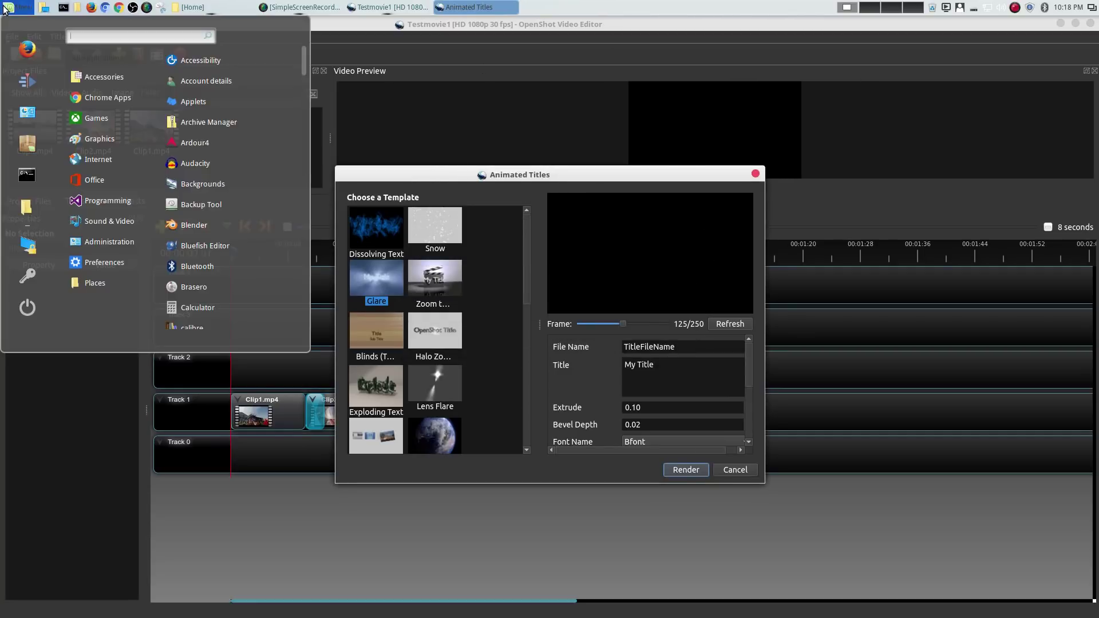
mouse_move(98, 246)
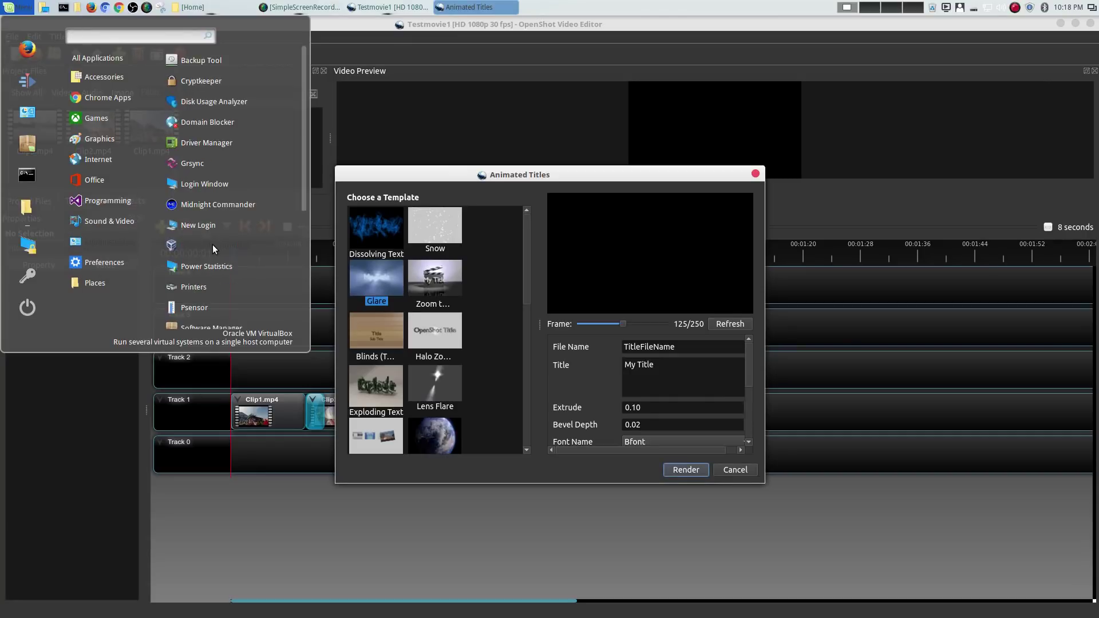
scroll(218, 230, down, 2)
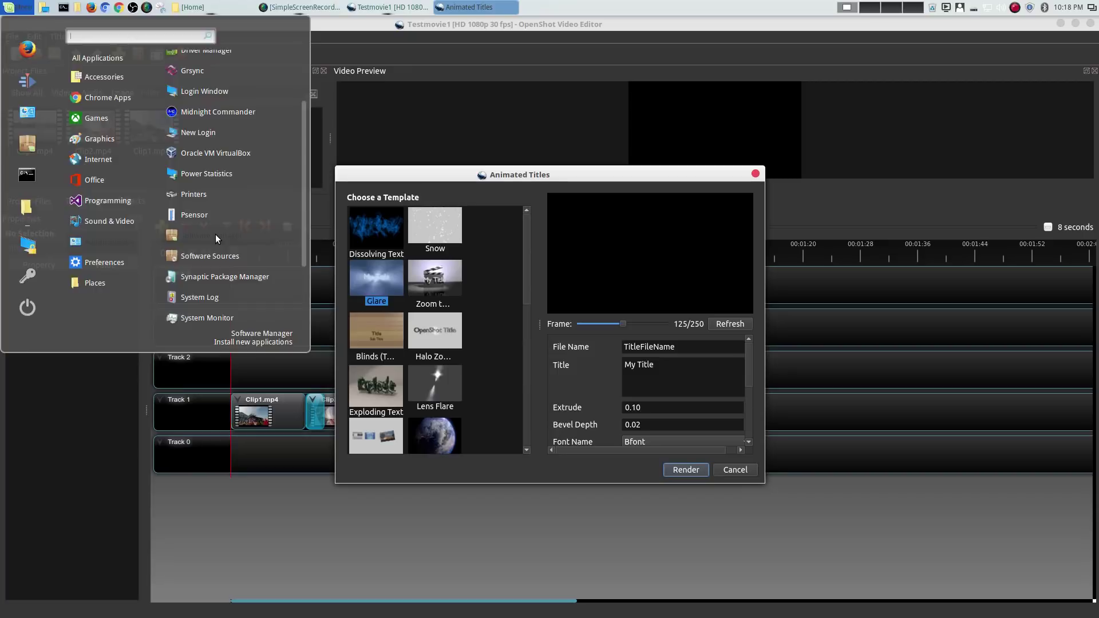
click(216, 234)
text(••••••••)
key(Return)
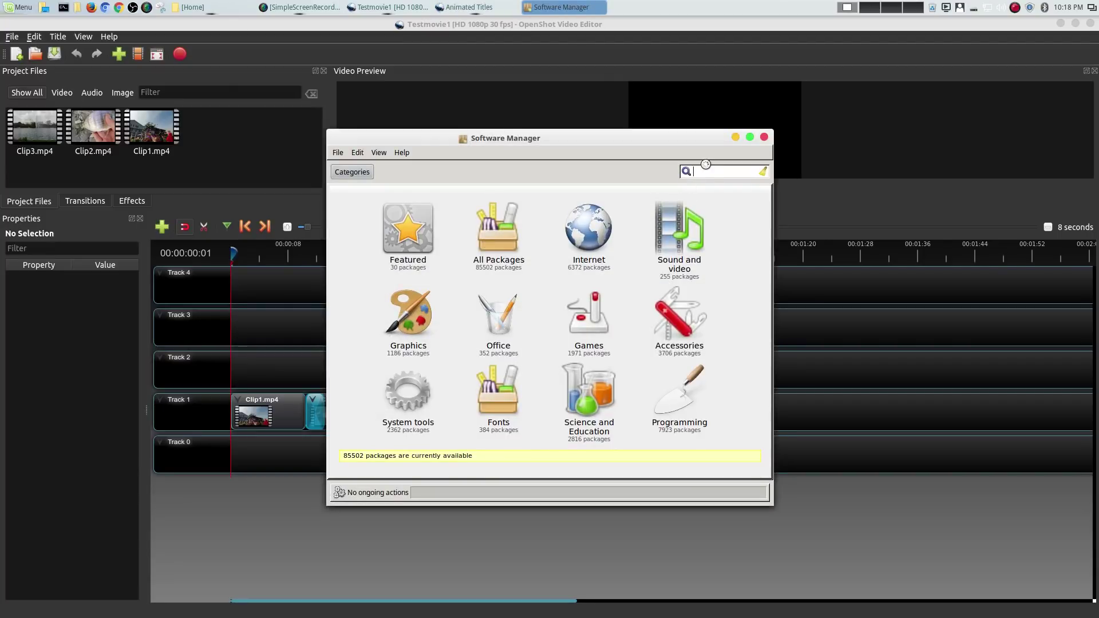
text(blender)
key(Return)
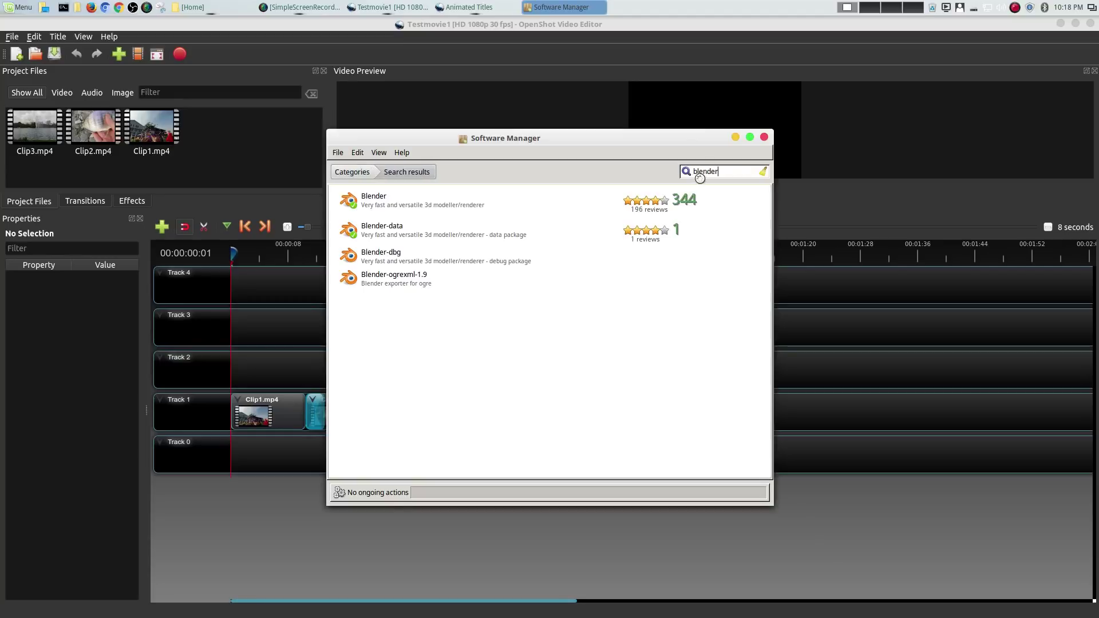
click(511, 209)
scroll(611, 298, down, 2)
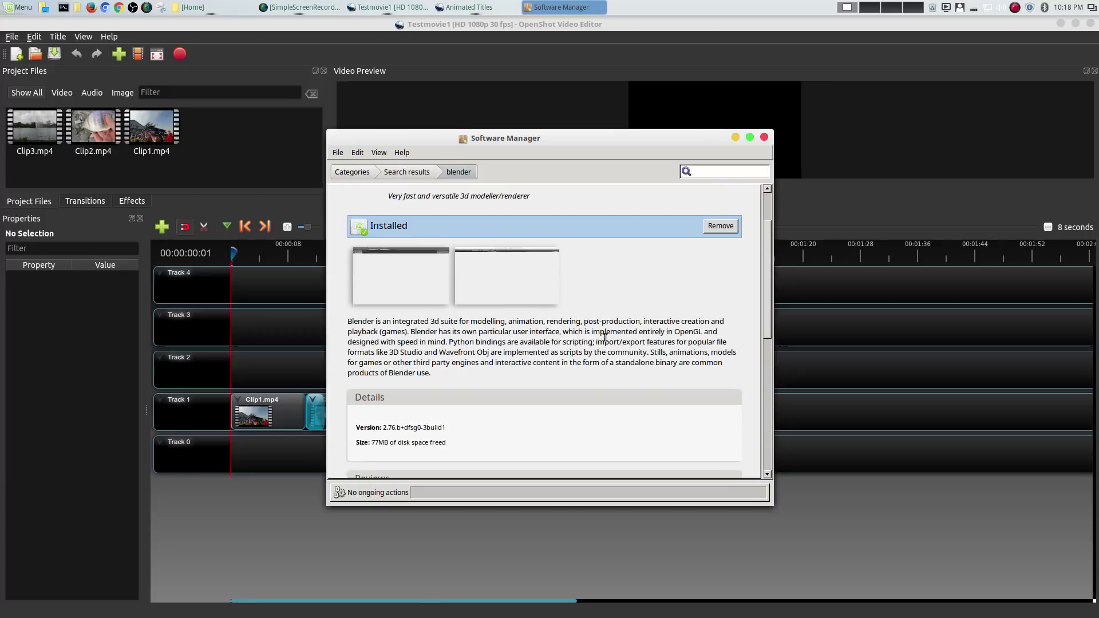
scroll(605, 338, down, 2)
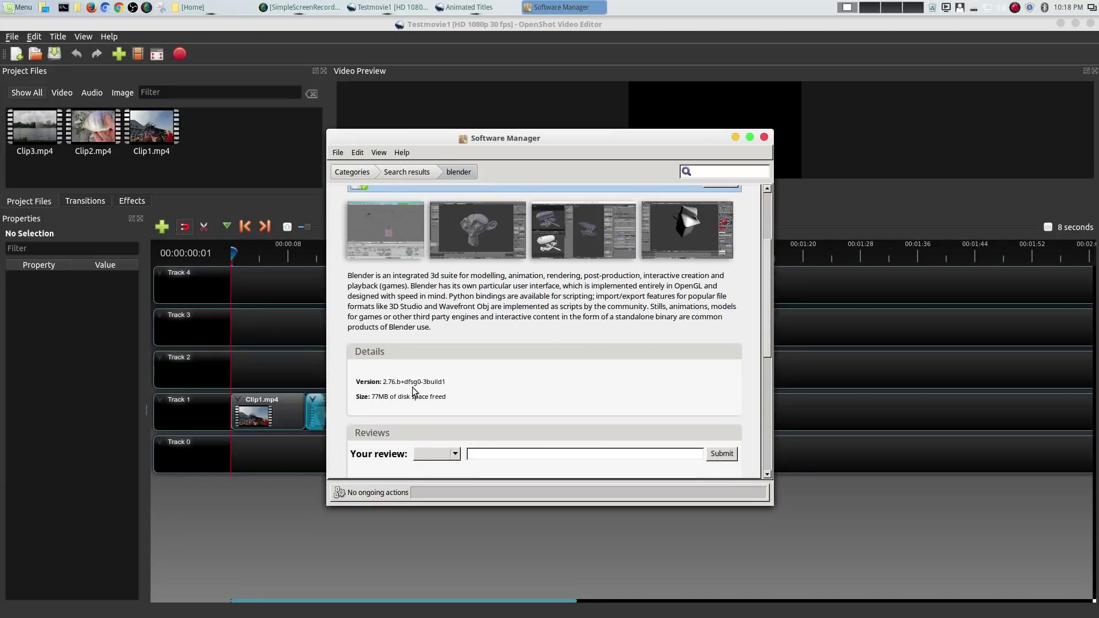
Cancel the Animated Titles dialog and minimise Software Manager
drag(507, 138, 751, 205)
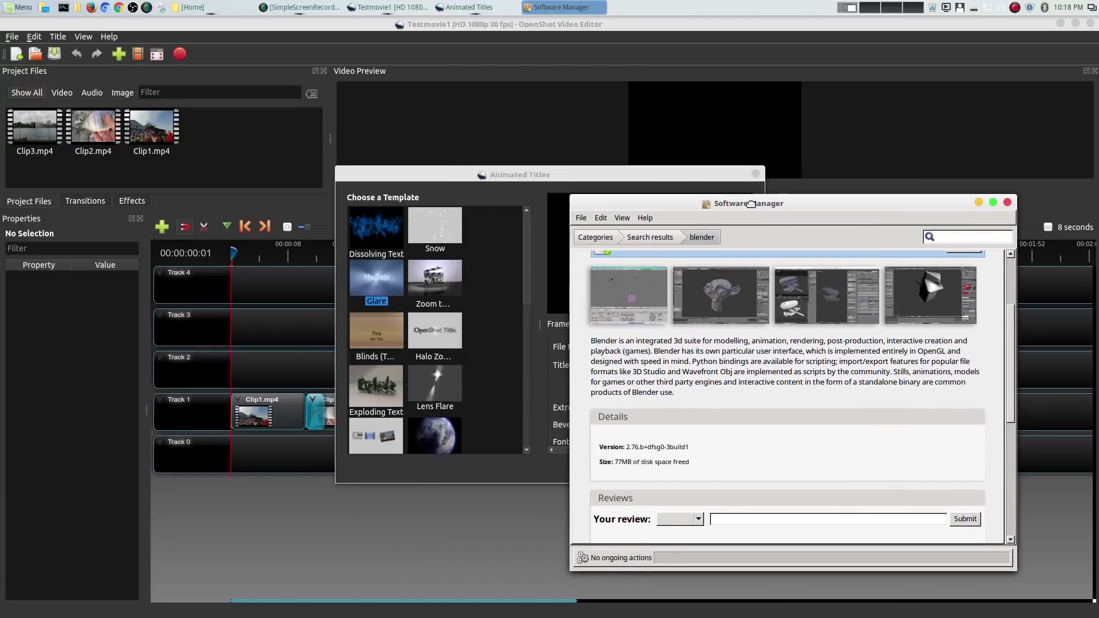
click(547, 361)
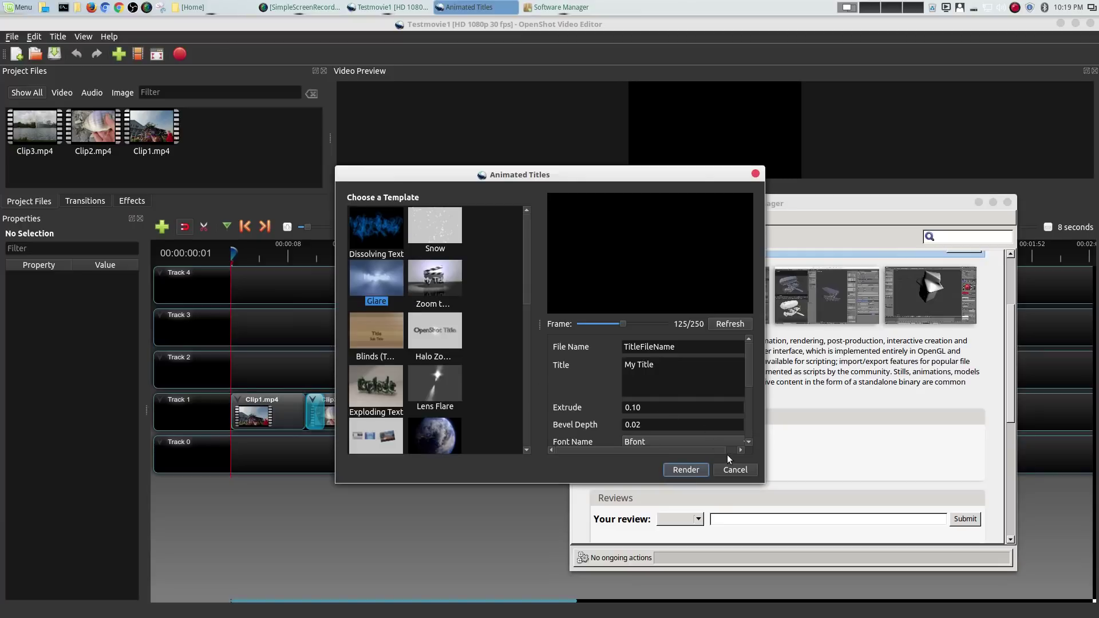
click(730, 470)
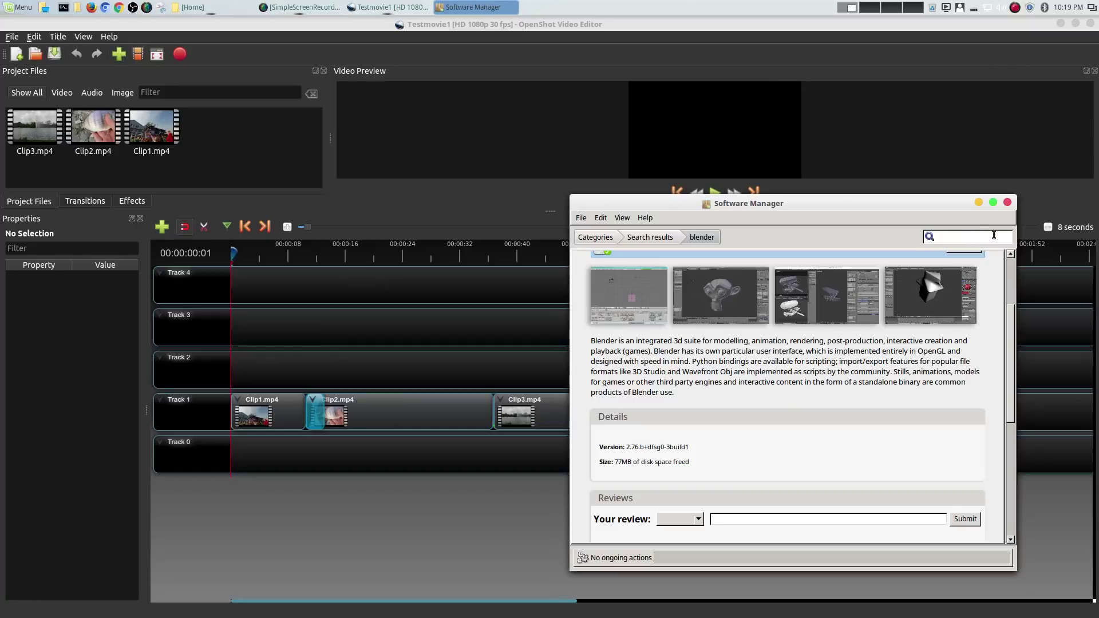
click(978, 203)
Minimise OpenShot and Google 'blender' in an incognito Chromium window, correcting the 'clender' typo
click(1061, 24)
click(102, 9)
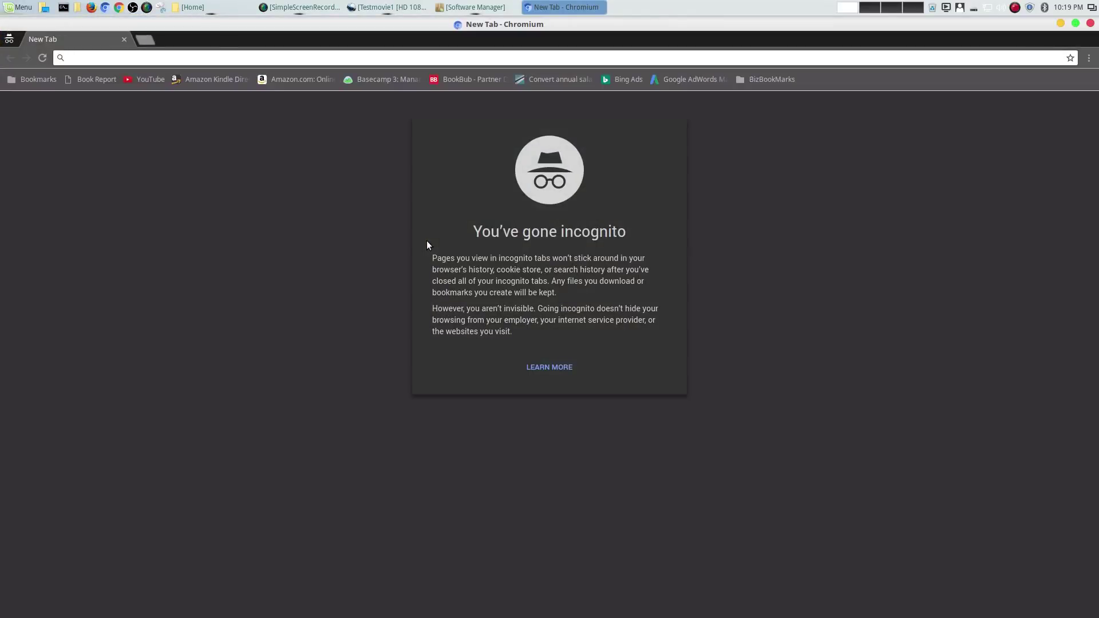
text(clender)
key(Return)
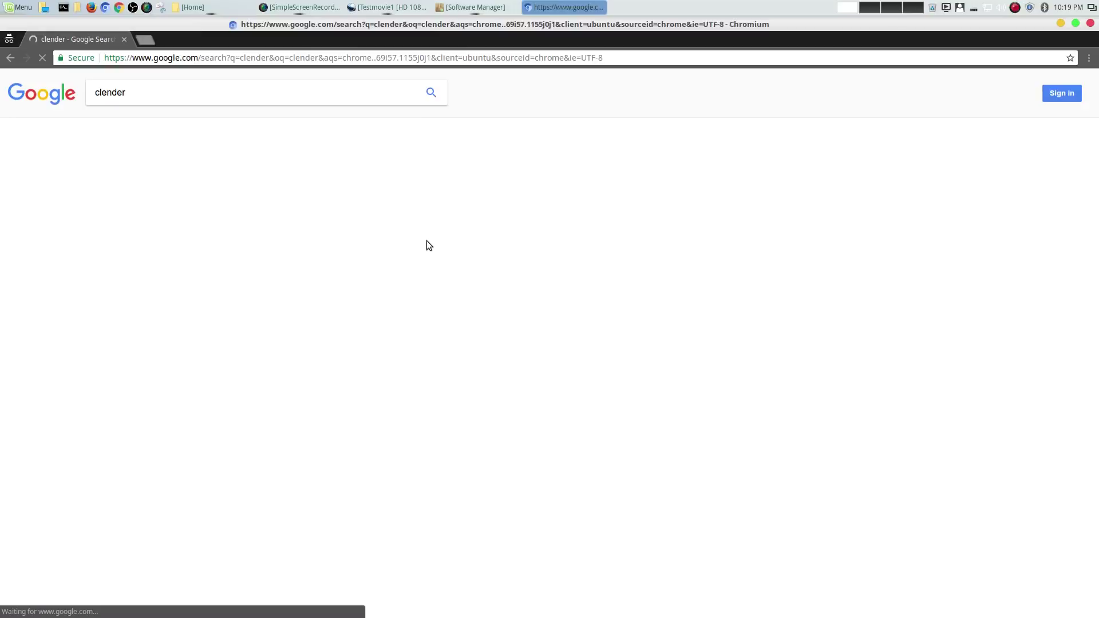
click(200, 100)
text(blender)
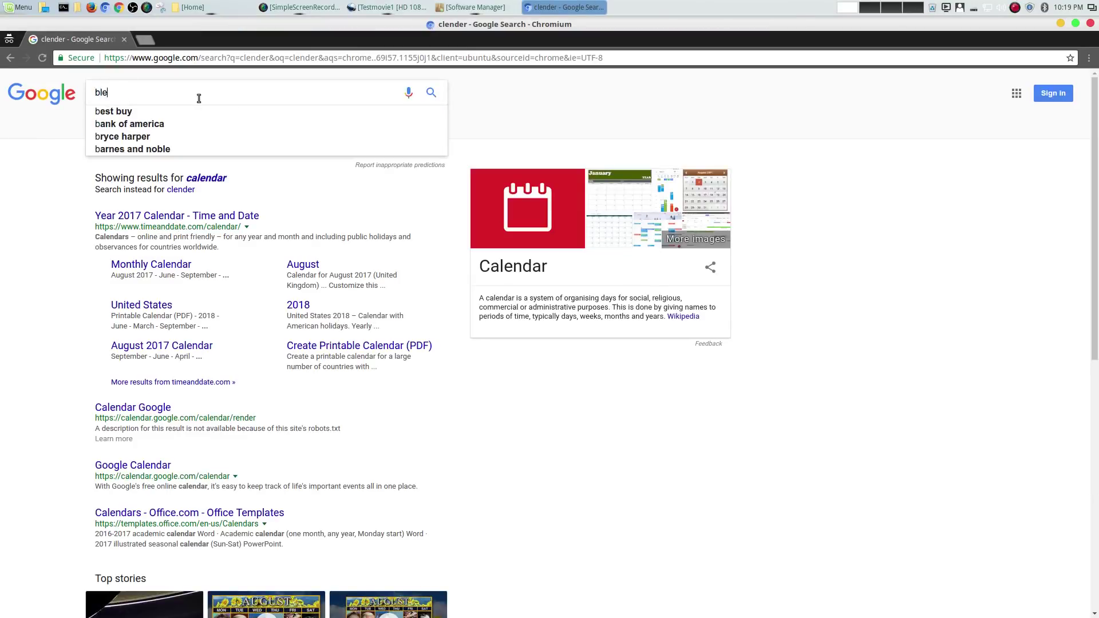
key(Return)
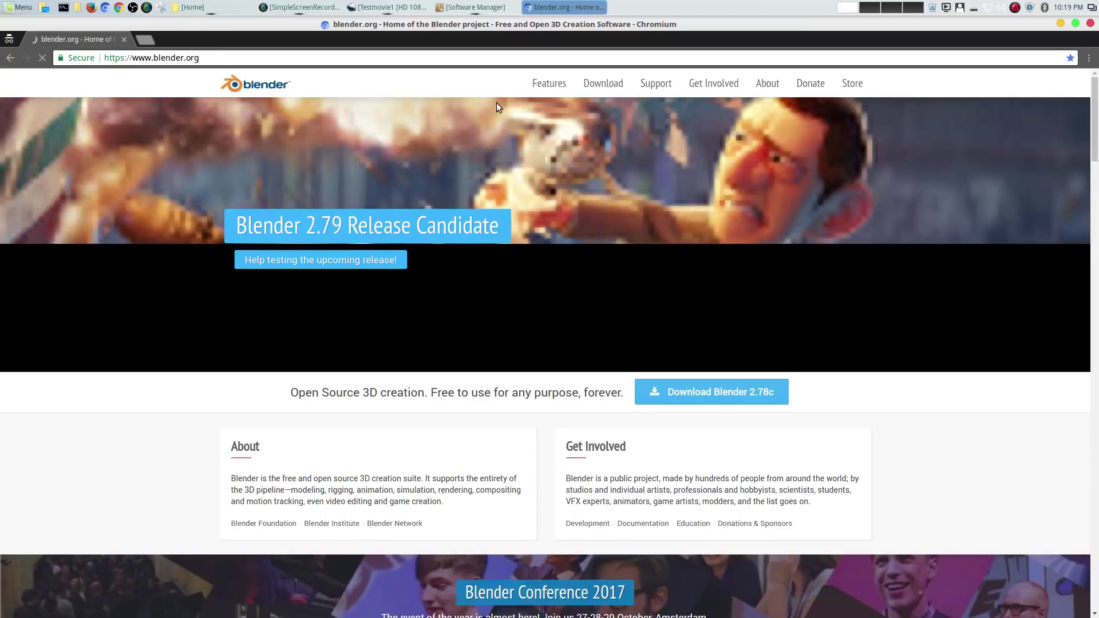
Open the blender.org Download page in a new tab, view other versions, then restore the Home window
right_click(604, 86)
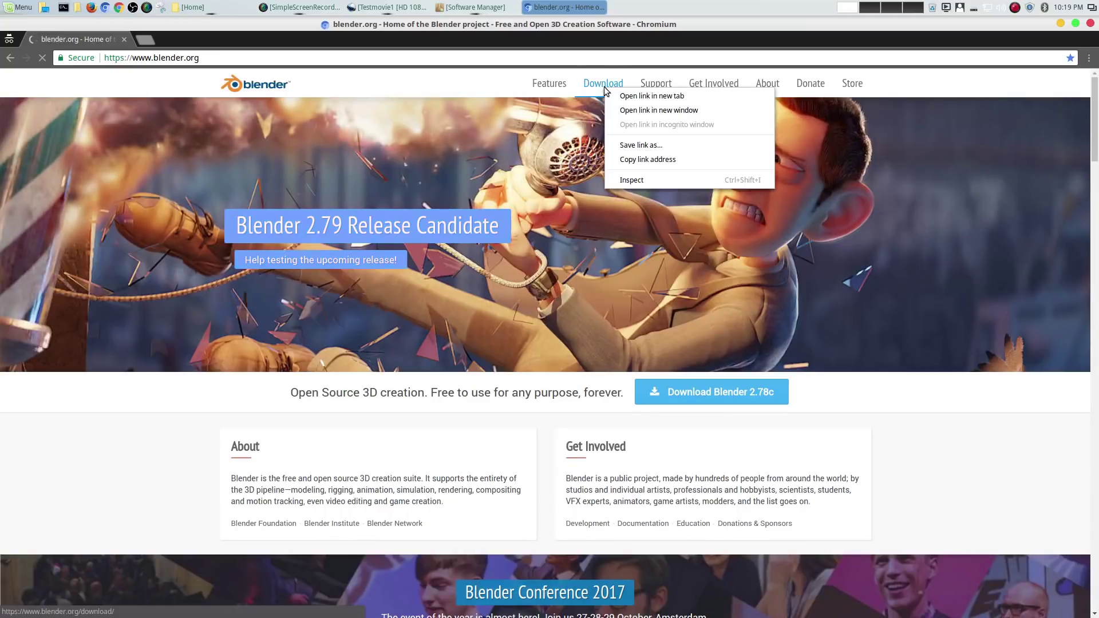
click(635, 96)
click(190, 39)
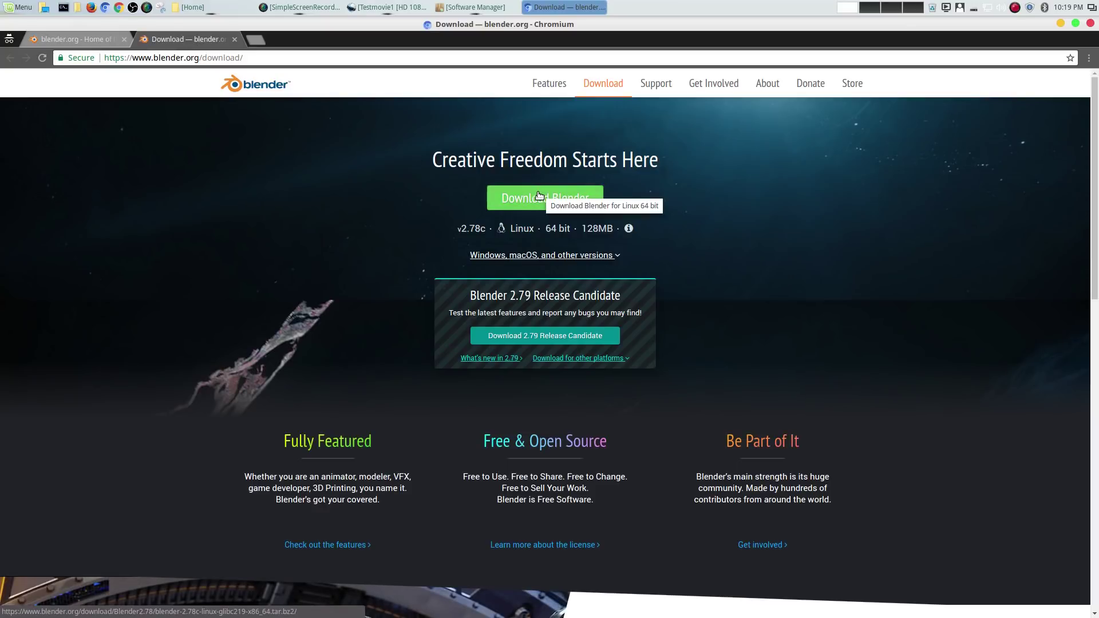
click(546, 255)
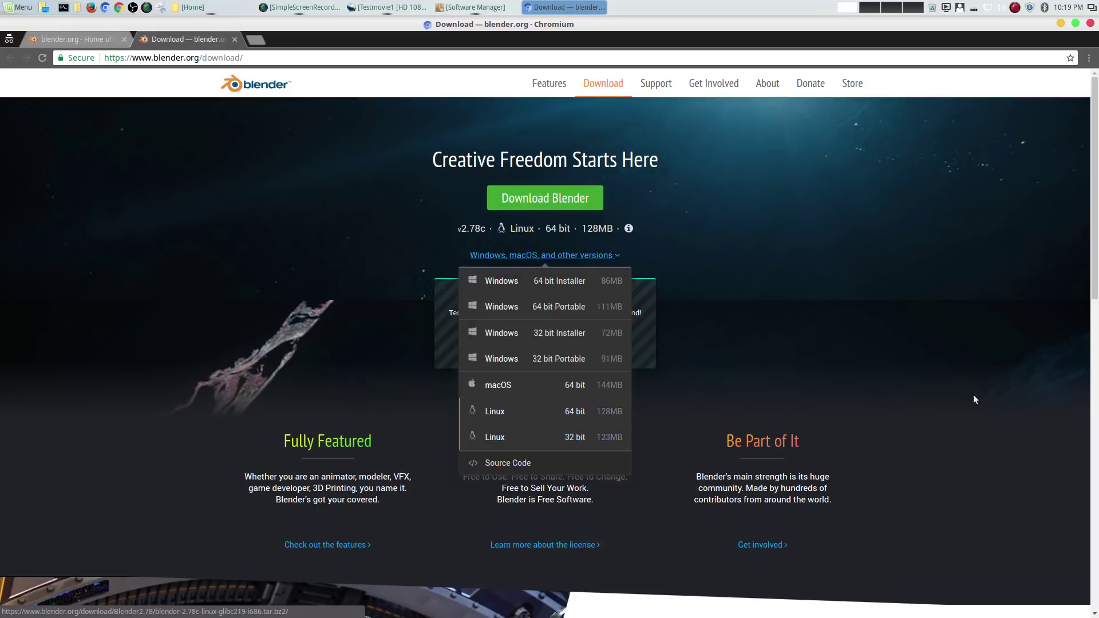
click(1043, 399)
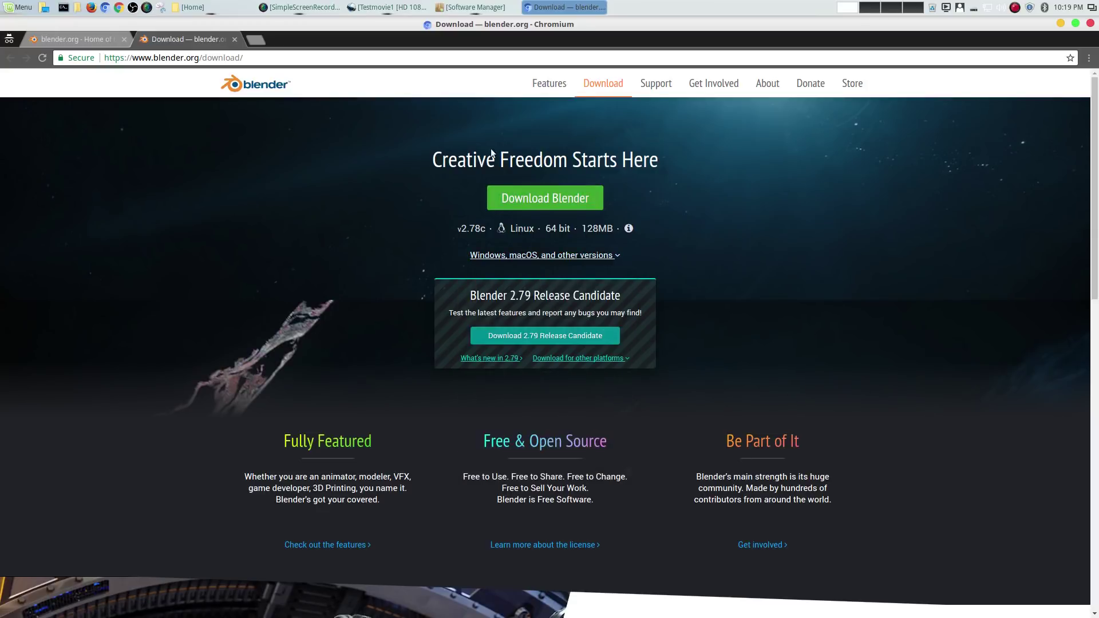
click(227, 9)
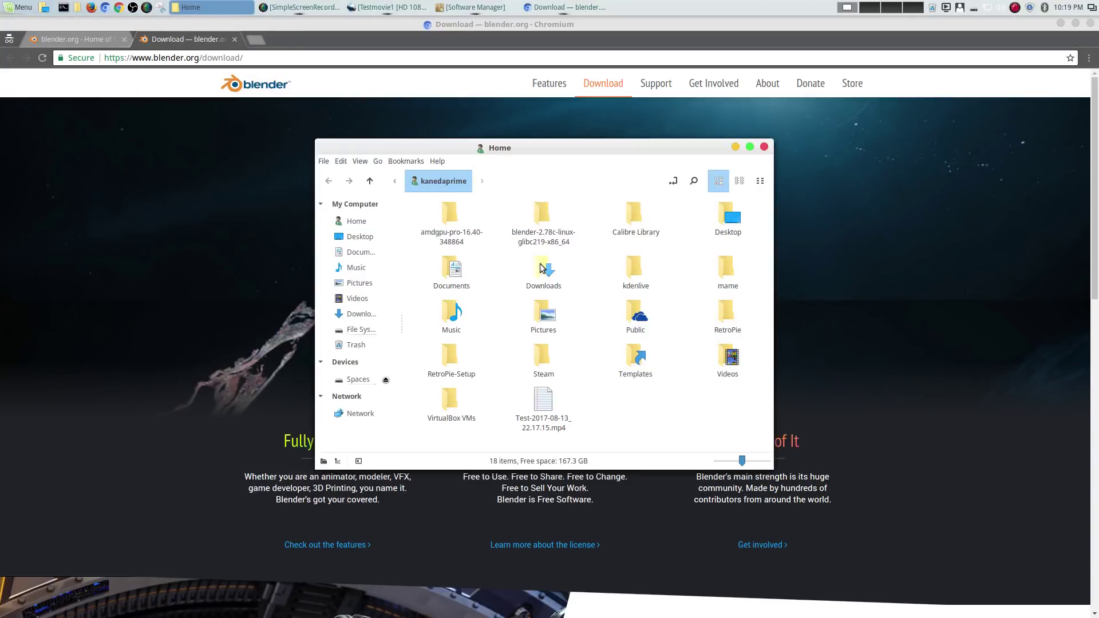
Inspect the blender archive in Downloads and the blender-2.78c-linux-glibc219-x86_64 folder, then minimise Nemo
double_click(538, 268)
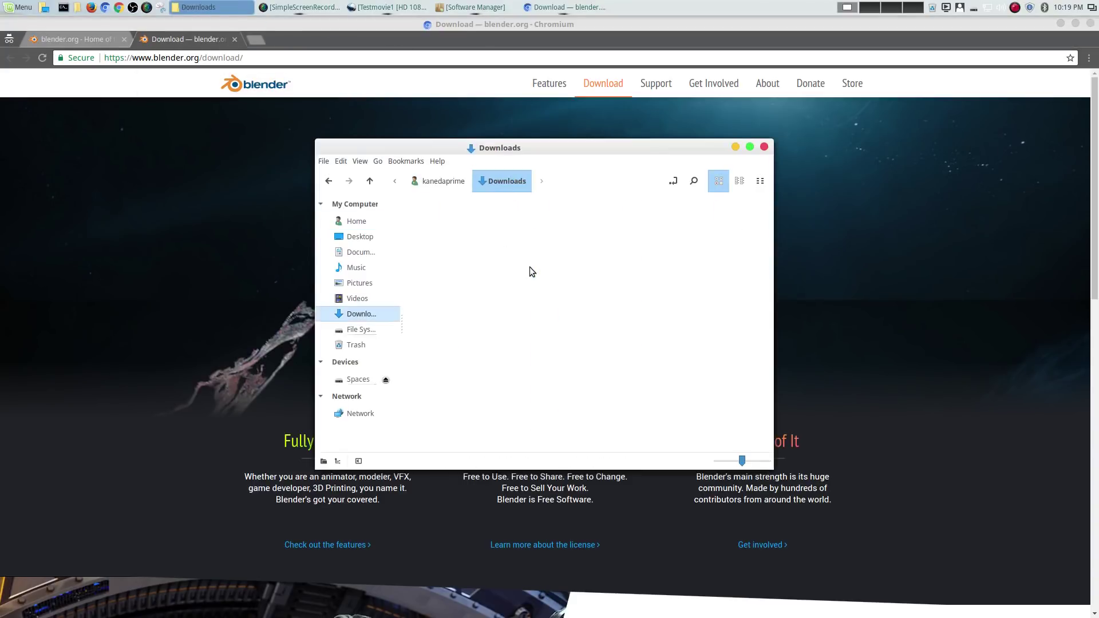
right_click(541, 222)
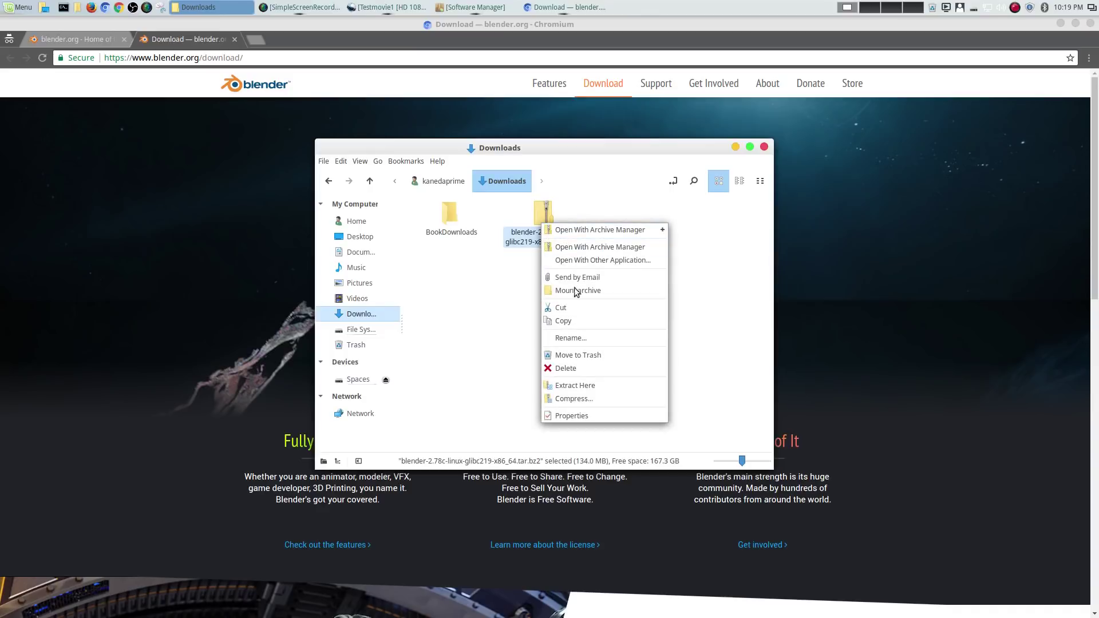
click(709, 339)
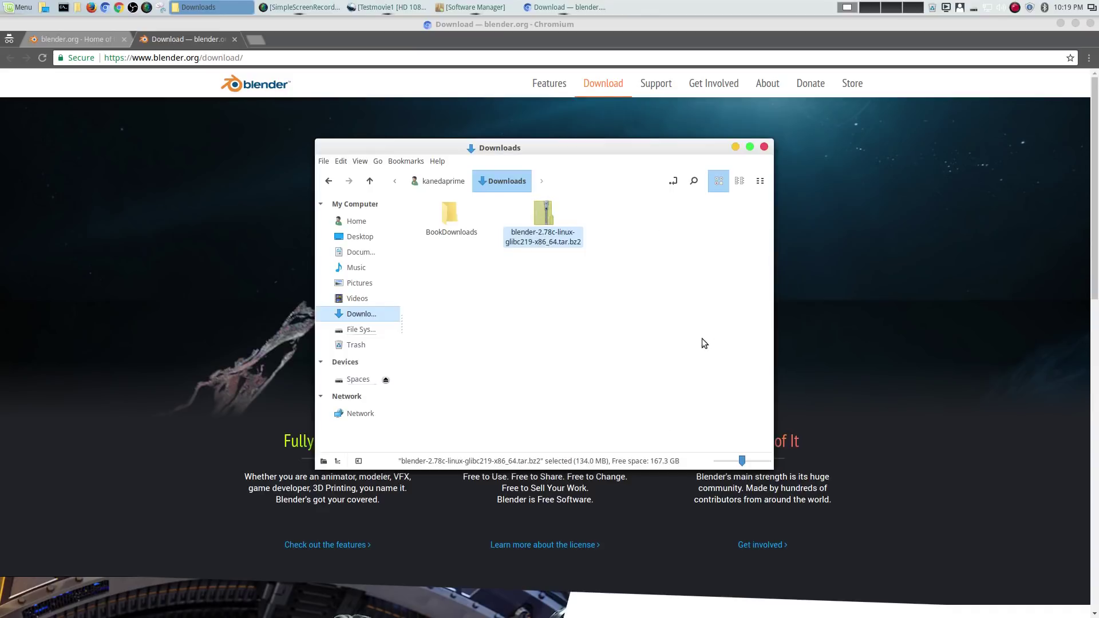
click(435, 184)
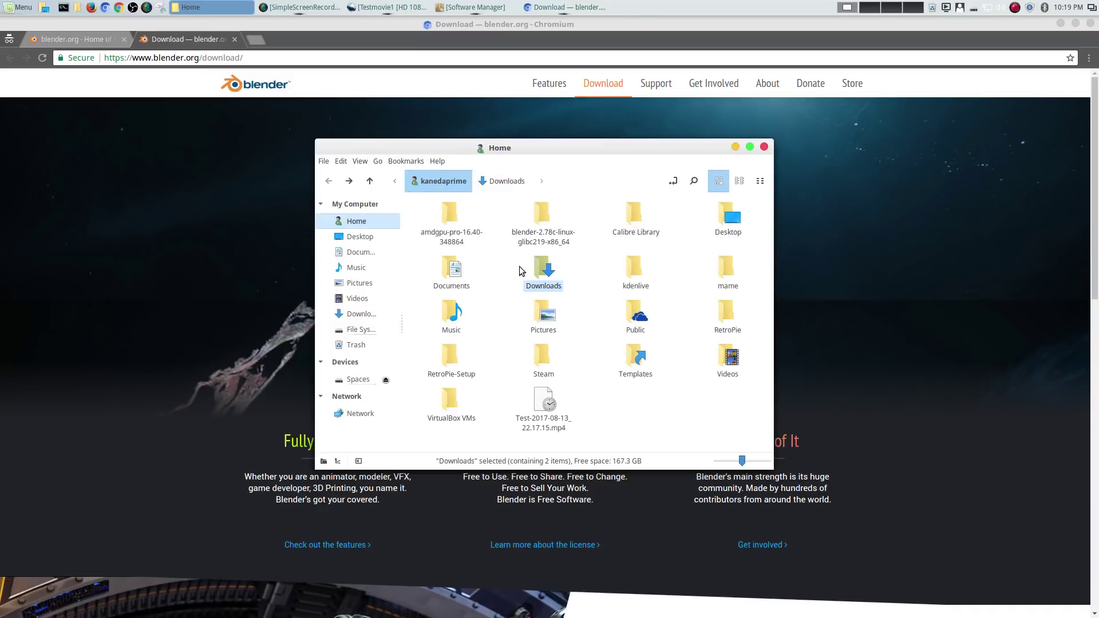
double_click(540, 214)
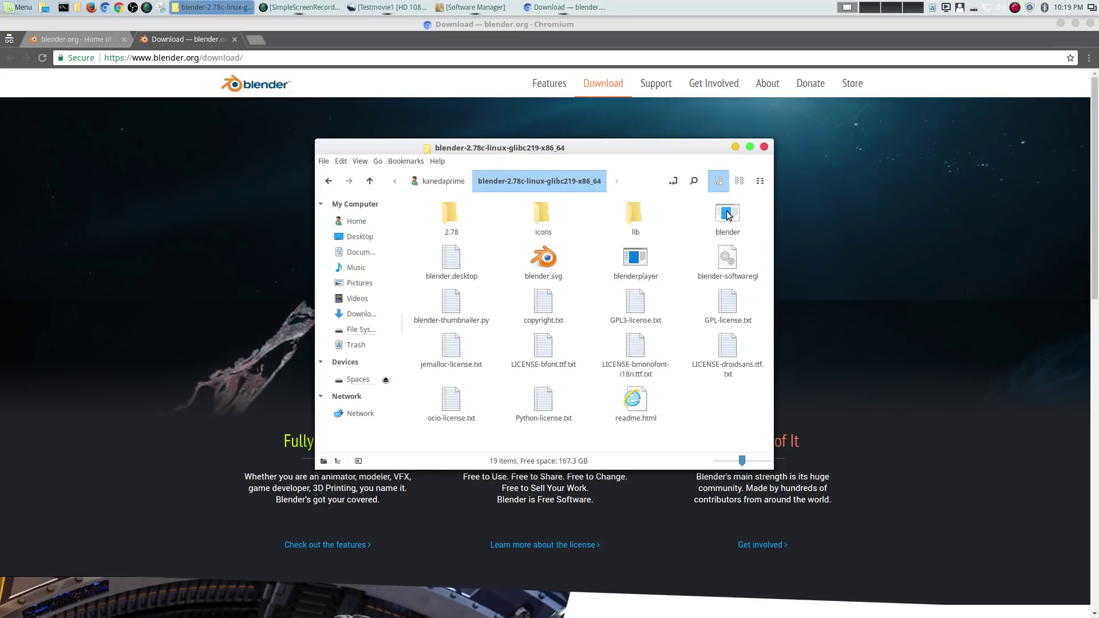
click(433, 182)
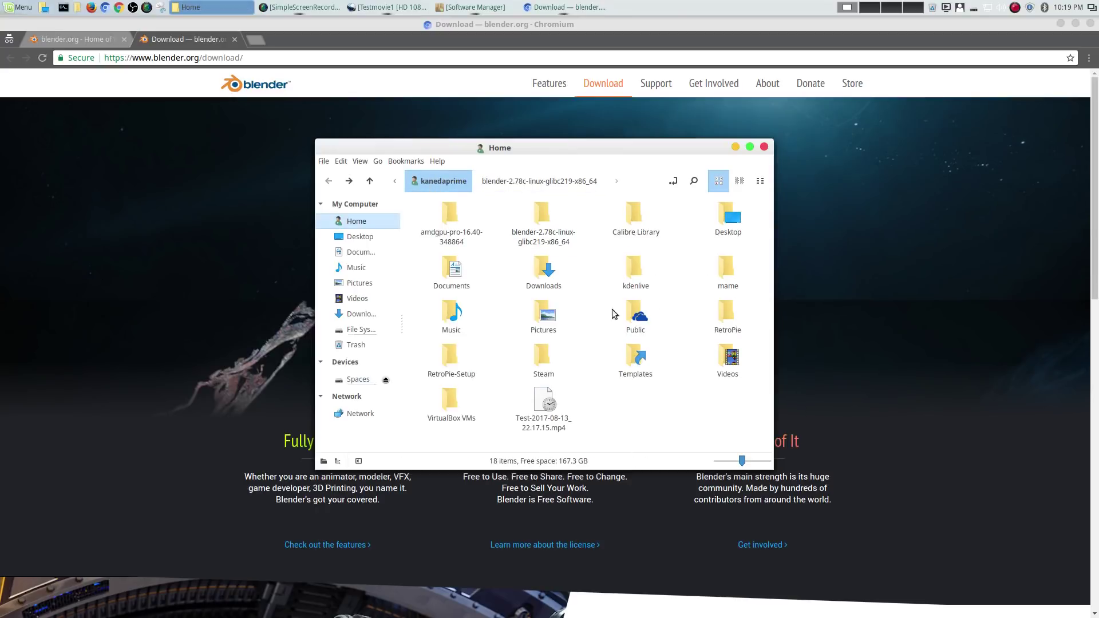
click(735, 147)
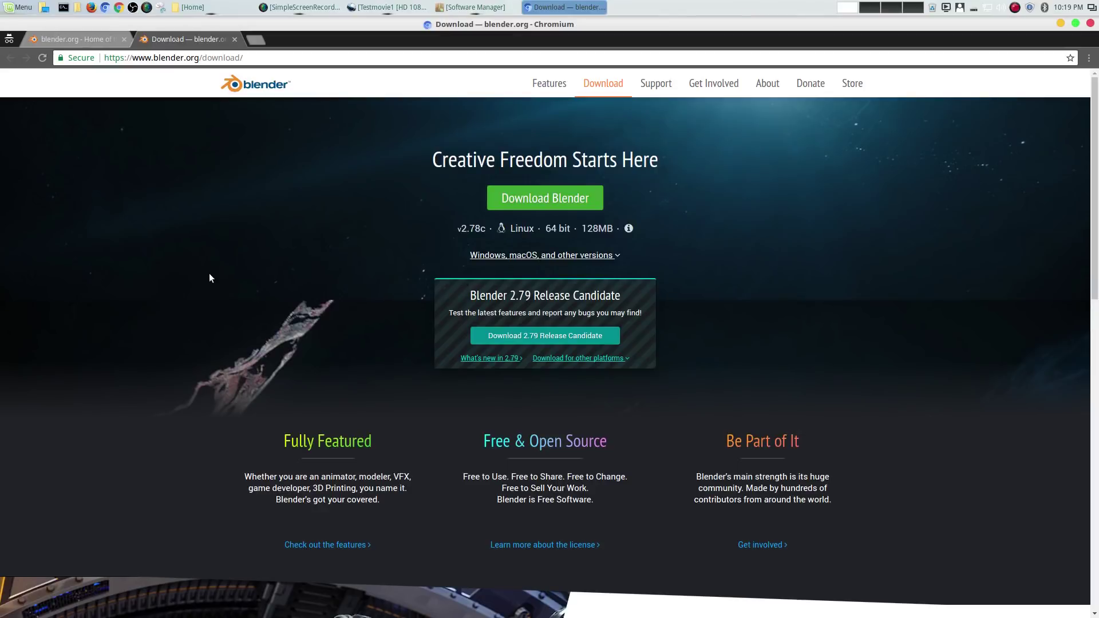
Search Google for 'blender ppa' in a new incognito tab, dismissing the location request
click(258, 40)
text(ppa)
key(Return)
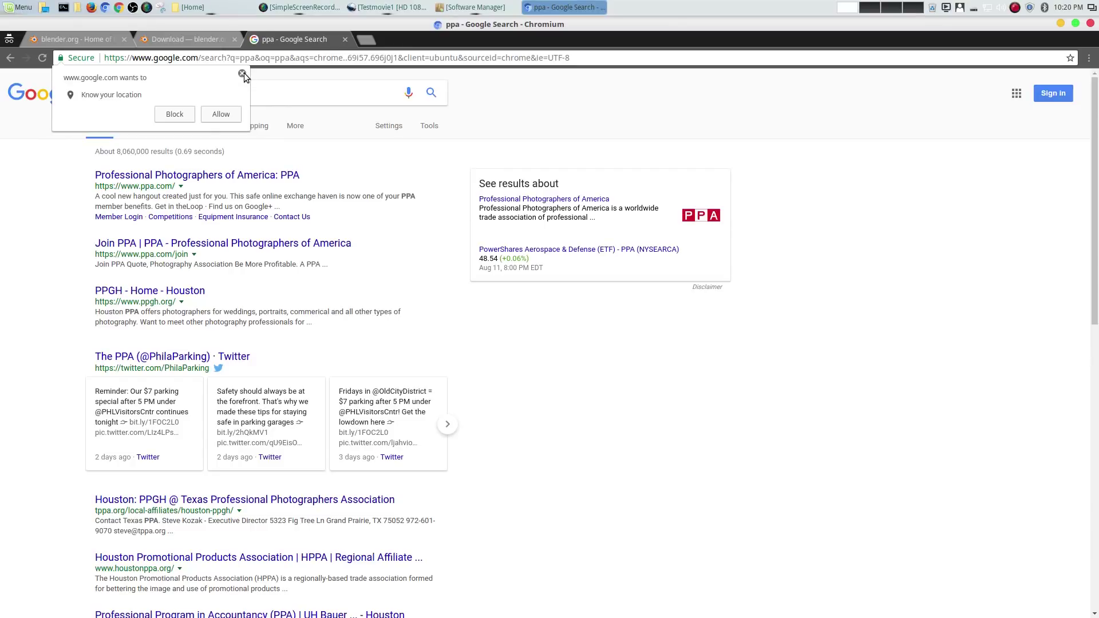
click(242, 74)
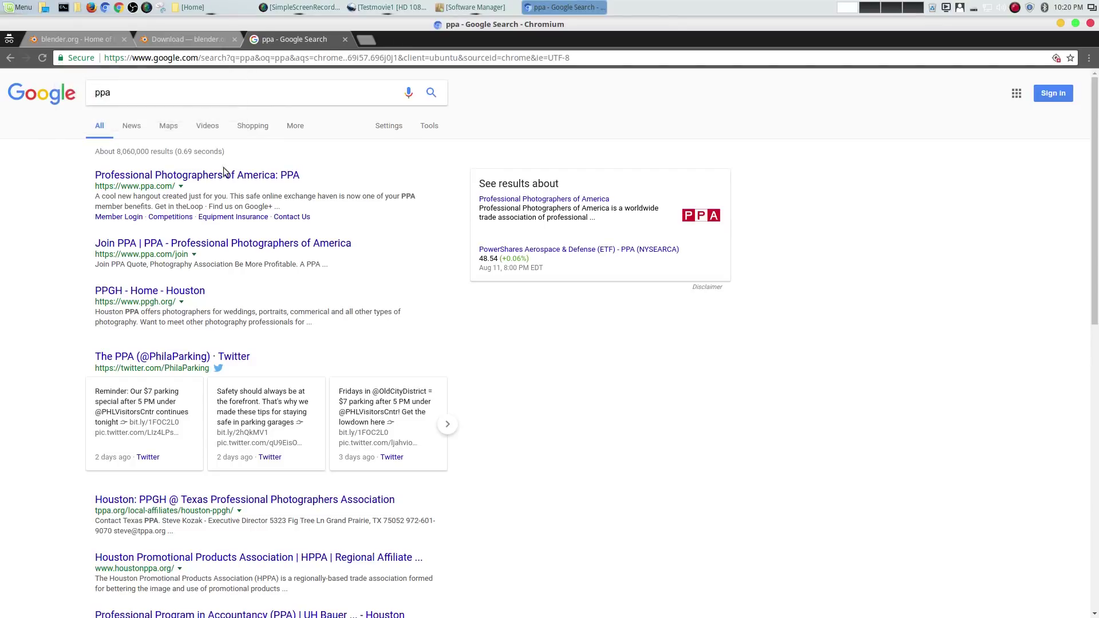
click(97, 96)
text(blender)
key(Return)
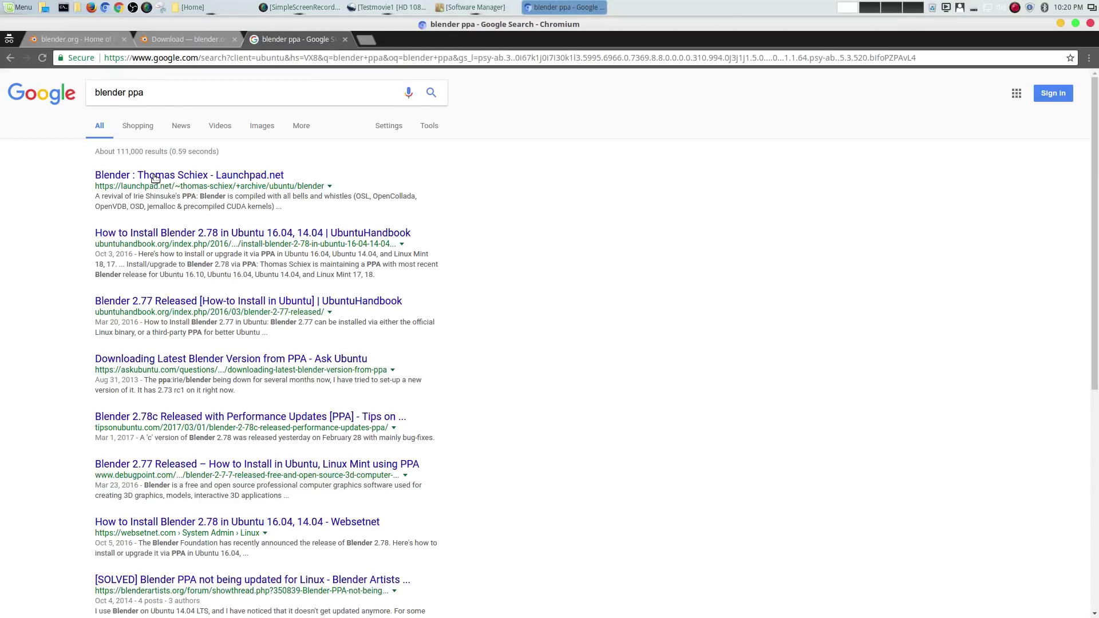
Read the Launchpad Blender PPA page and the Tips on Ubuntu Blender 2.78c article, then minimise Chromium
click(210, 175)
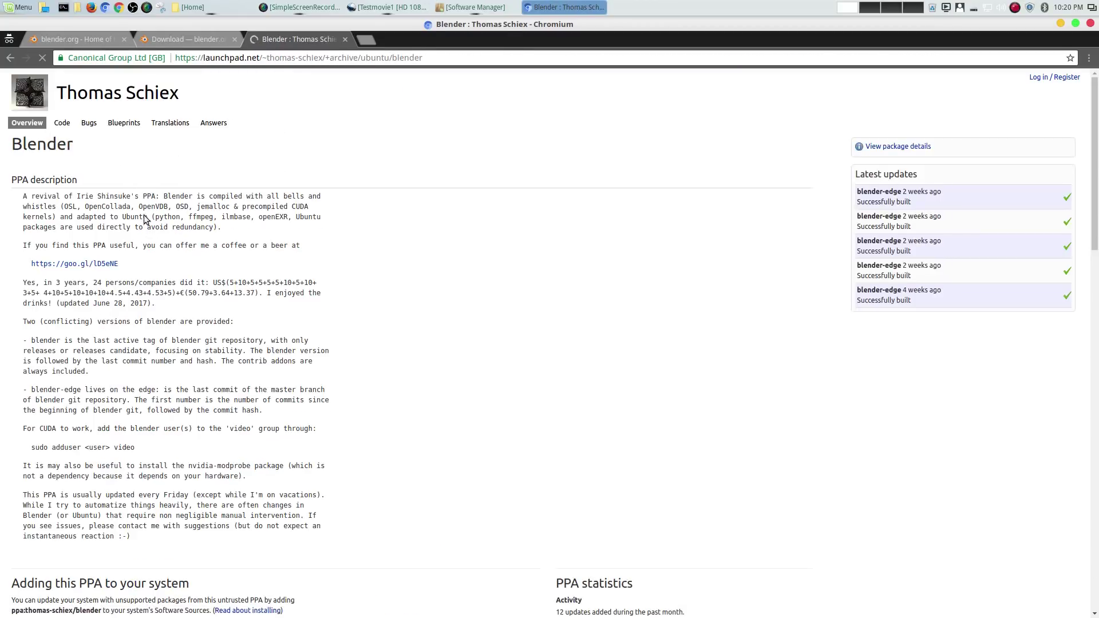
click(11, 58)
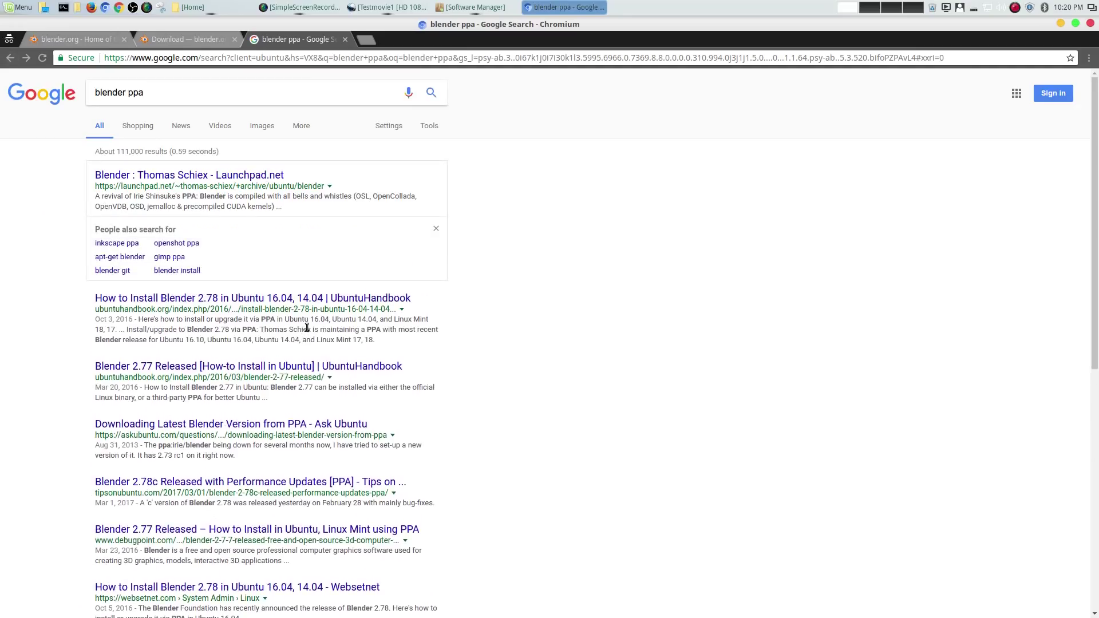
scroll(541, 405, down, 2)
scroll(487, 403, down, 2)
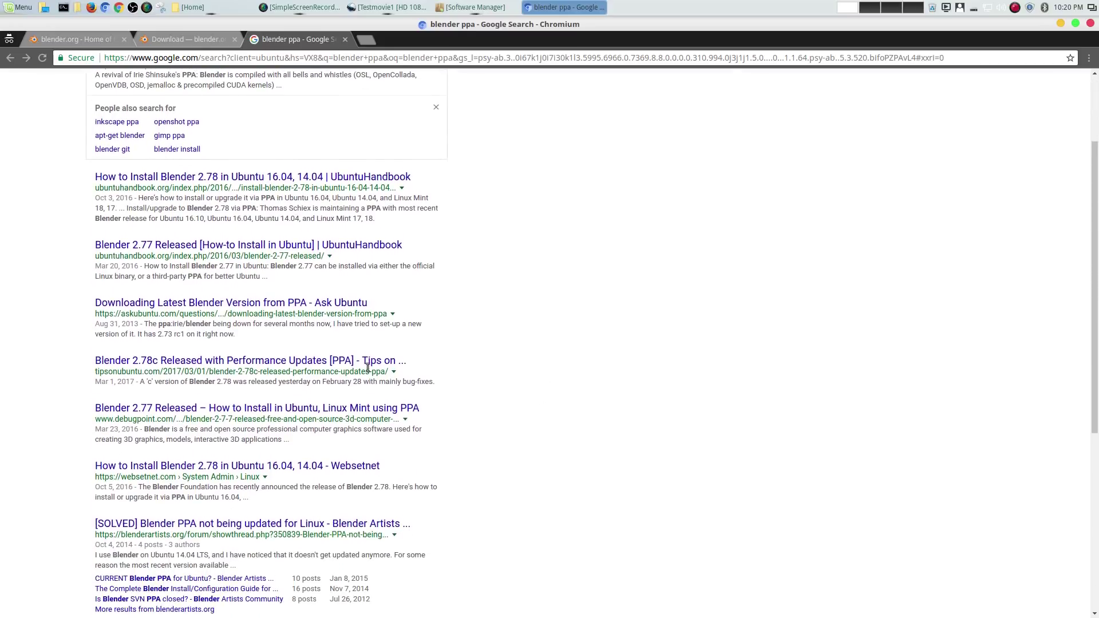
click(333, 358)
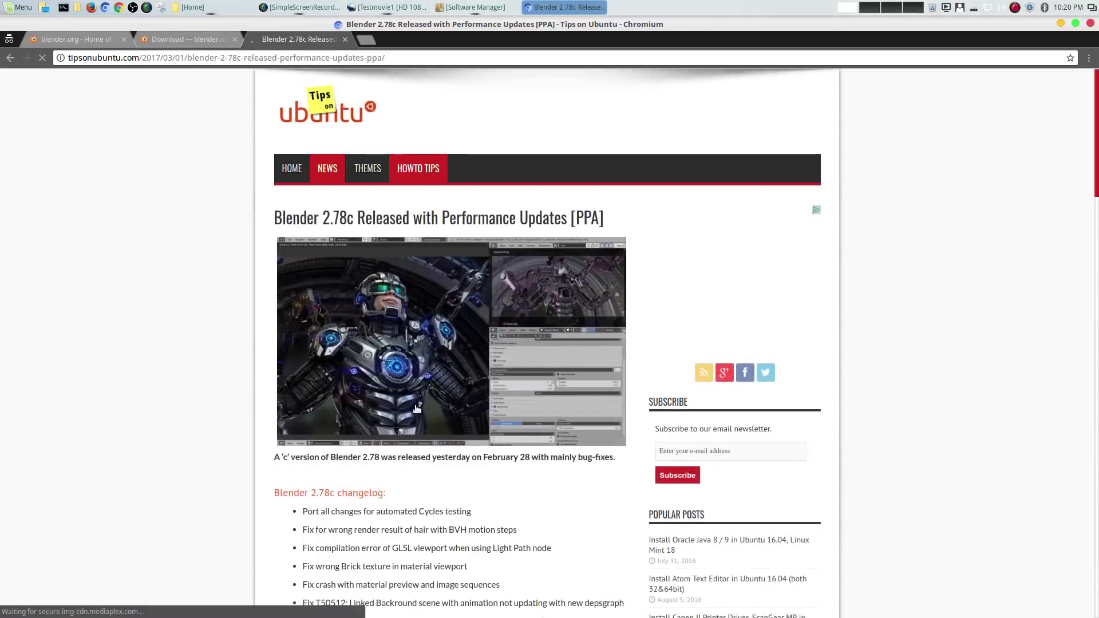
scroll(416, 409, down, 15)
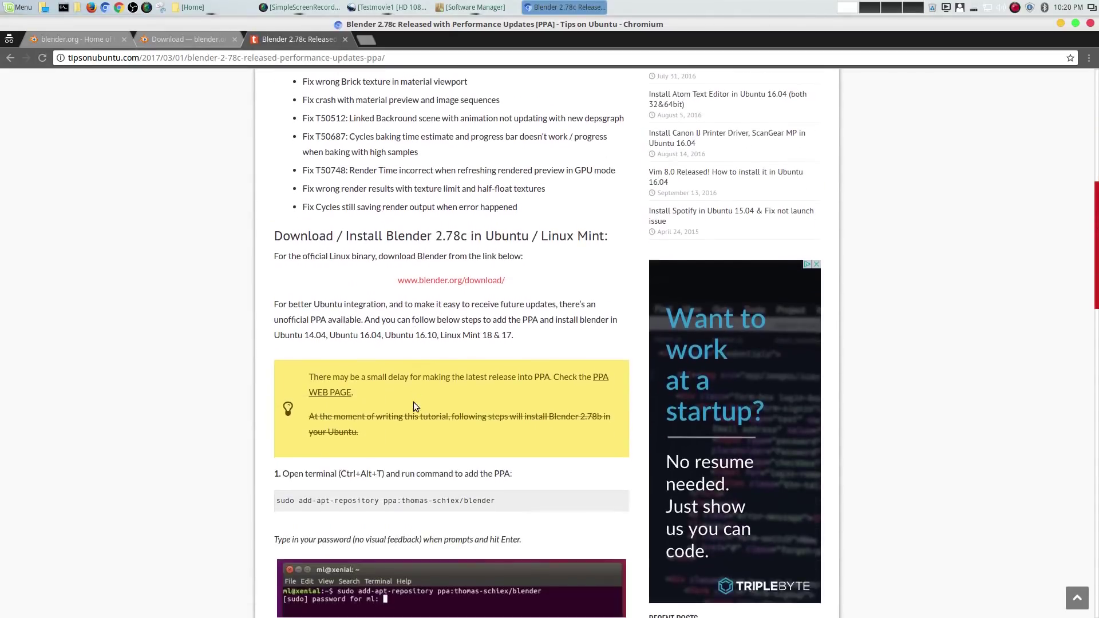
scroll(434, 400, down, 4)
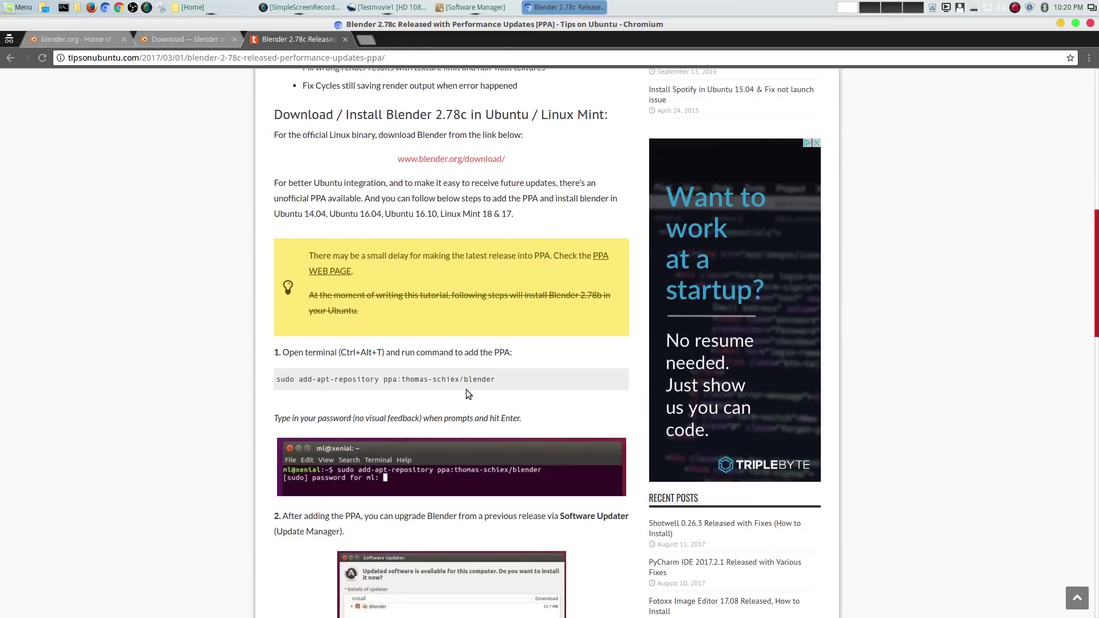
scroll(466, 389, up, 12)
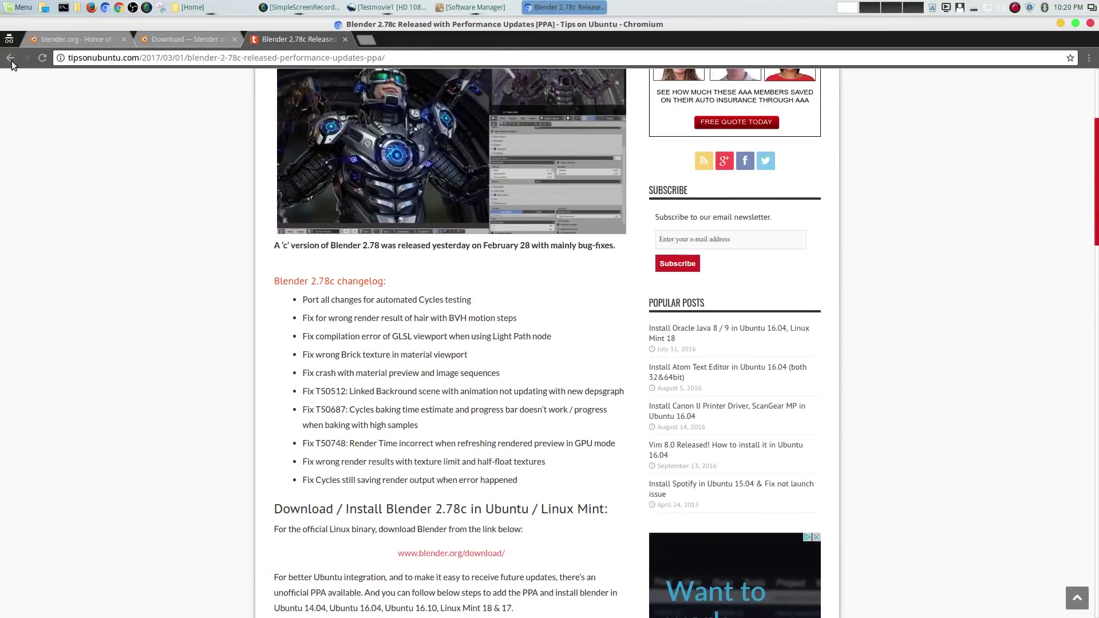
click(11, 57)
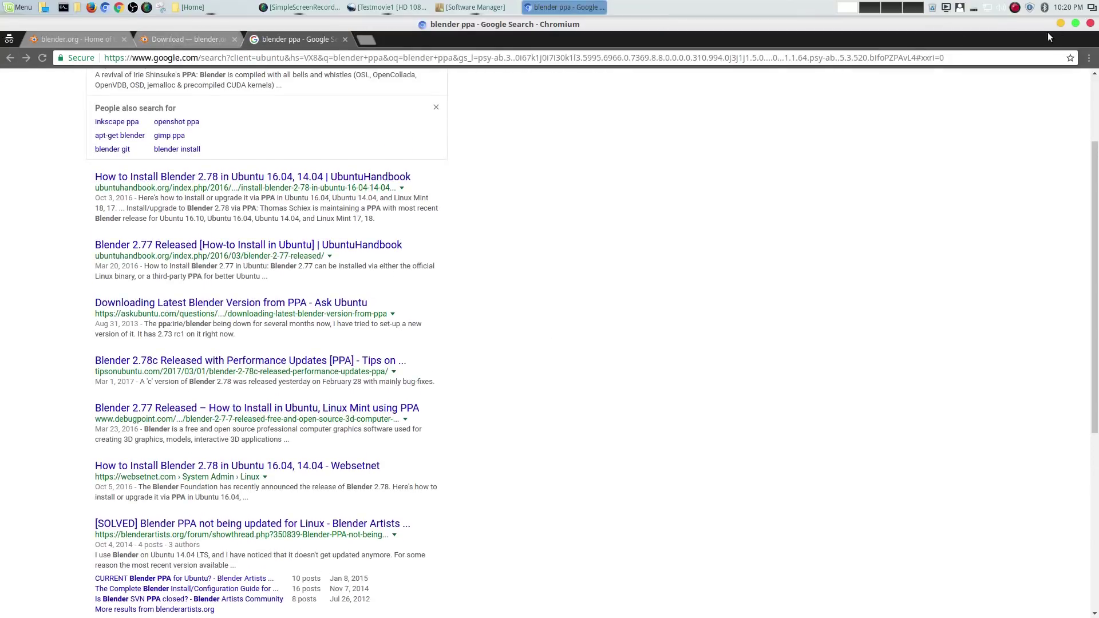
click(1059, 24)
Open the blender-2.78c-linux-glibc219-x86_64 folder in Nemo, minimise it, and return to Testmovie1 in OpenShot
click(204, 7)
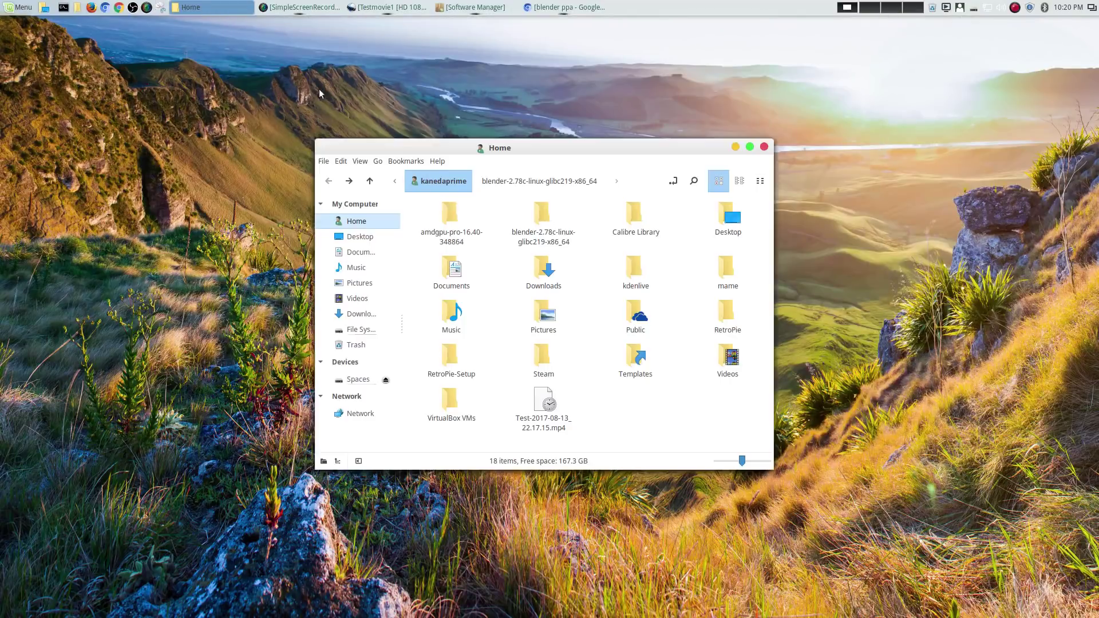
double_click(526, 225)
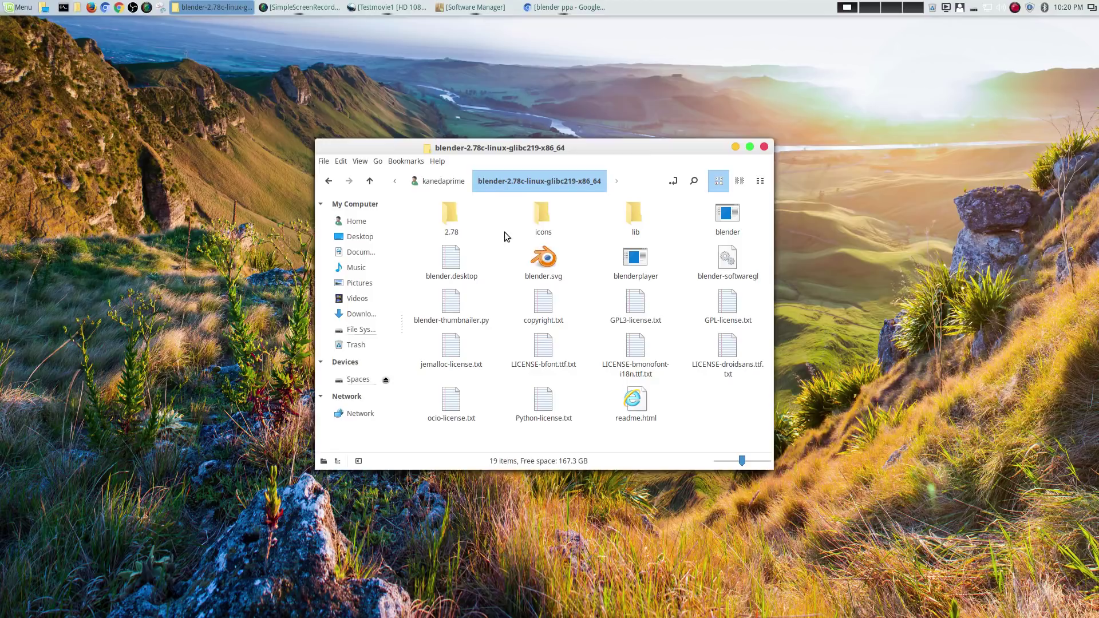
click(461, 182)
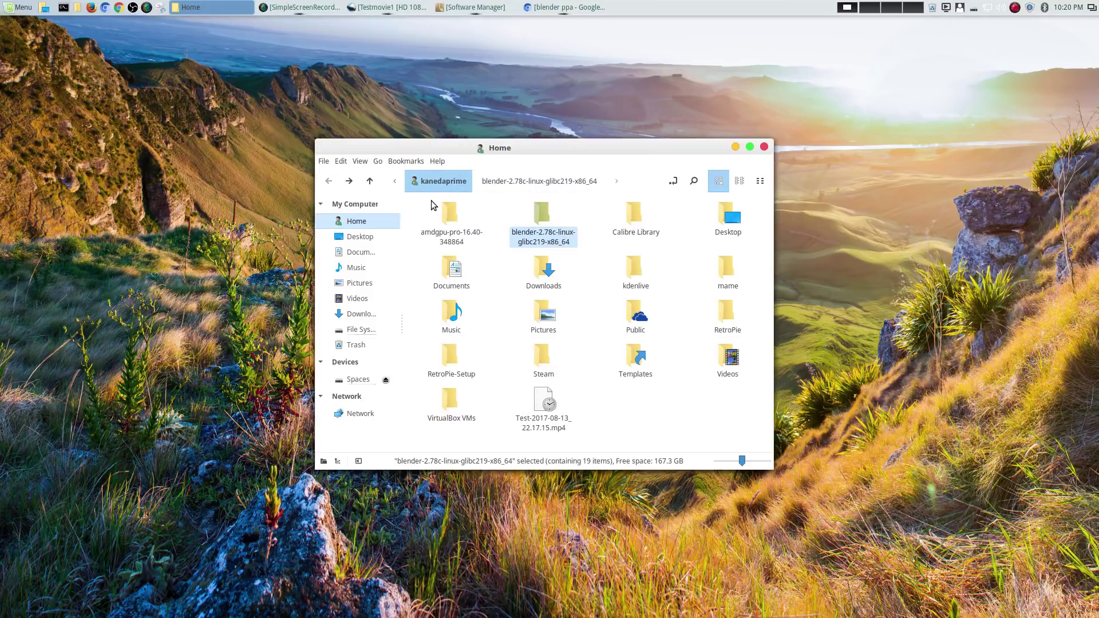
double_click(540, 223)
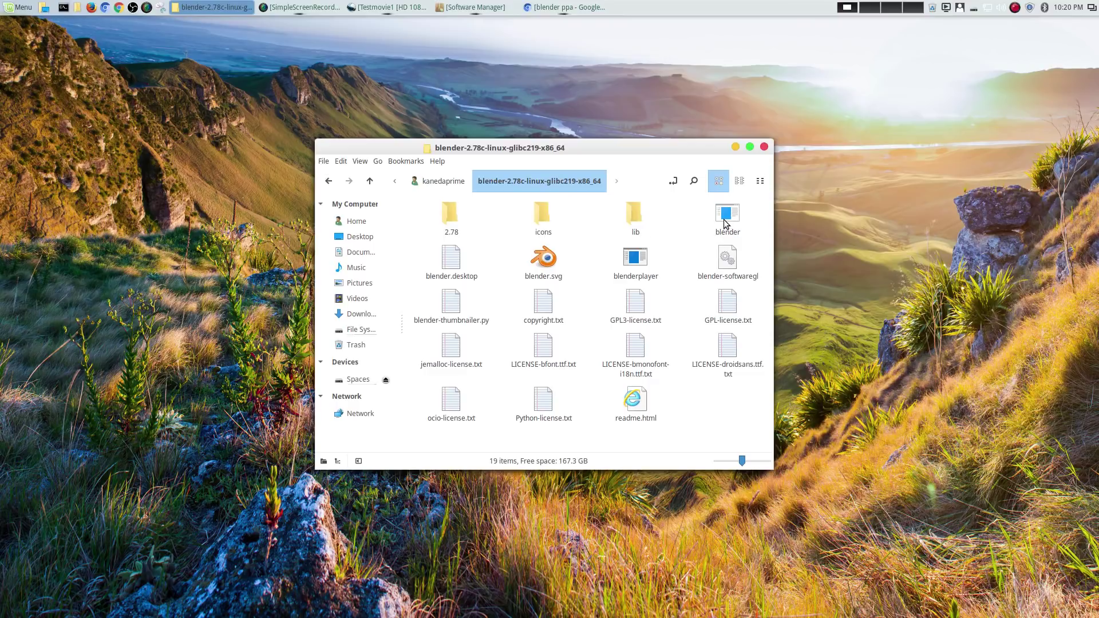
click(735, 147)
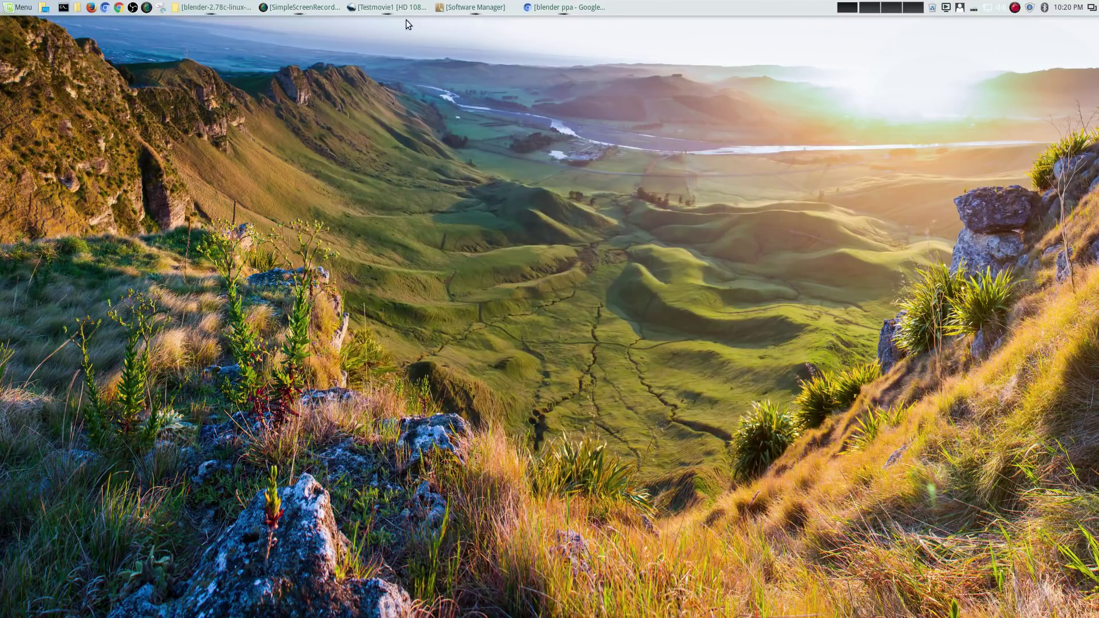
mouse_move(398, 9)
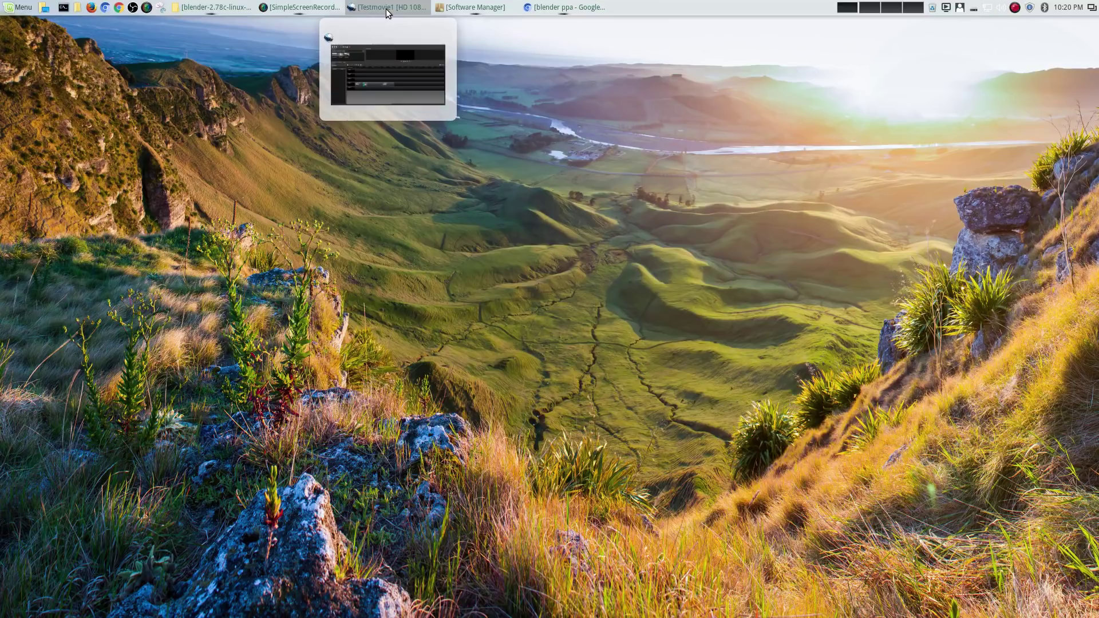
click(385, 9)
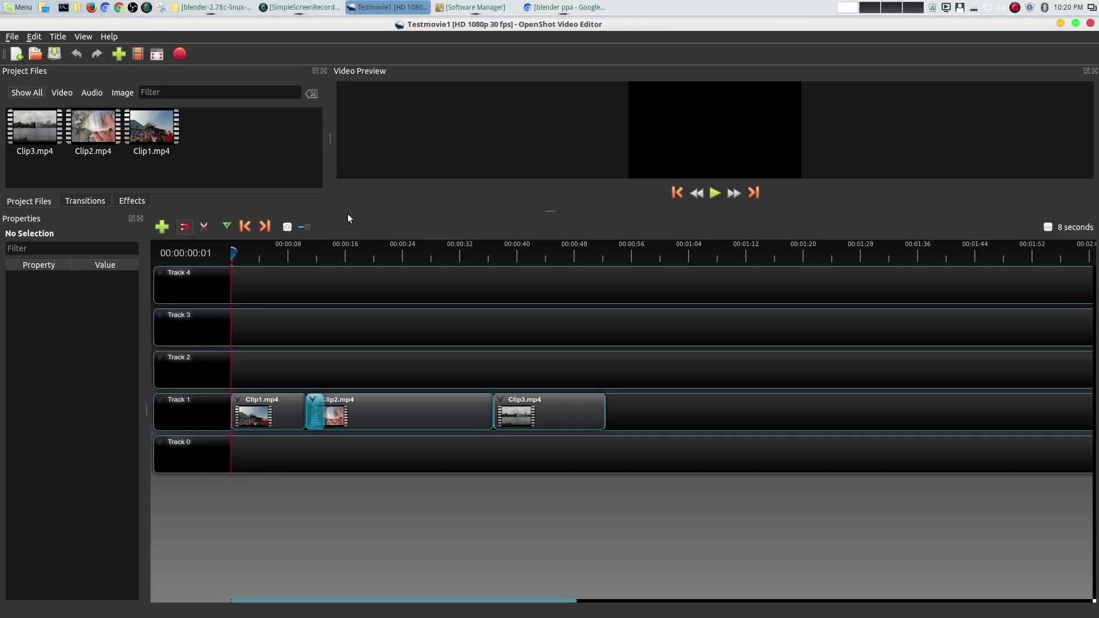
Open Edit > Preferences and place the cursor in the General tab's Blender Command path field, reading 'blender'
click(38, 36)
click(56, 78)
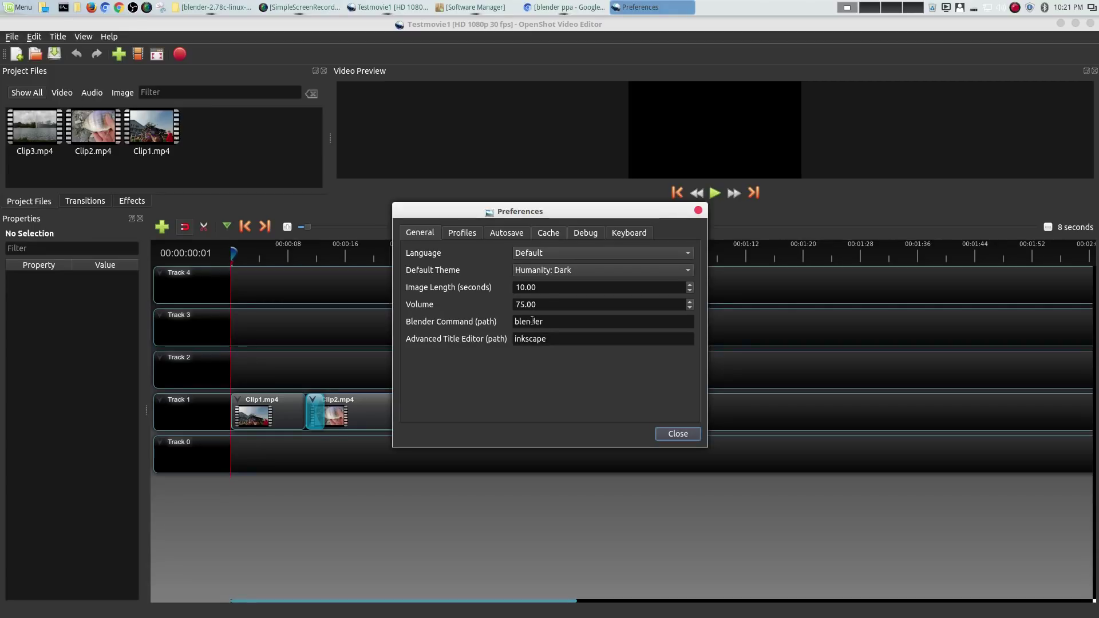
click(19, 7)
mouse_move(103, 212)
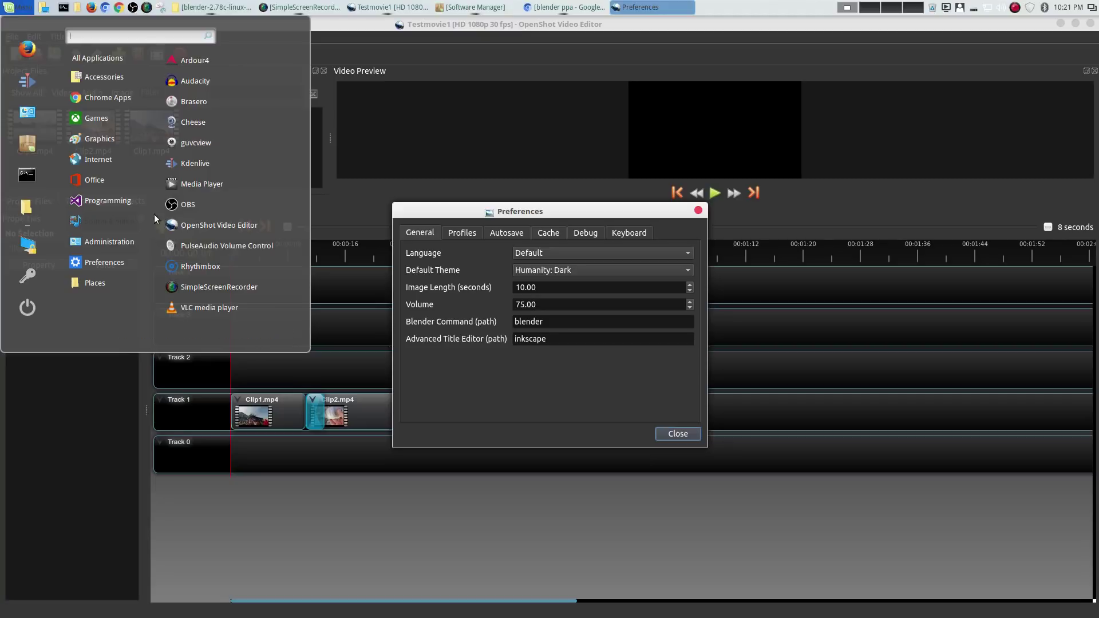
mouse_move(115, 234)
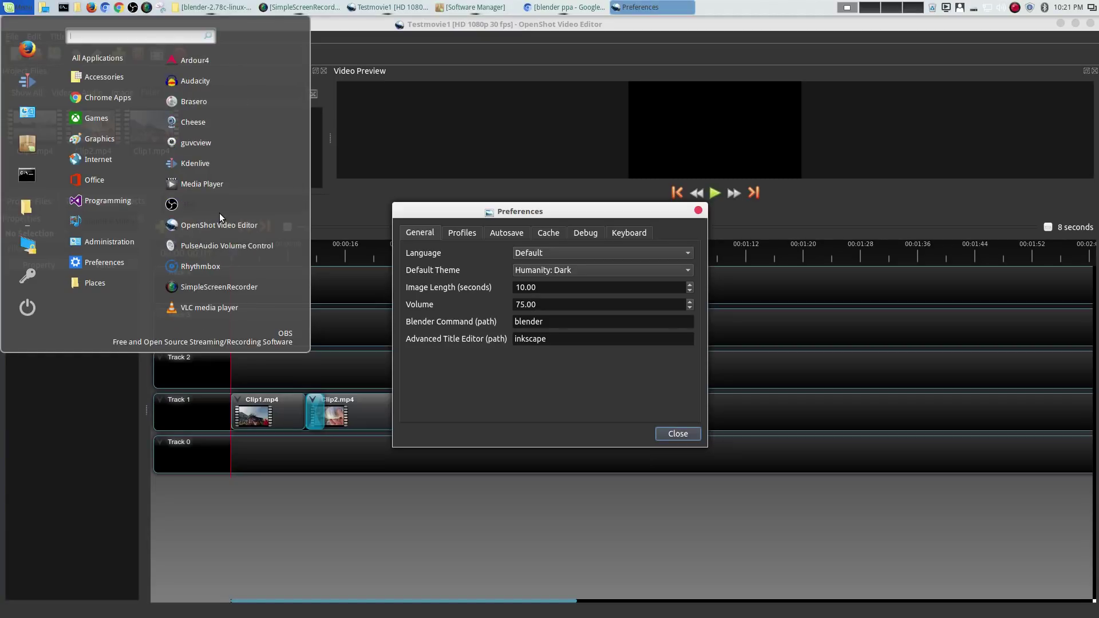
mouse_move(93, 139)
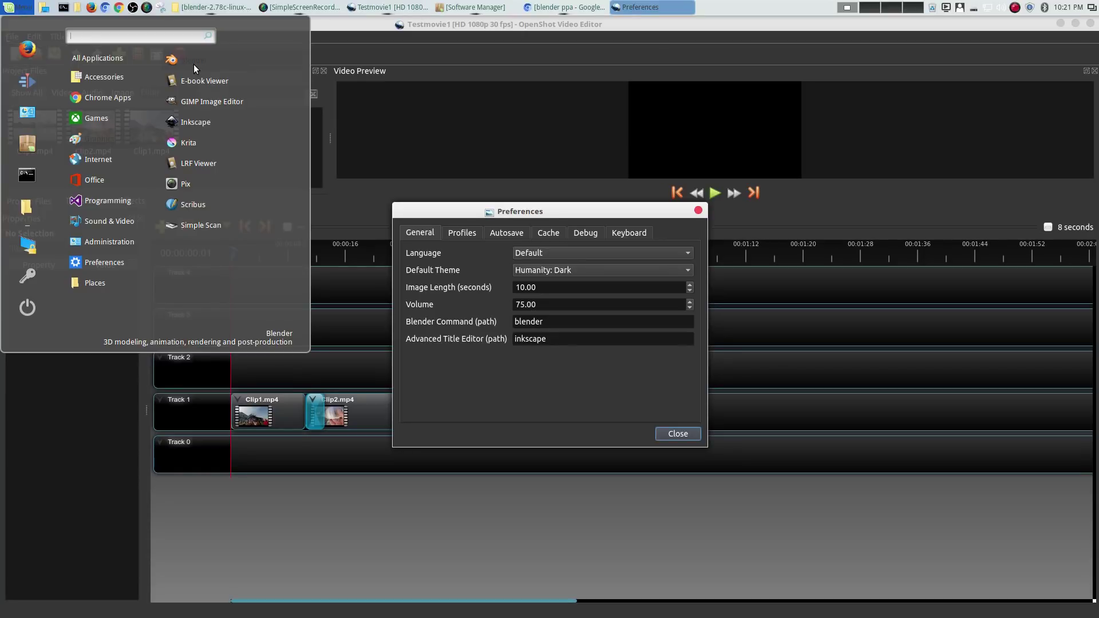
click(548, 320)
click(585, 320)
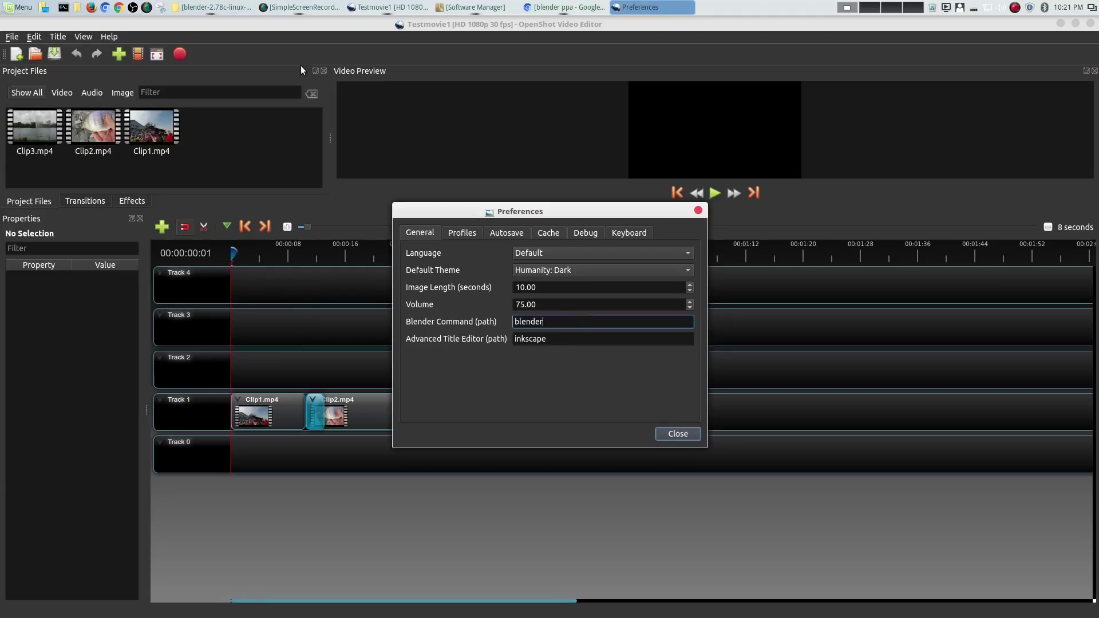
In a new terminal, go into the blender-2.78c-linux-glibc219-x86_64 folder and list its files in detail
click(63, 7)
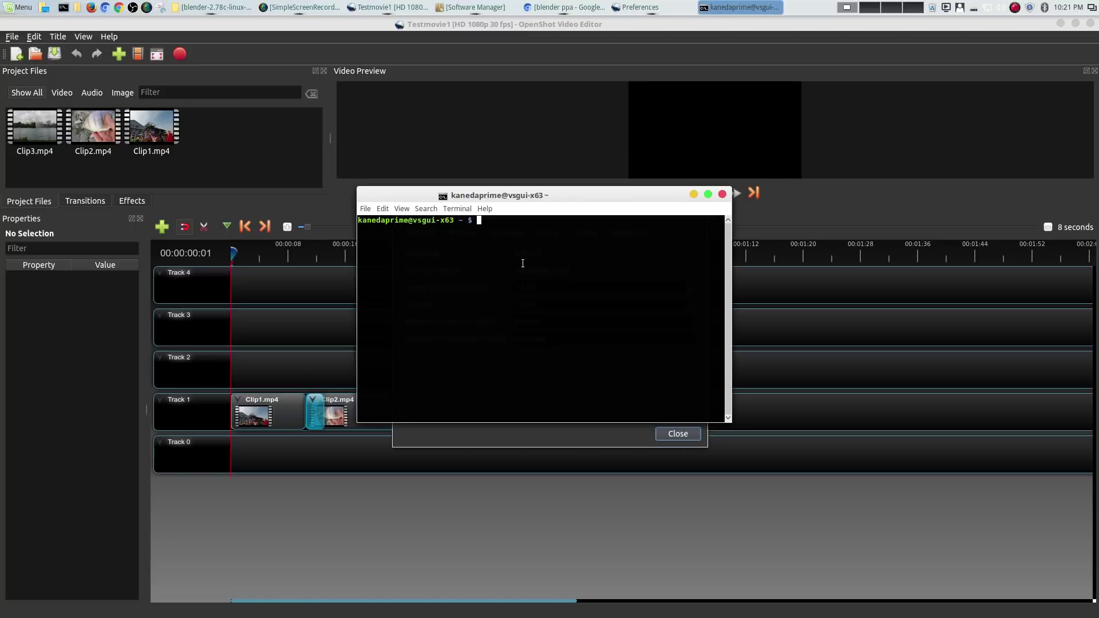
text(cd)
key(Return)
text(ls)
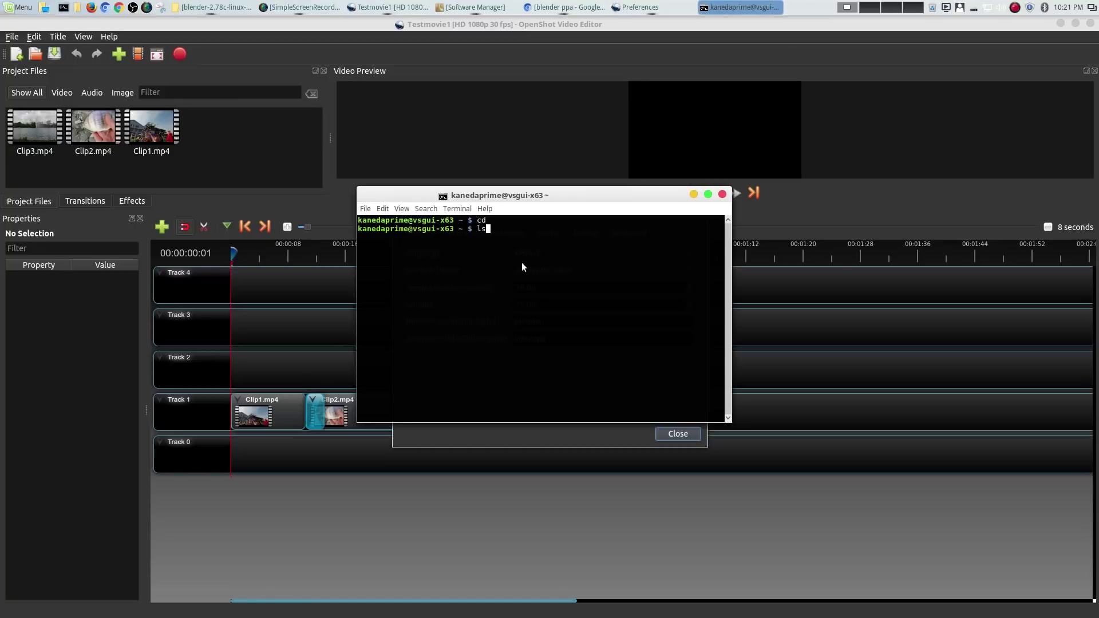
drag(544, 305, 608, 235)
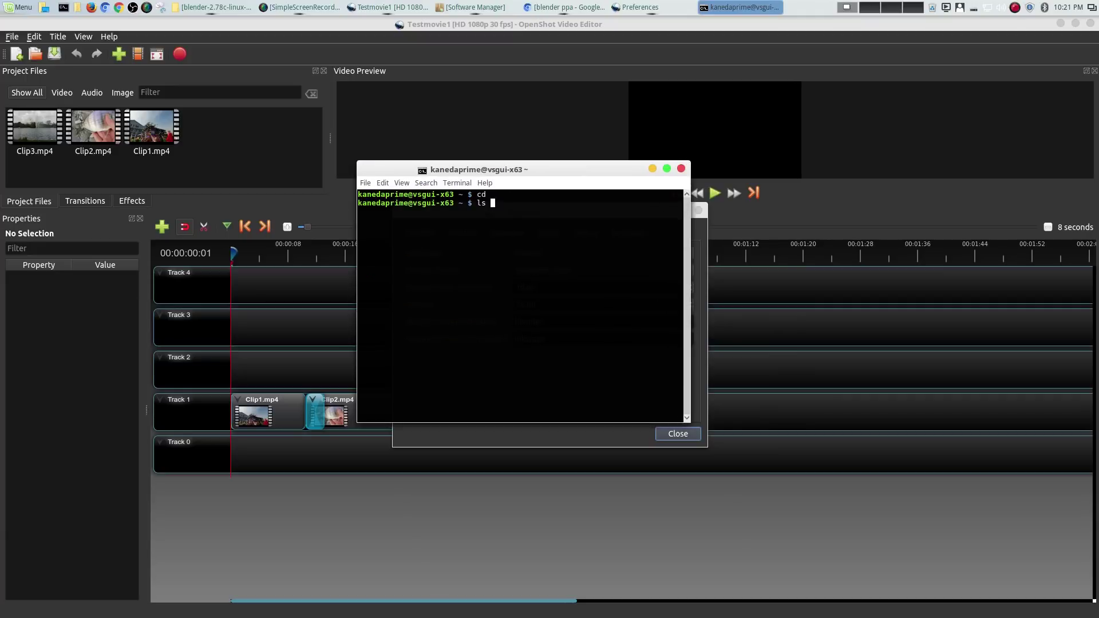
key(Return)
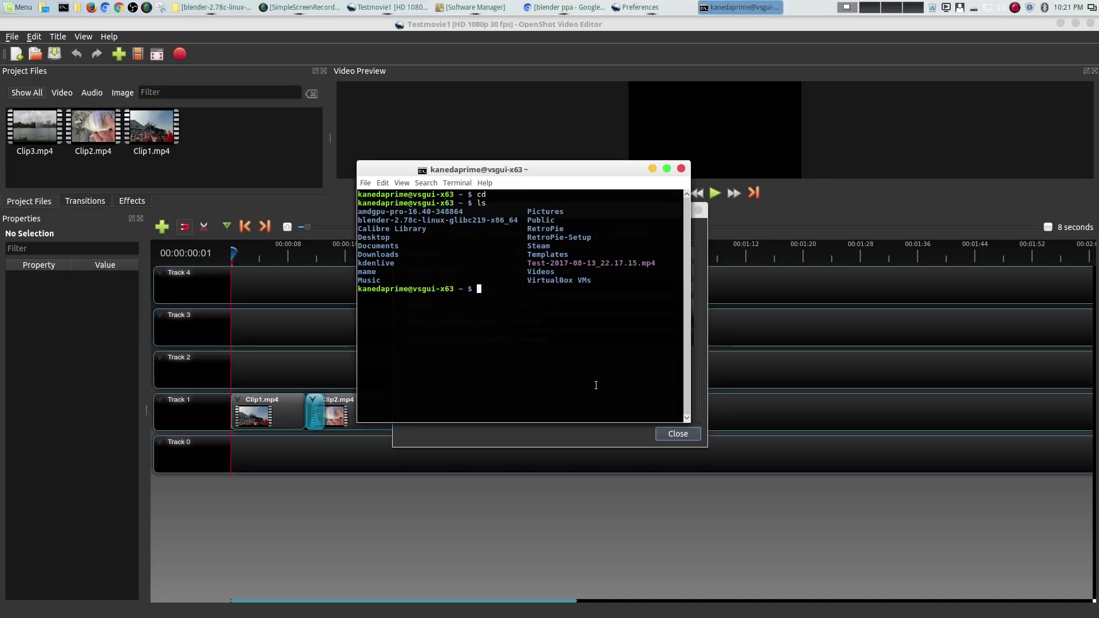
text(cd b*)
key(Return)
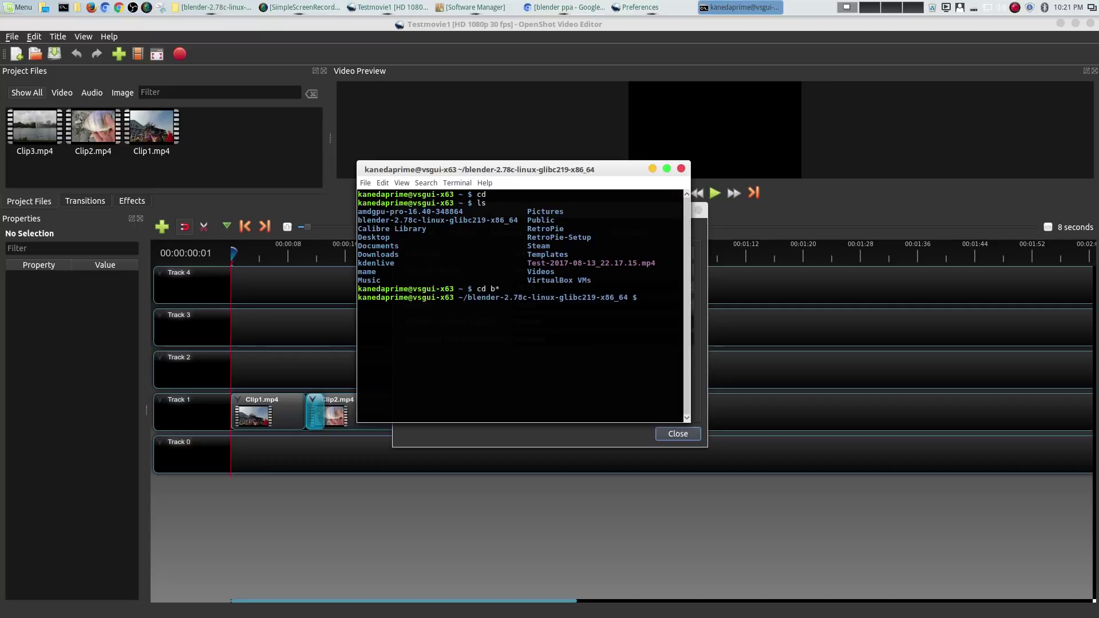
text(ls -lr)
key(Return)
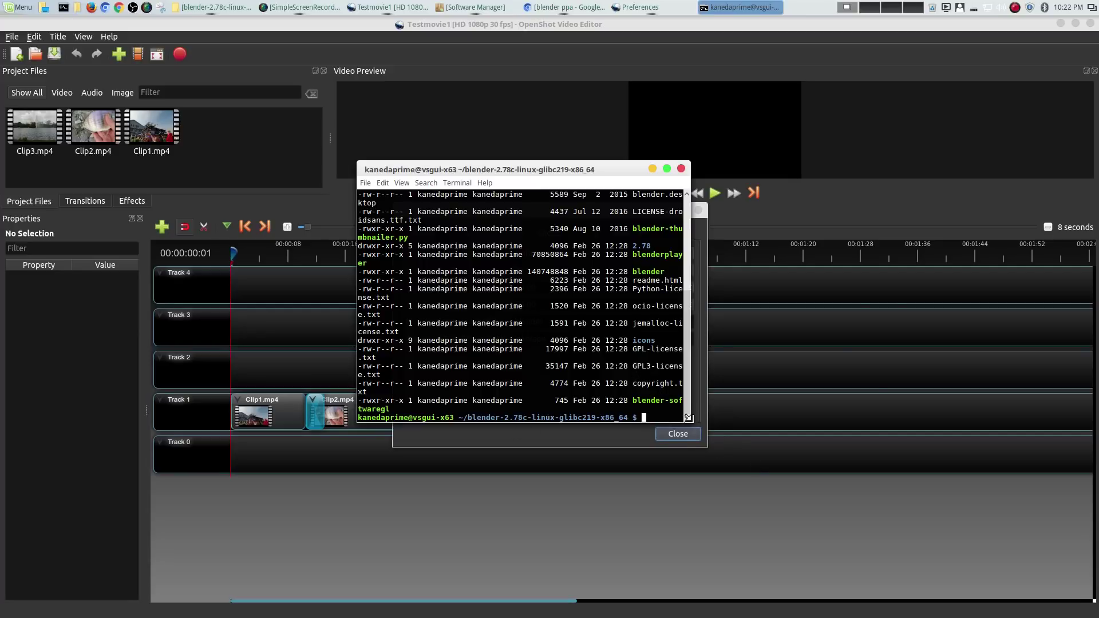
Print the blender folder's full path with pwd and copy it
drag(688, 418, 899, 497)
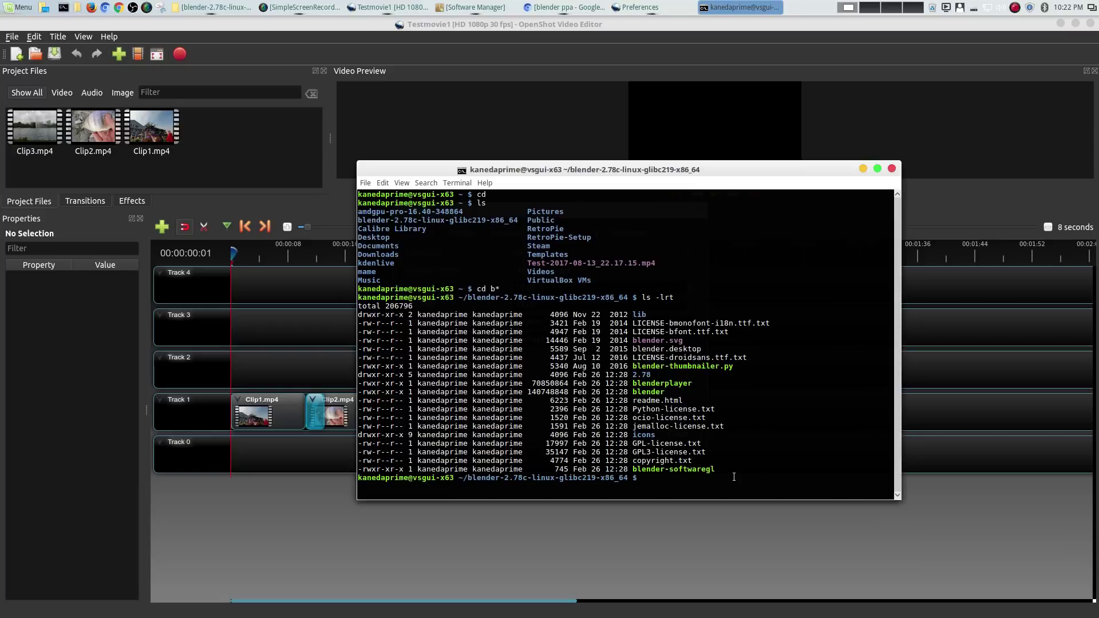
text(pwd)
key(Return)
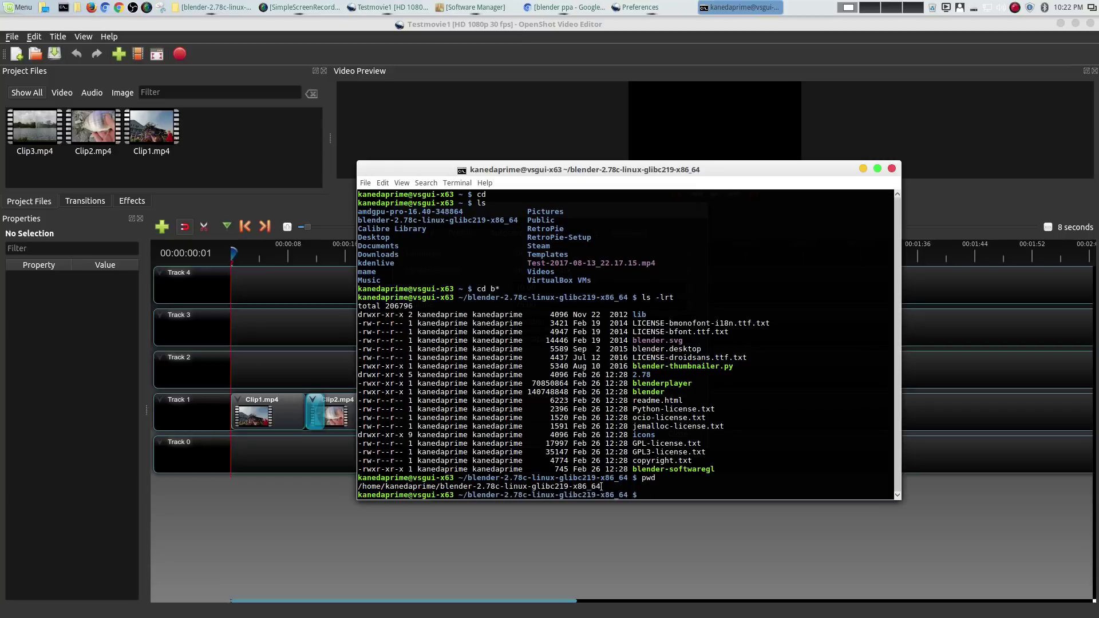
drag(601, 487, 357, 486)
right_click(370, 485)
click(420, 529)
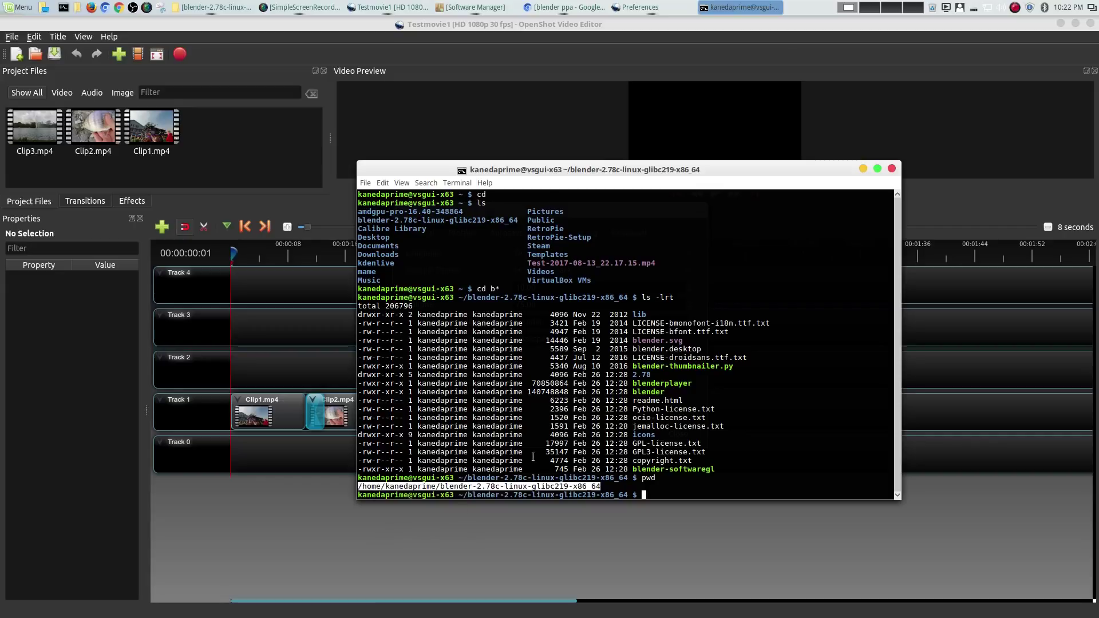
Prefix the Blender Command with the copied folder path and '/', then close Preferences
click(862, 169)
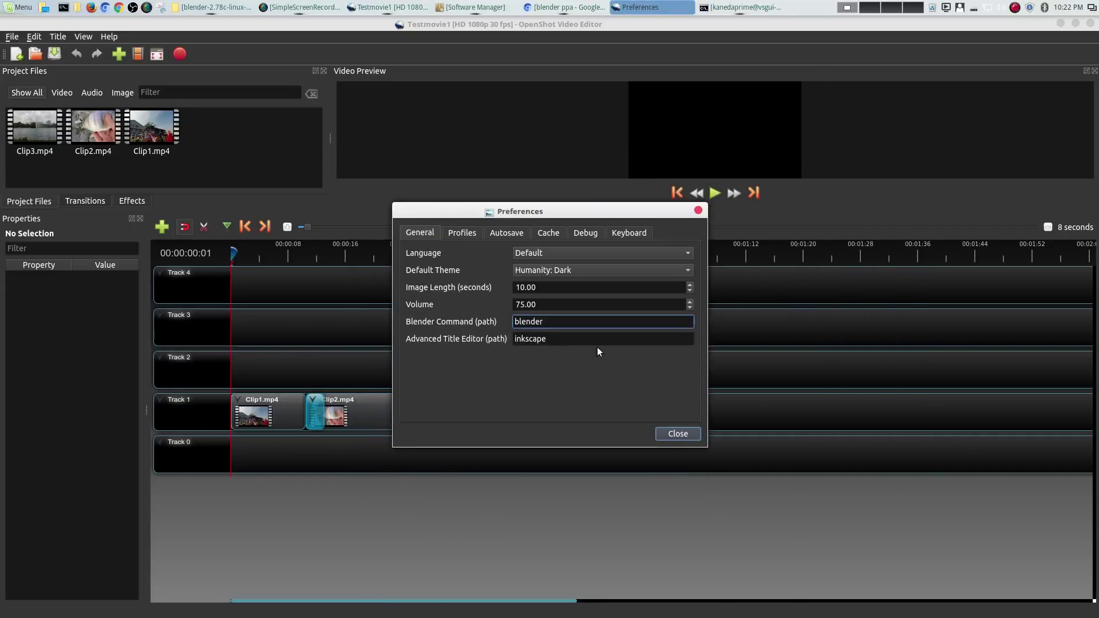
click(513, 321)
key(ctrl+v)
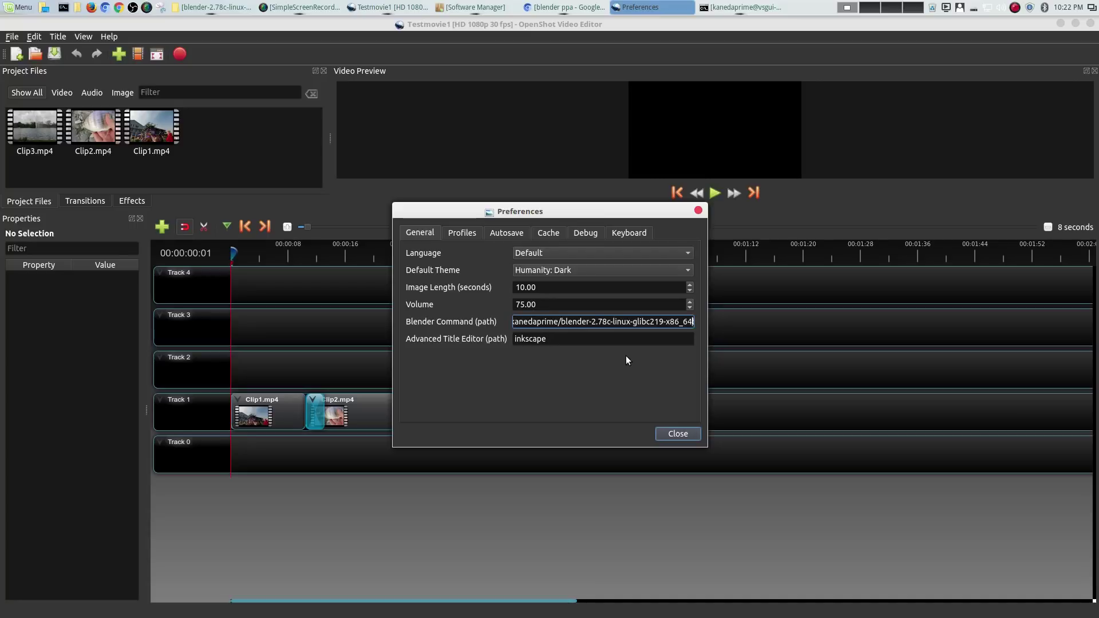
key(Right)
key(Right)
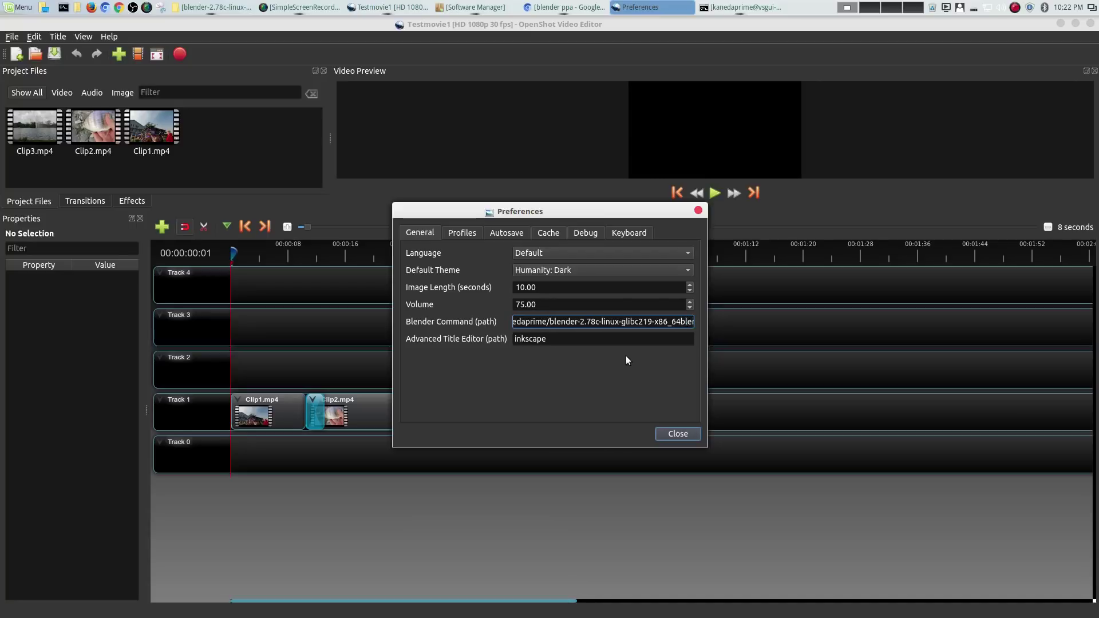
text(/)
key(Right)
key(Right)
key(Right)
key(Right)
key(Right)
key(Right)
key(Right)
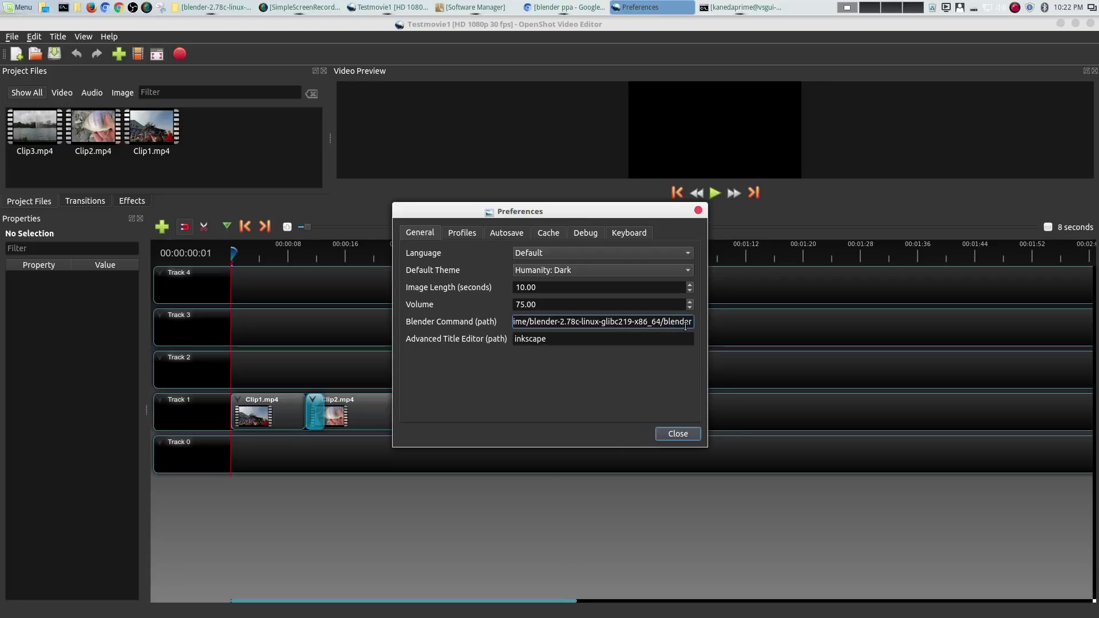
click(675, 434)
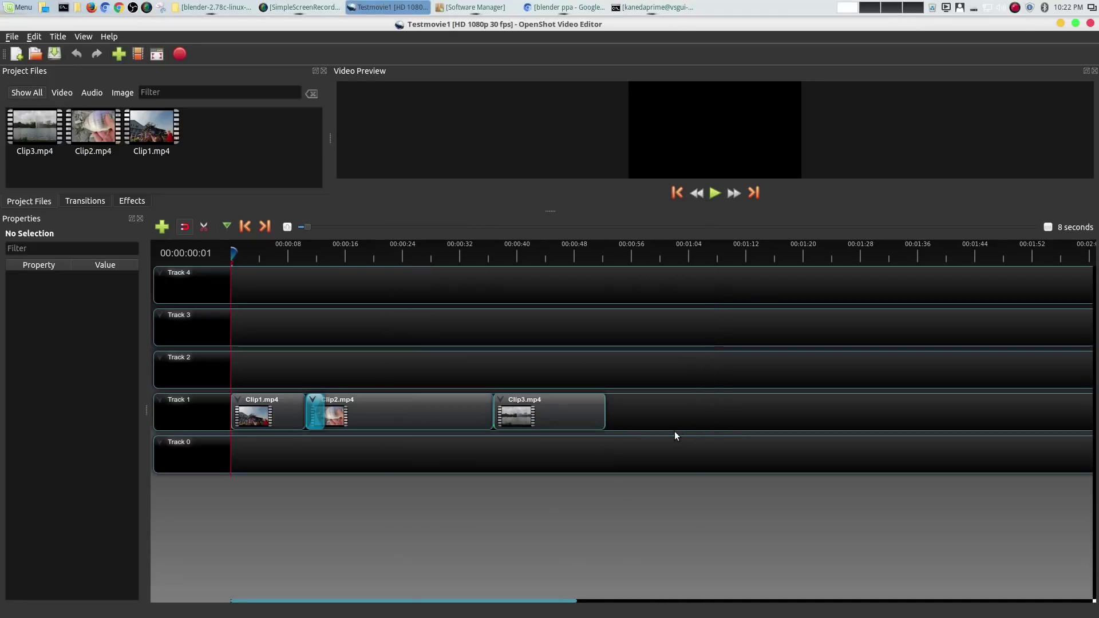
Open Animated Title, preview the Snow and Glare templates, then choose the Zoom template
click(35, 36)
click(73, 63)
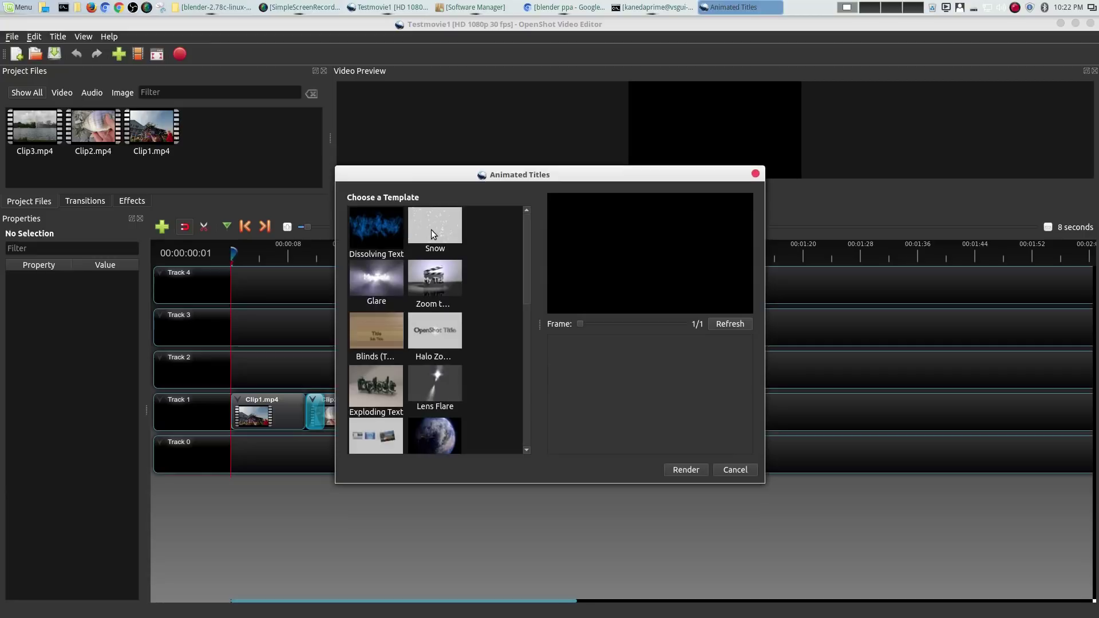
click(431, 229)
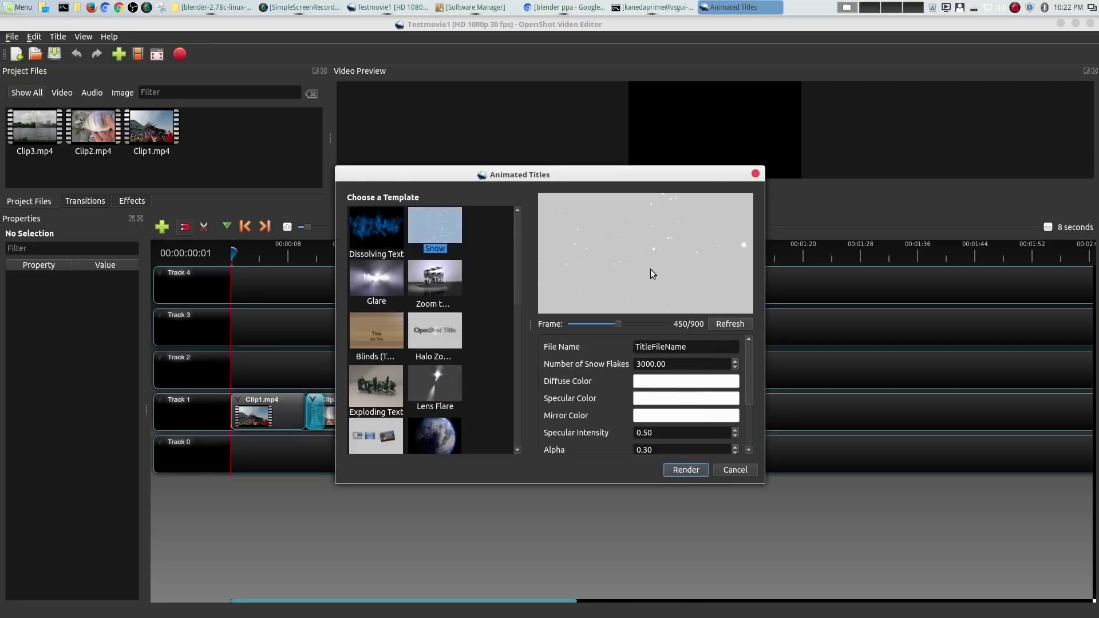
click(373, 262)
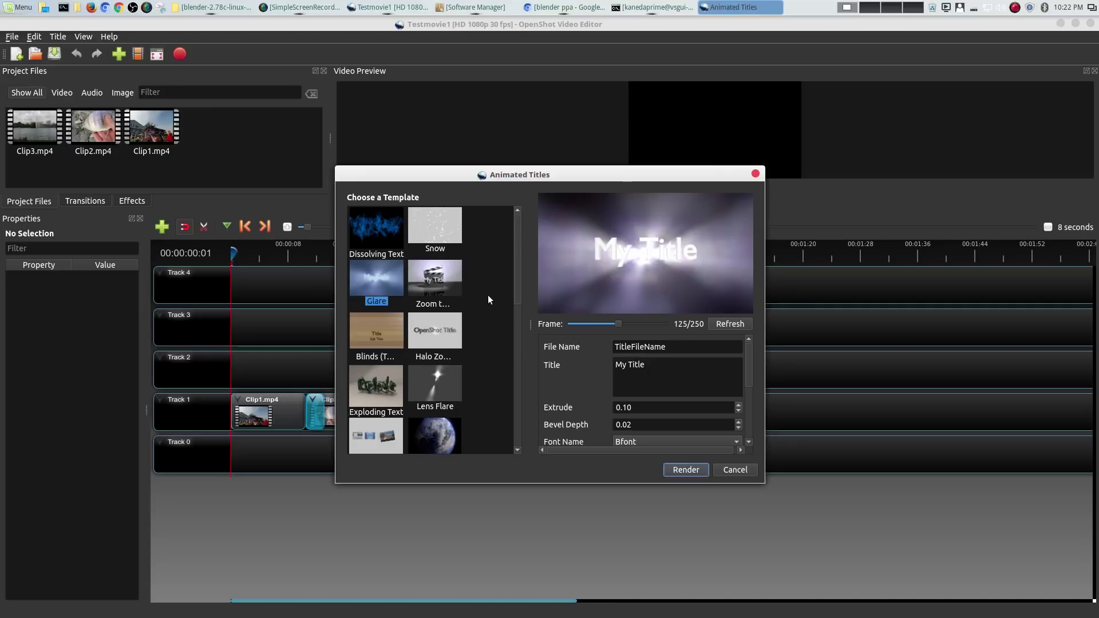
click(435, 278)
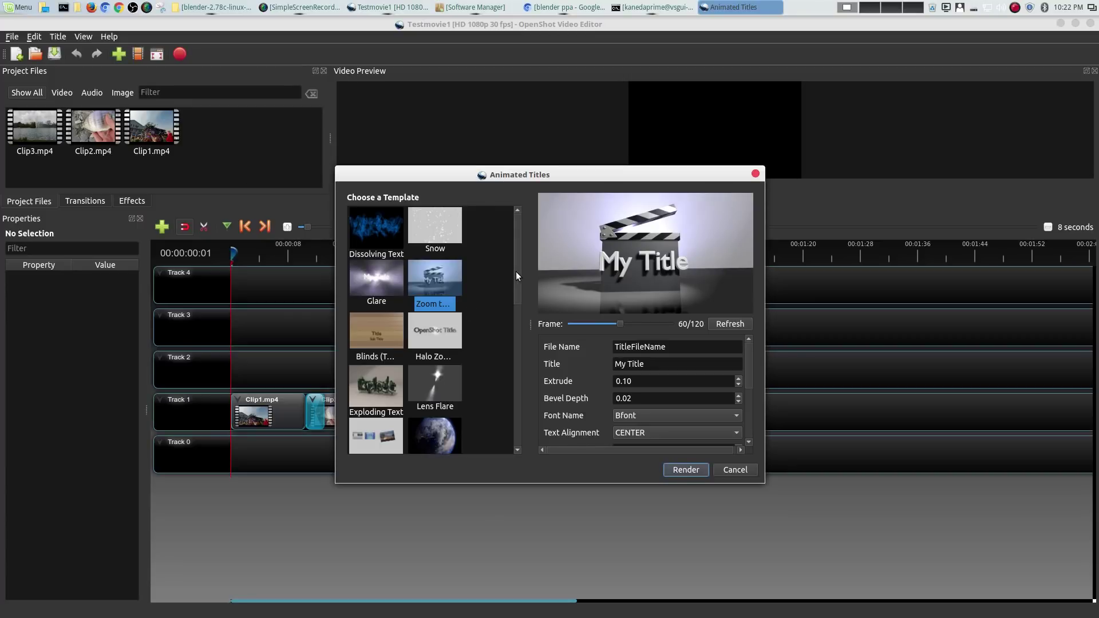
drag(516, 272, 527, 394)
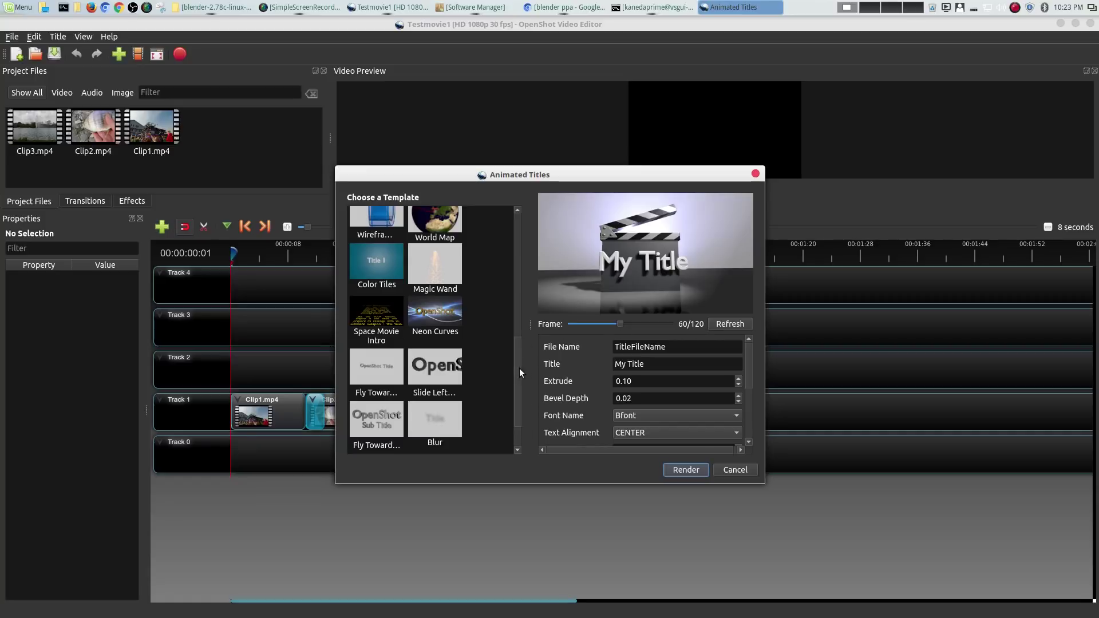
drag(516, 368, 527, 228)
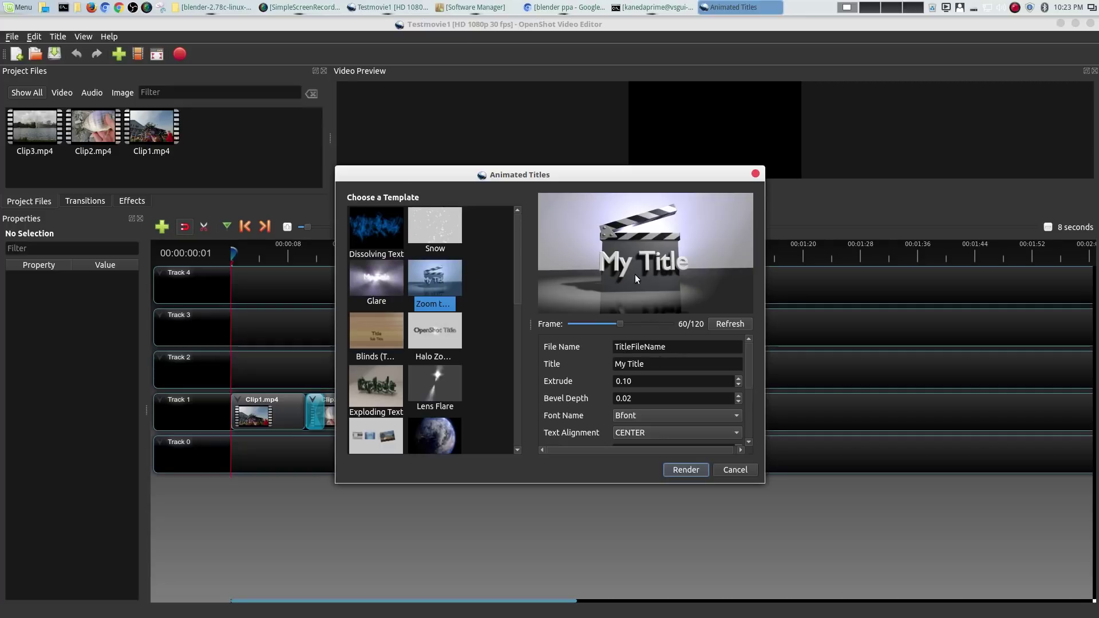
Change the Zoom title text to 'Awesome Movie' and the file name to 'Movie Title'
triple_click(655, 365)
text(Awe)
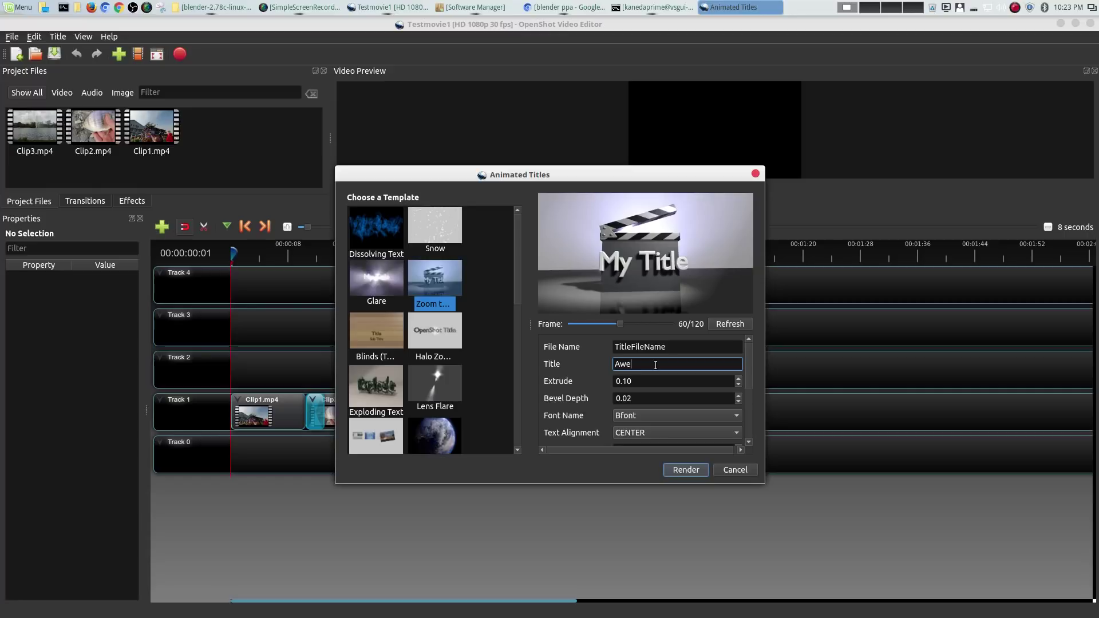
text(some Movie)
click(629, 349)
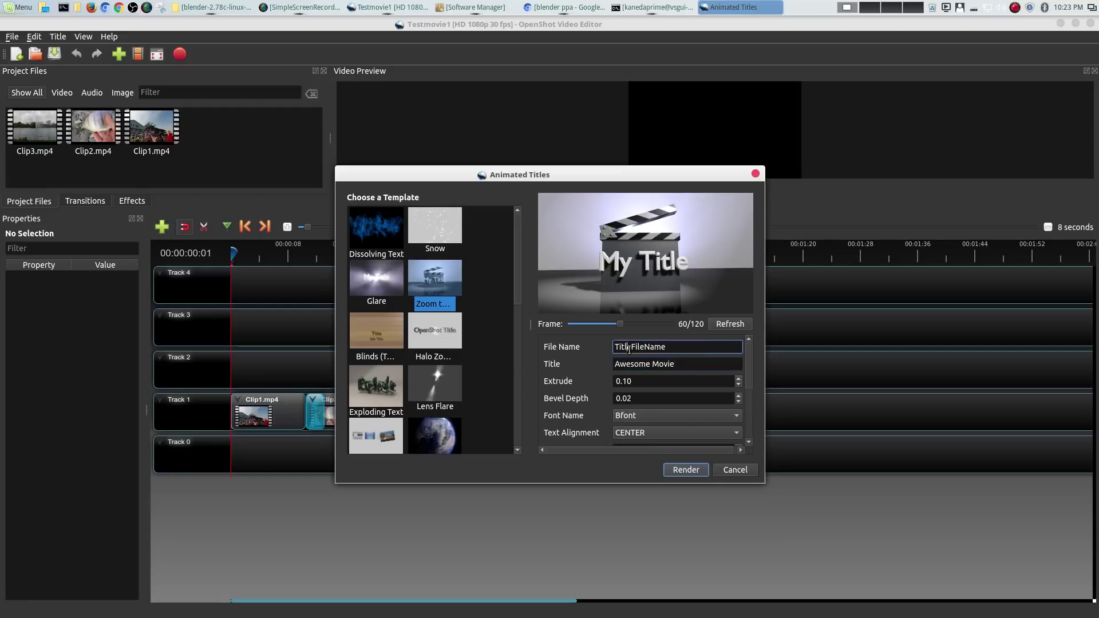
double_click(665, 346)
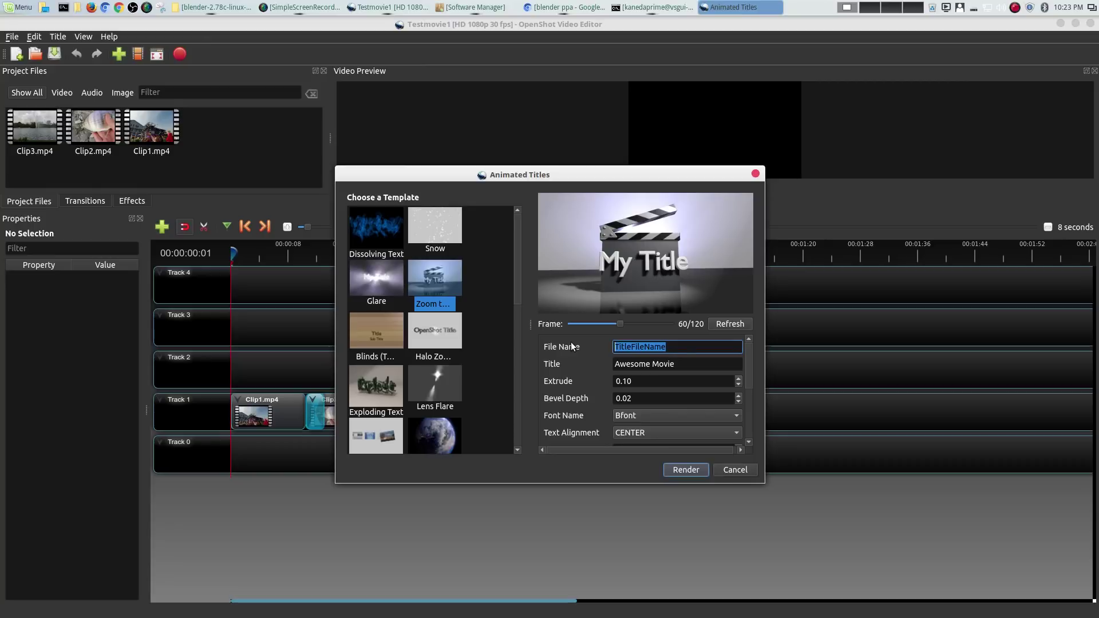
text(Movie )
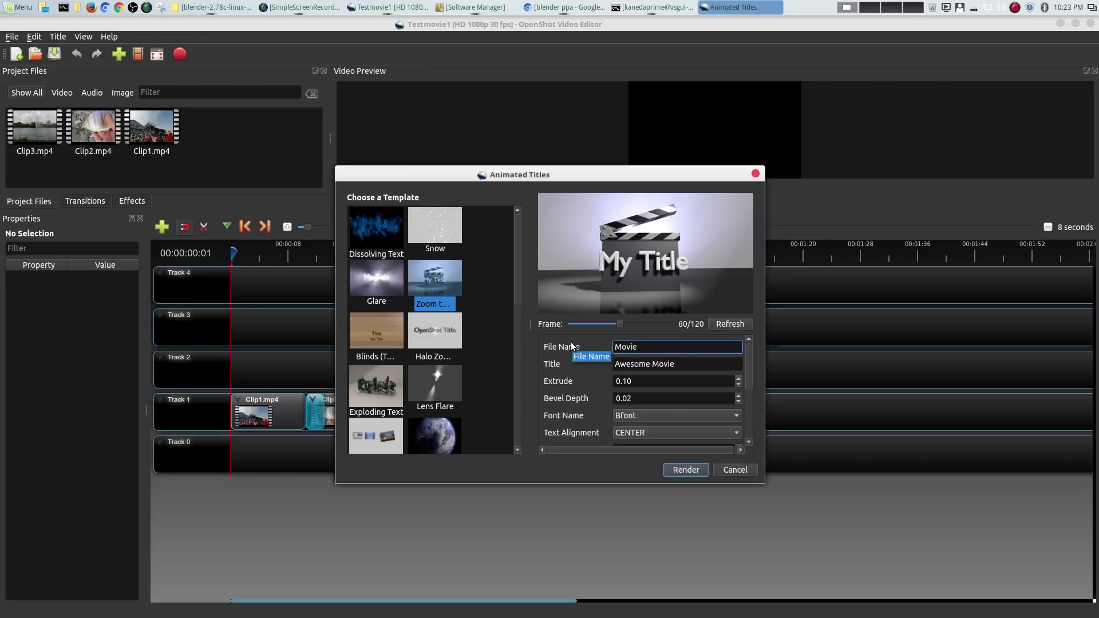
text(Title)
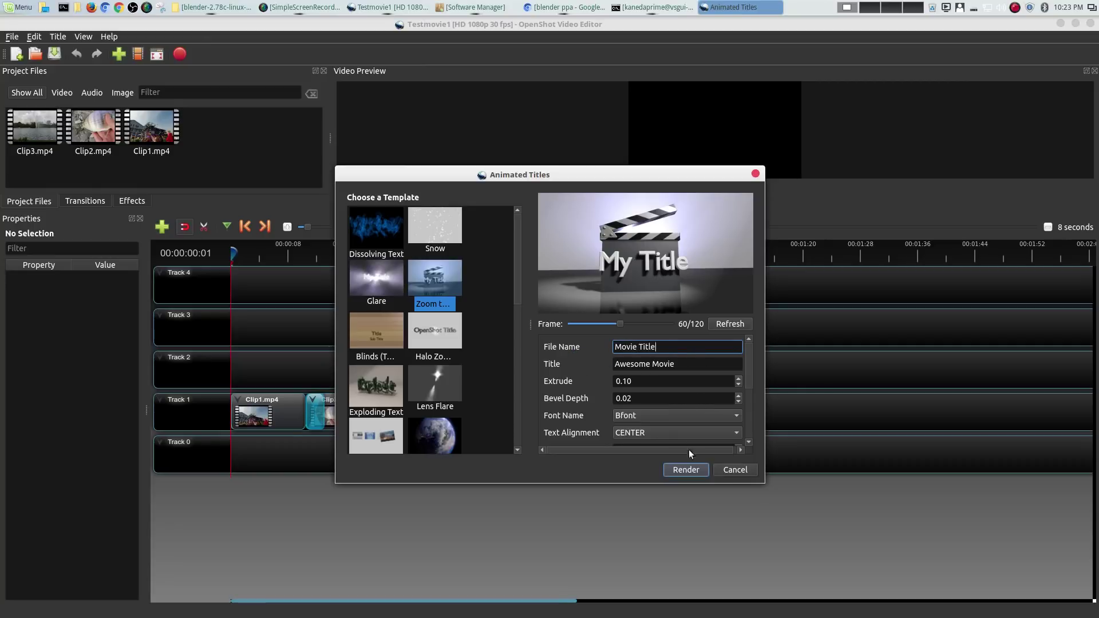
Render the animated title so Movie Title appears in Project Files
click(684, 472)
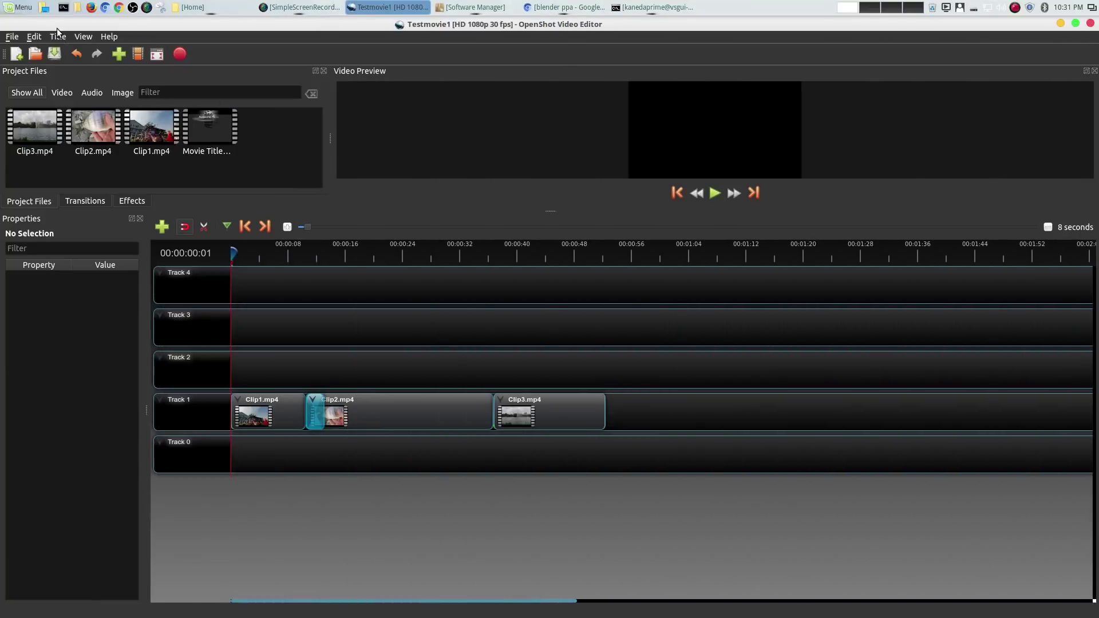
click(219, 139)
click(248, 143)
Save the project, then select the Movie Title file
click(12, 37)
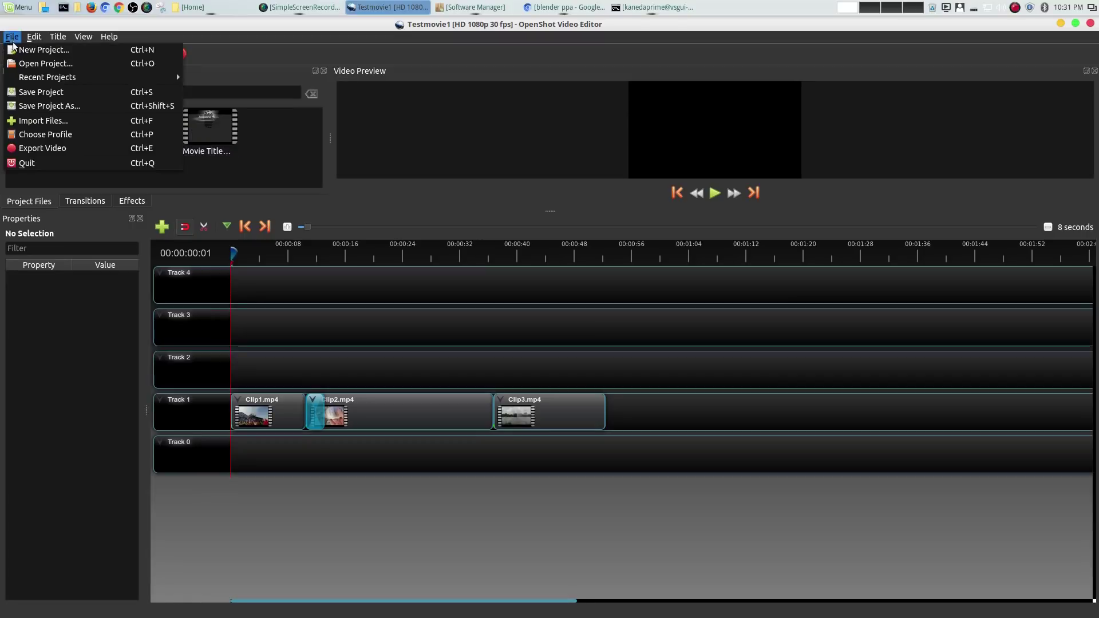
click(32, 91)
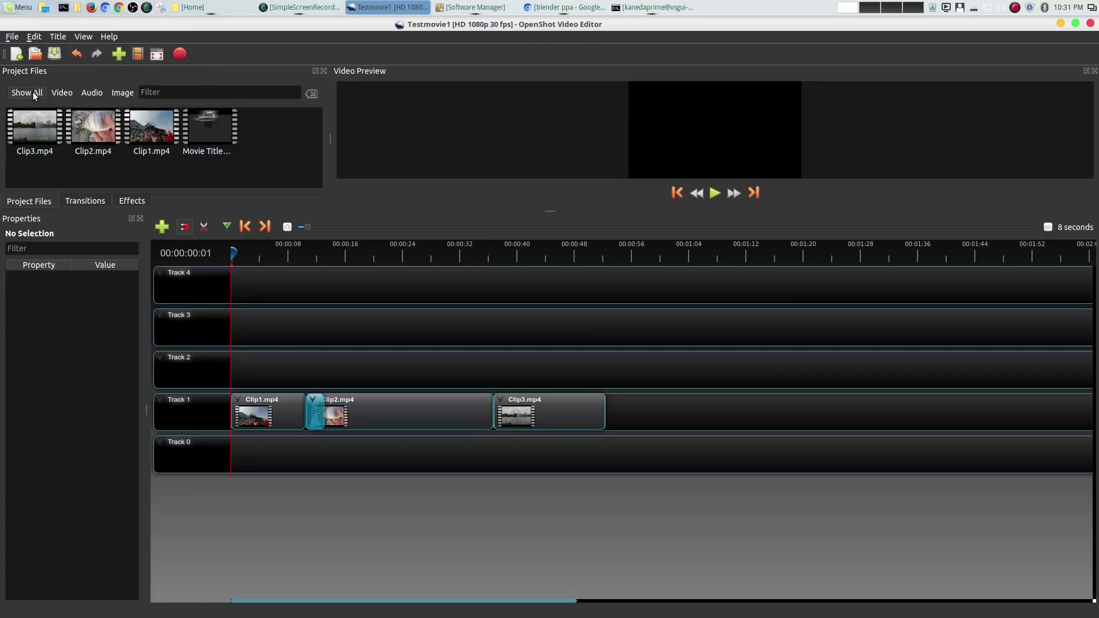
click(225, 132)
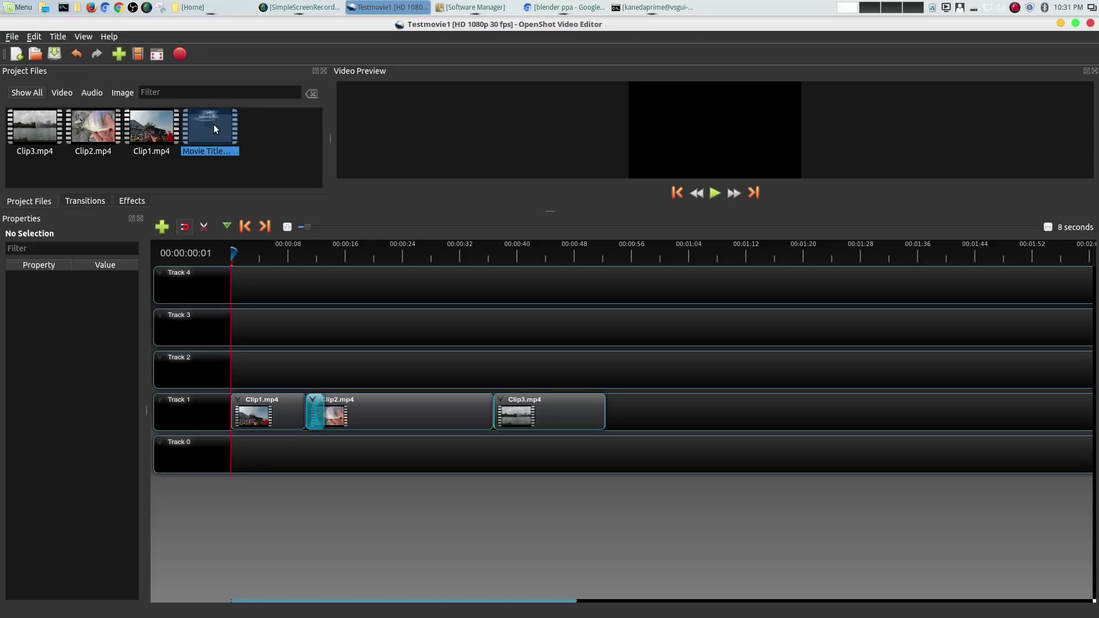
Place Movie Title at the start of Track 2, then play and stop the opening
drag(219, 138, 233, 354)
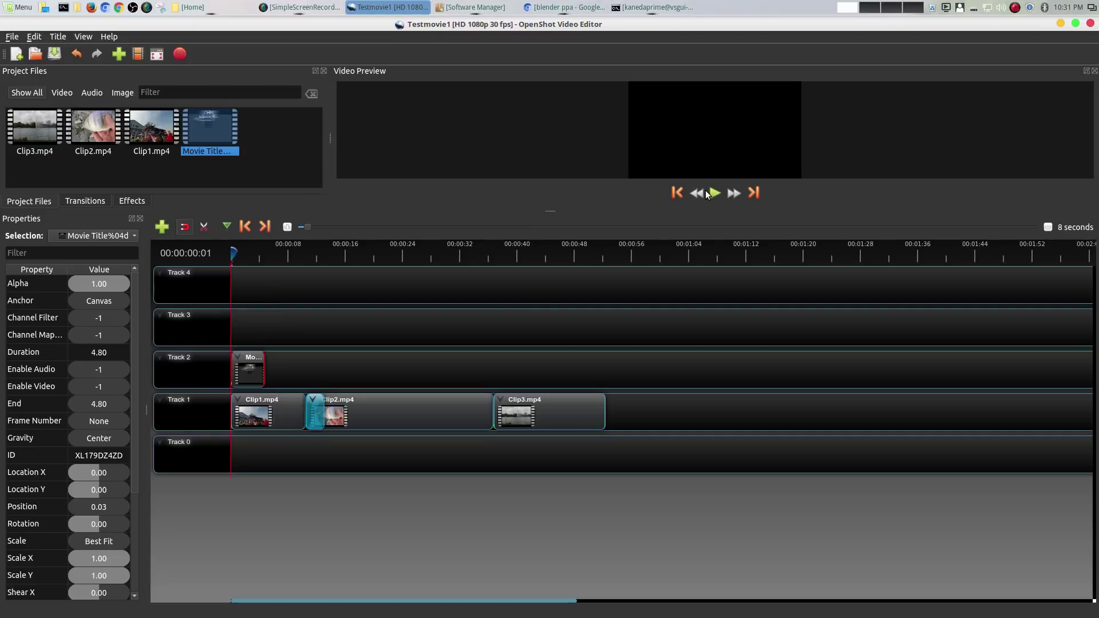
click(720, 195)
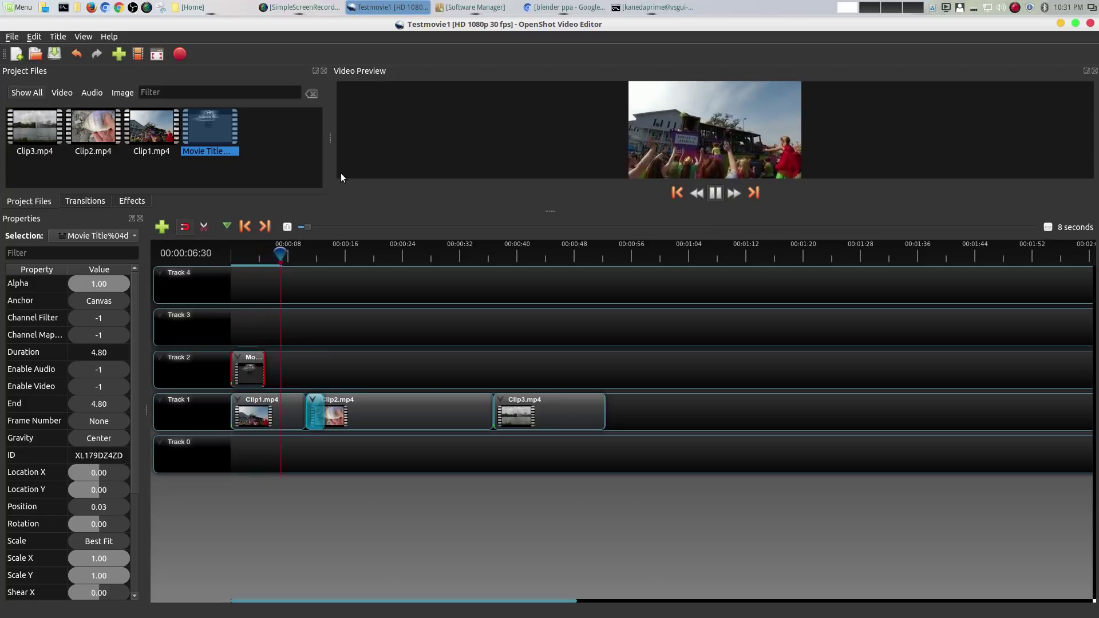
key(space)
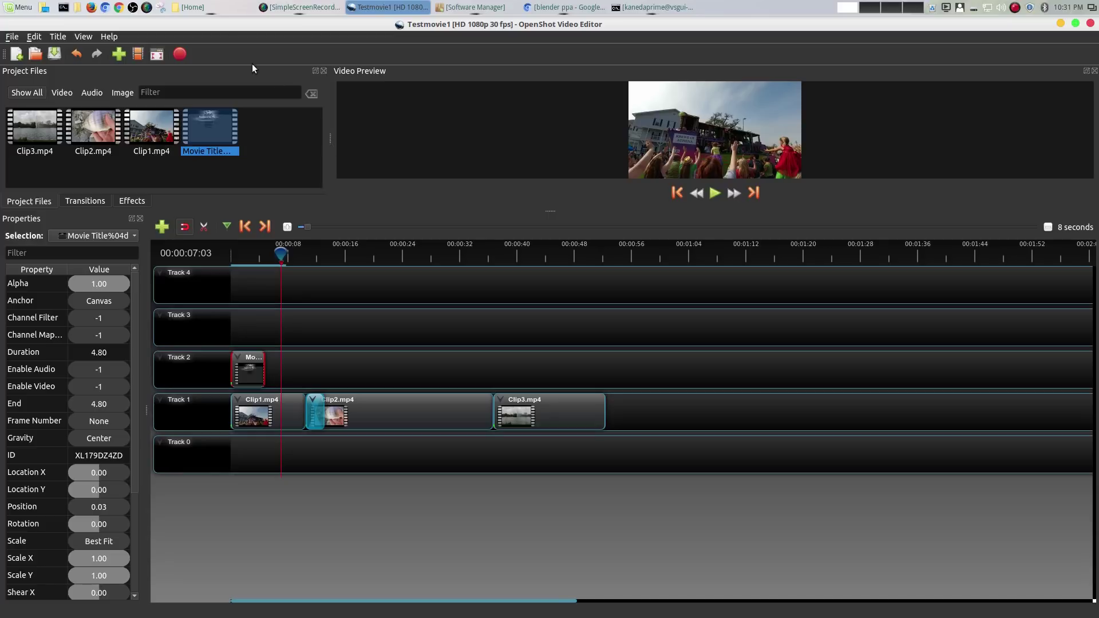
click(56, 36)
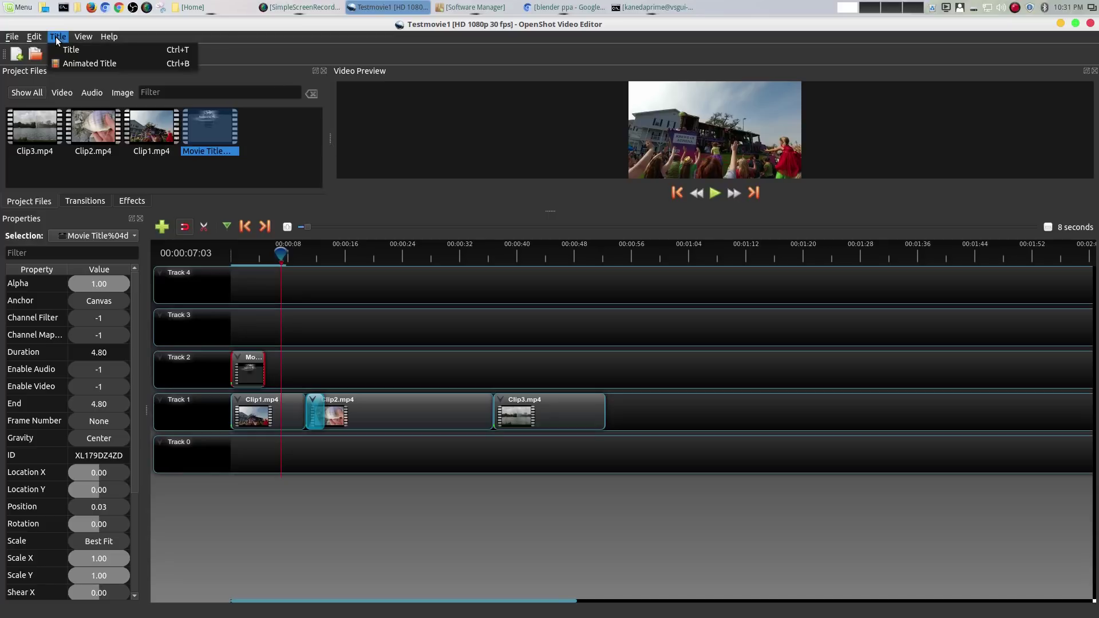
click(84, 61)
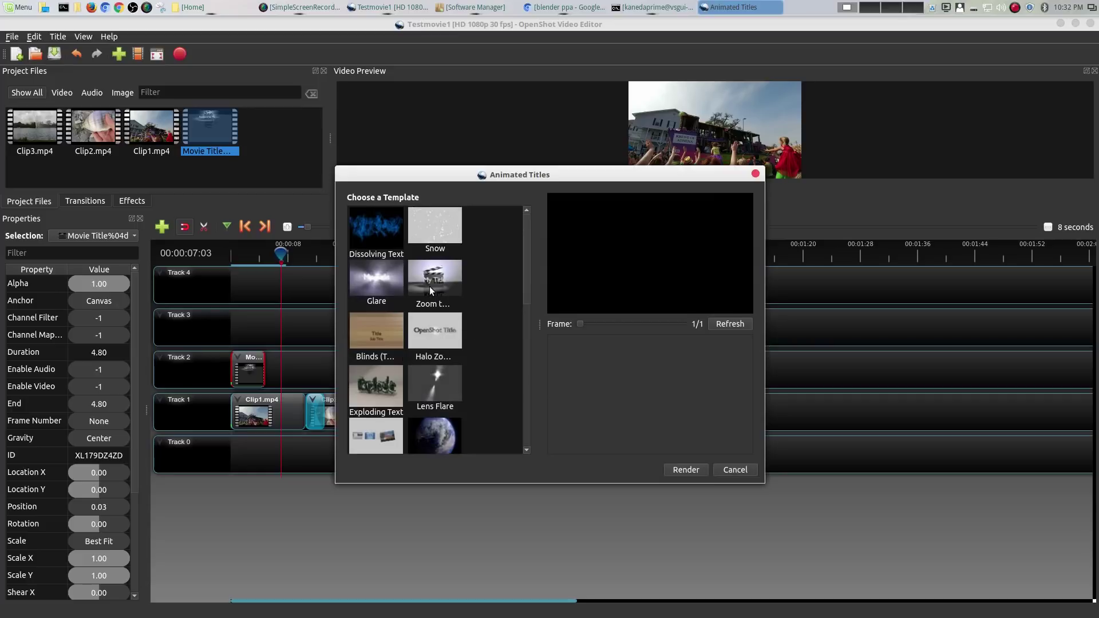
scroll(440, 360, down, 3)
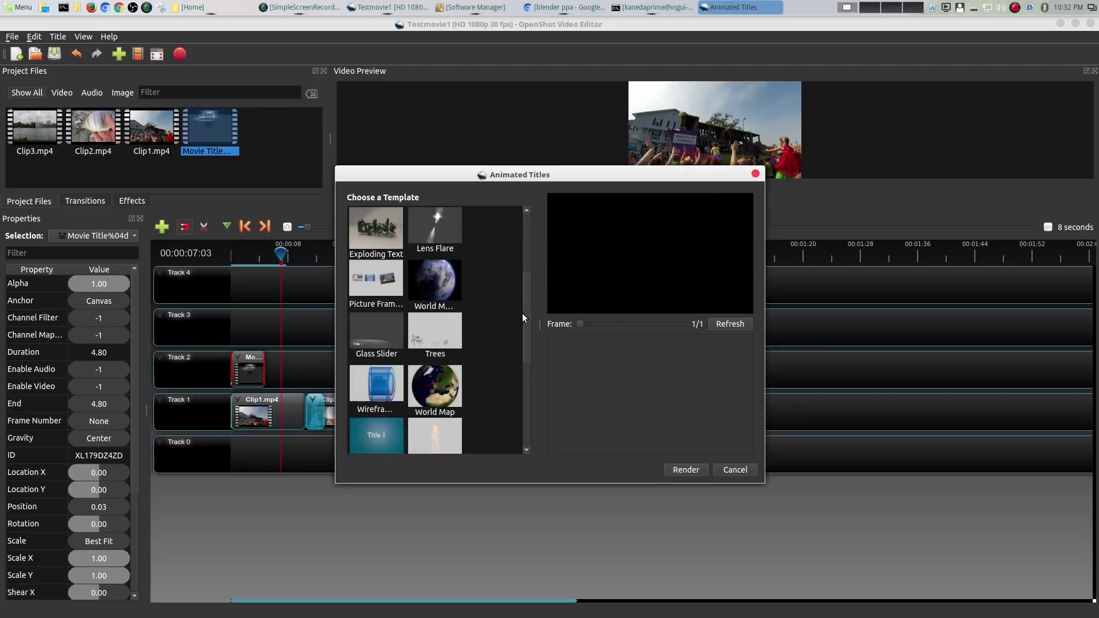
drag(523, 311, 541, 222)
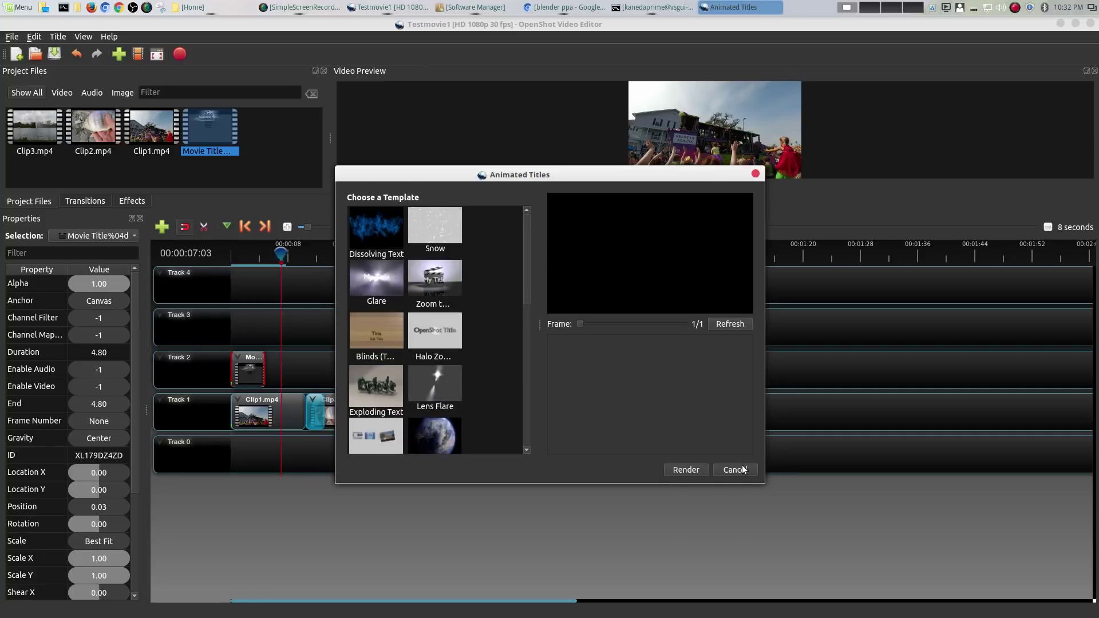
click(756, 174)
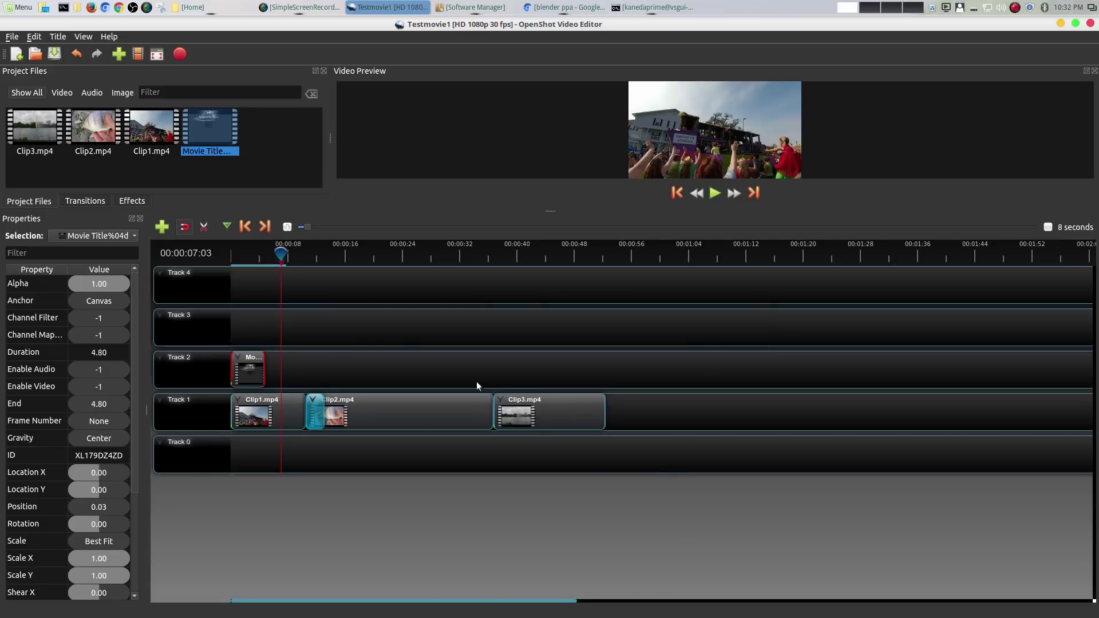
Scrub the playhead through the Awesome Movie title, then reopen the Title menu
click(254, 296)
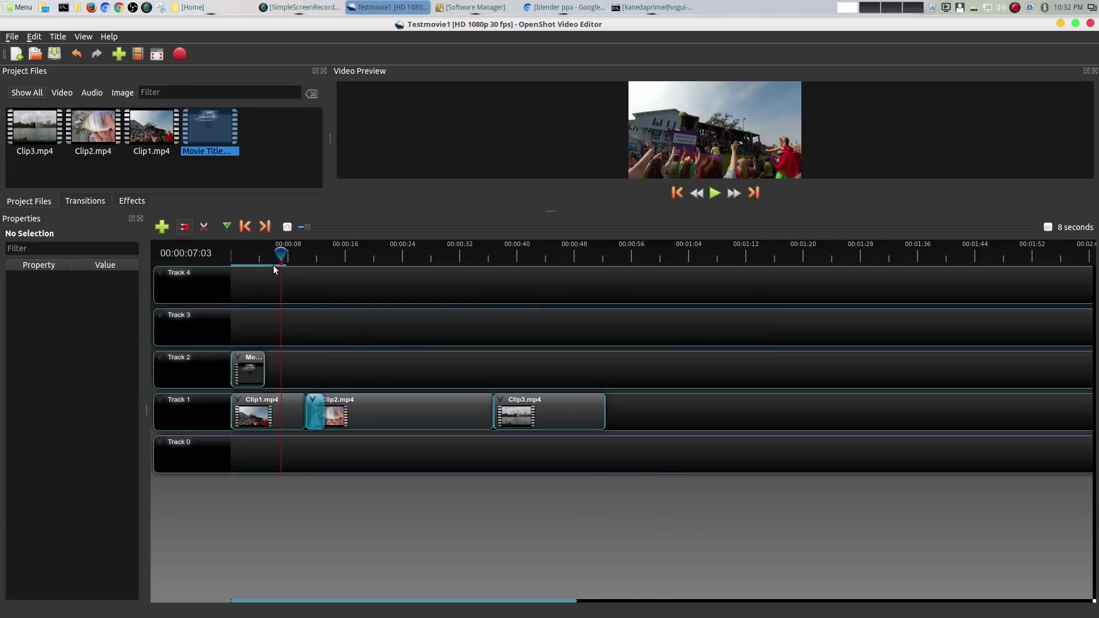
drag(277, 255, 244, 254)
click(78, 36)
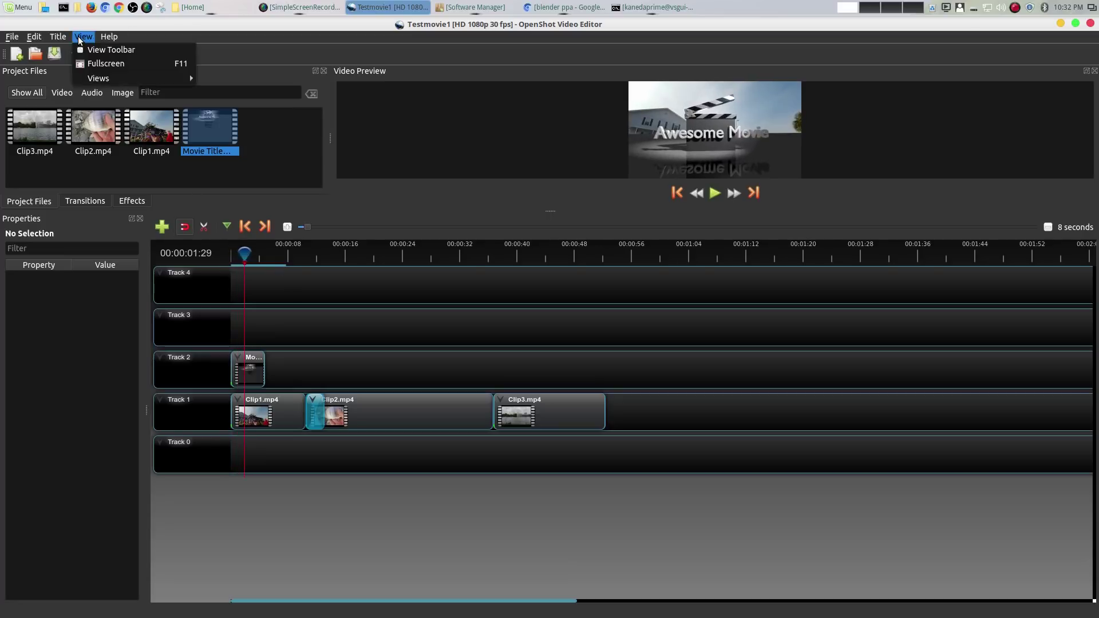
Load the Zoom animated title template and scroll through its font, size and colour settings
mouse_move(59, 35)
click(72, 60)
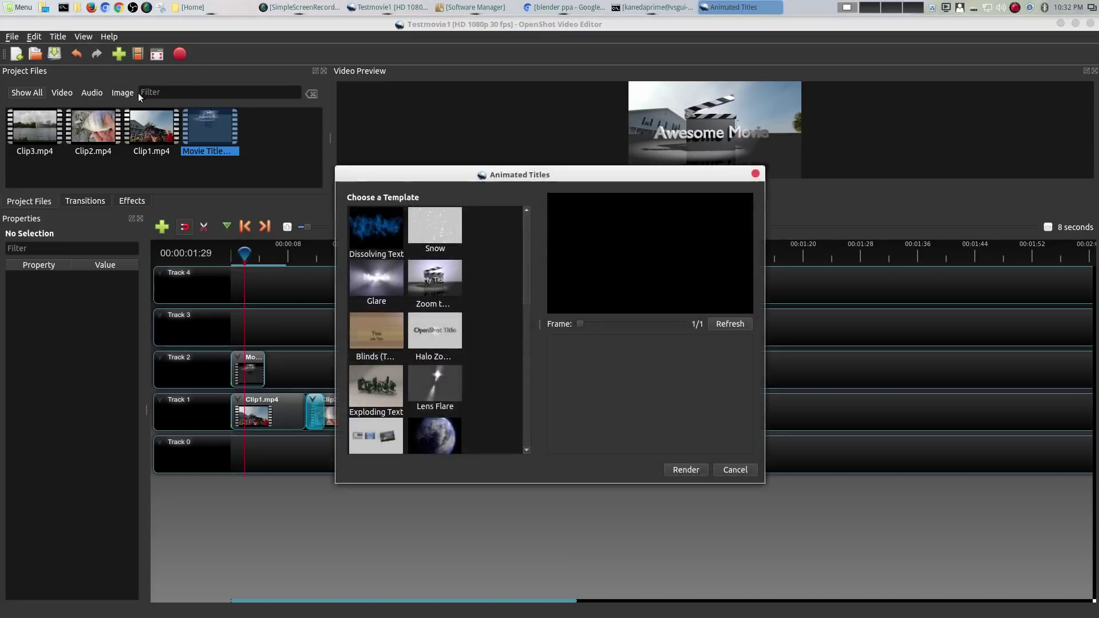
click(442, 281)
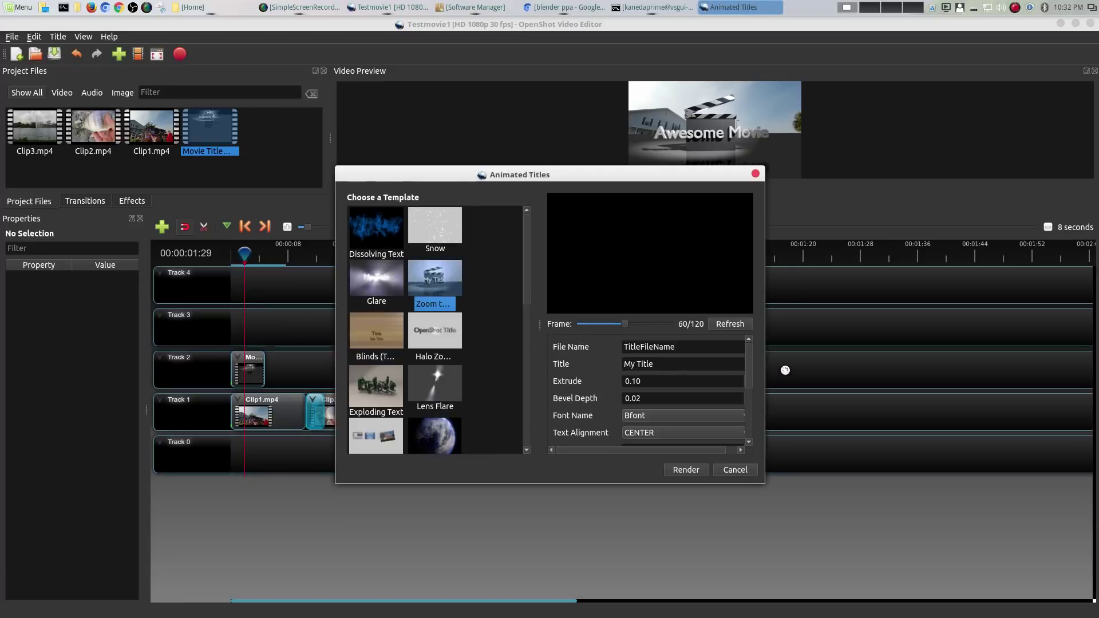
drag(751, 368, 709, 382)
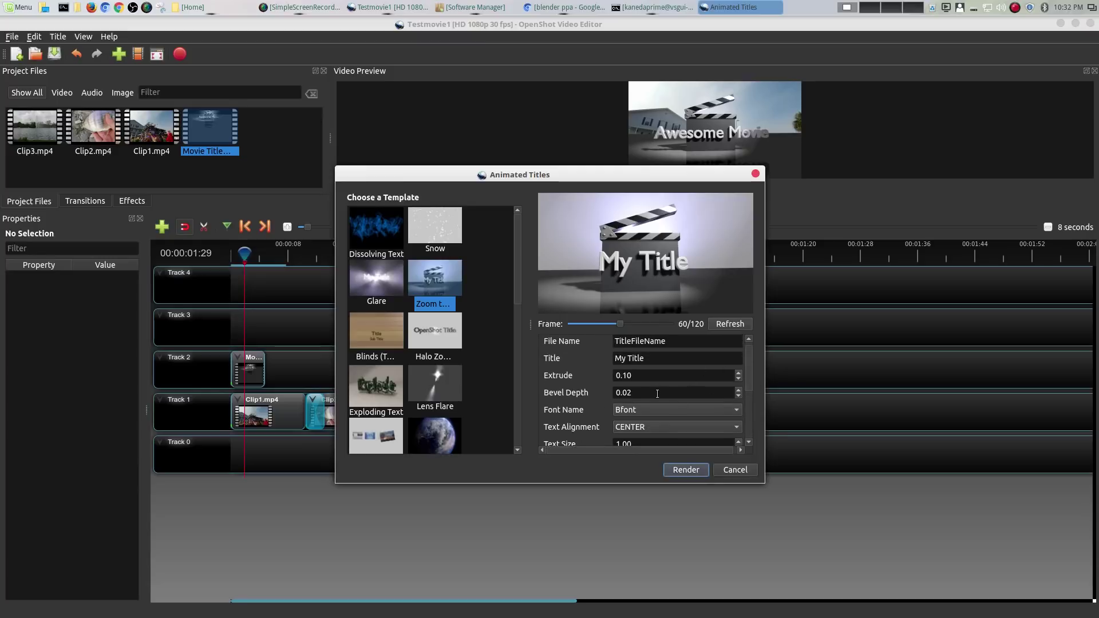
drag(750, 364, 758, 392)
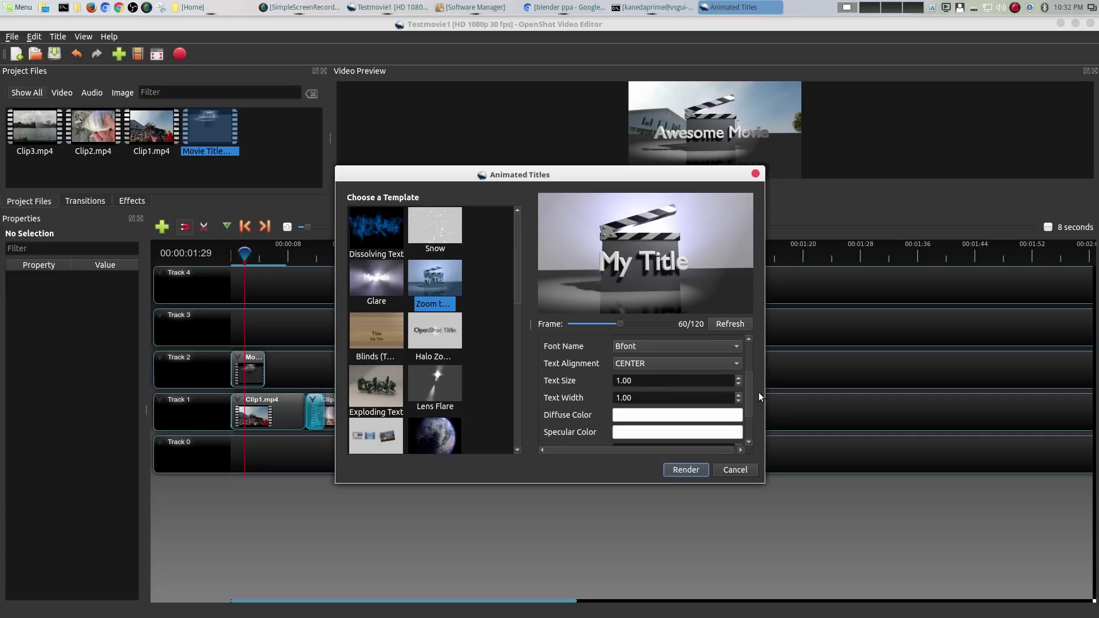
Cancel the title window and shift Clip1–Clip3 and the transition later on Track 1
click(735, 472)
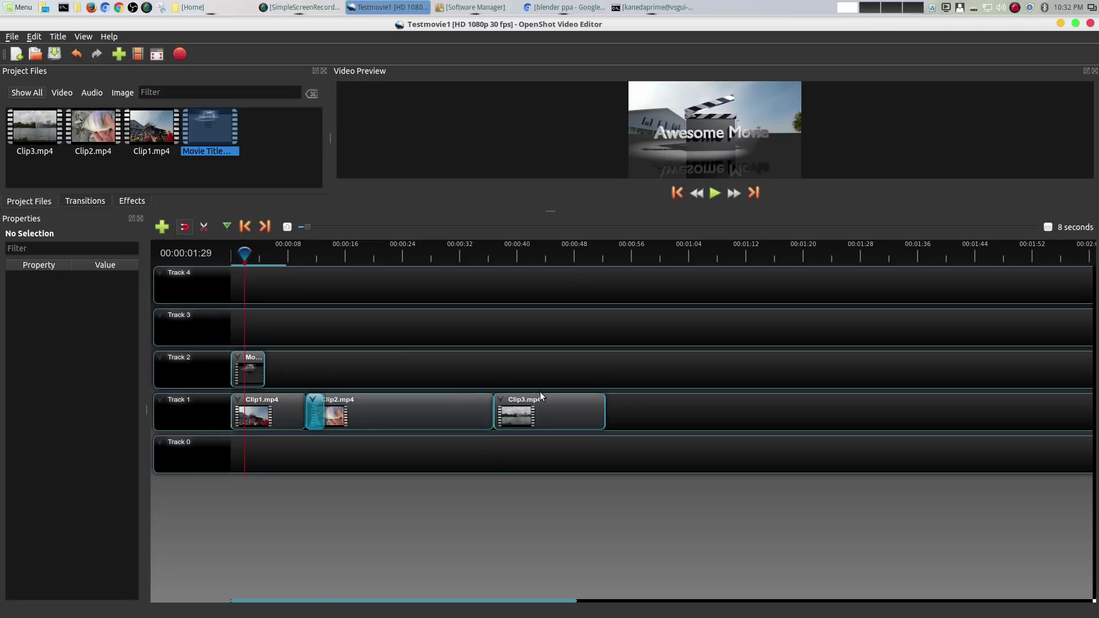
drag(548, 410, 774, 400)
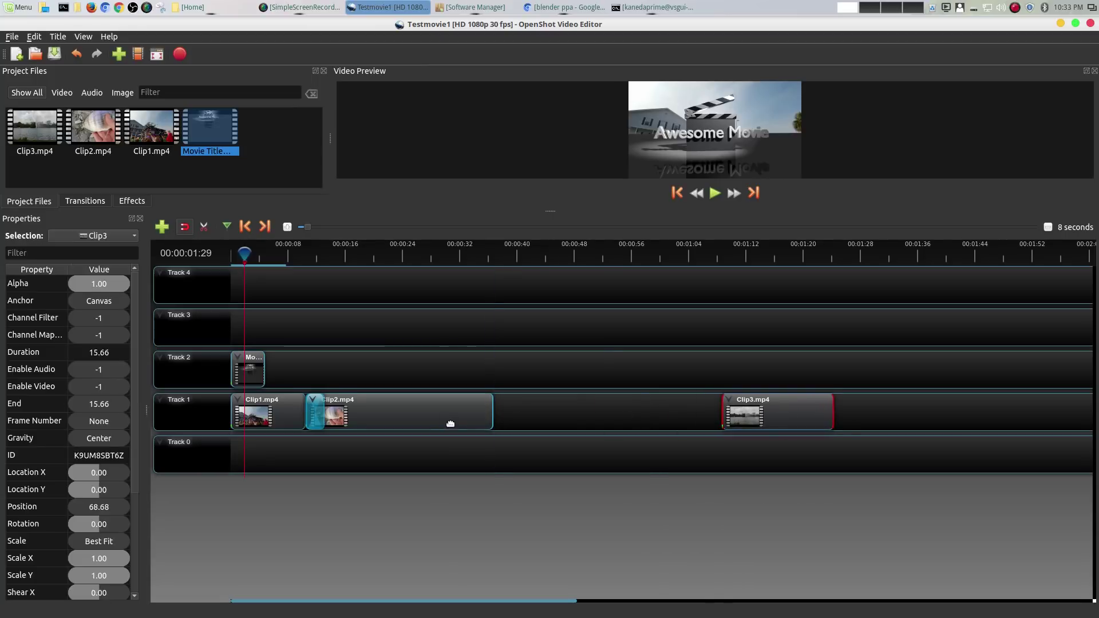
drag(446, 421, 658, 414)
drag(315, 414, 542, 411)
drag(289, 413, 342, 409)
Butt Clip2 and Clip3 back against Clip1, and delete Movie Title from Track 2
drag(632, 413, 401, 416)
drag(800, 410, 657, 416)
click(251, 362)
key(Delete)
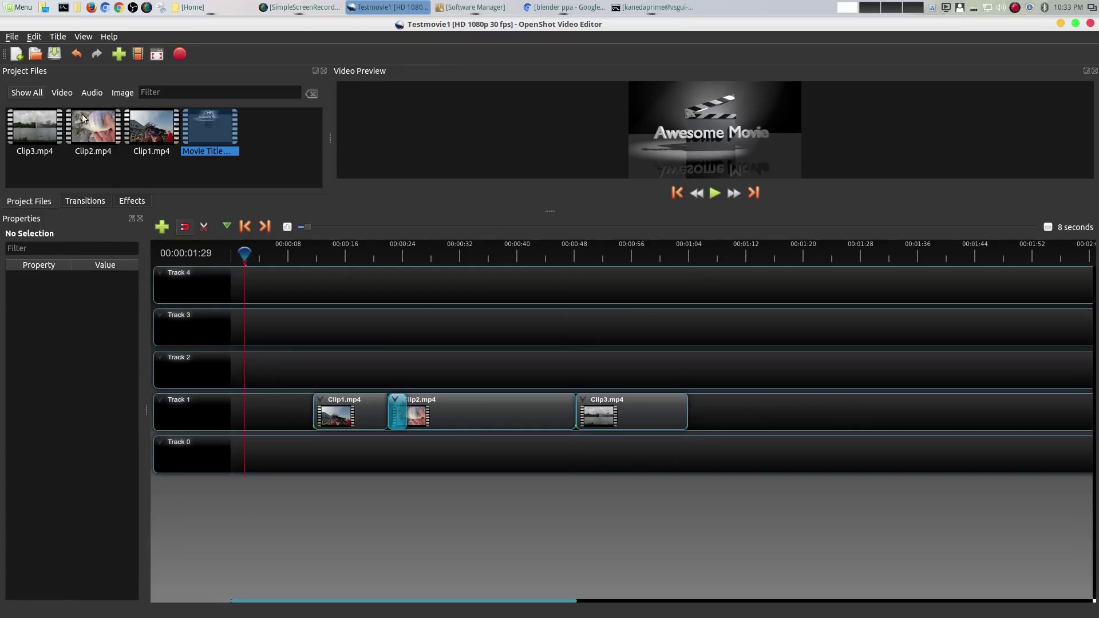
Open the Titles dialog and pick Film rating 2 after previewing Gray box 2
click(58, 37)
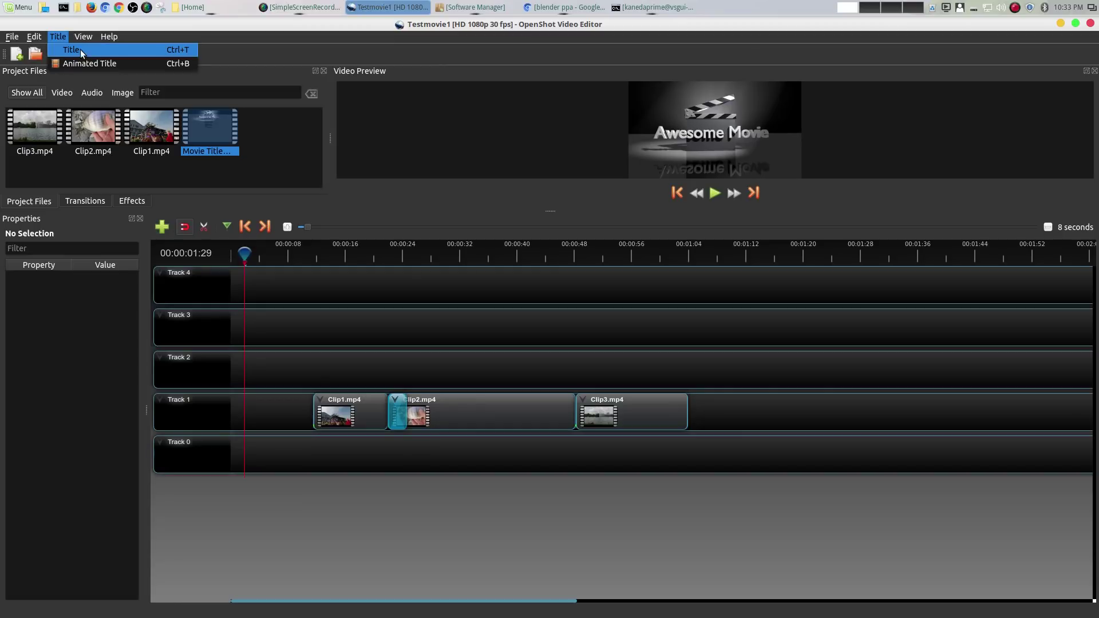
click(80, 49)
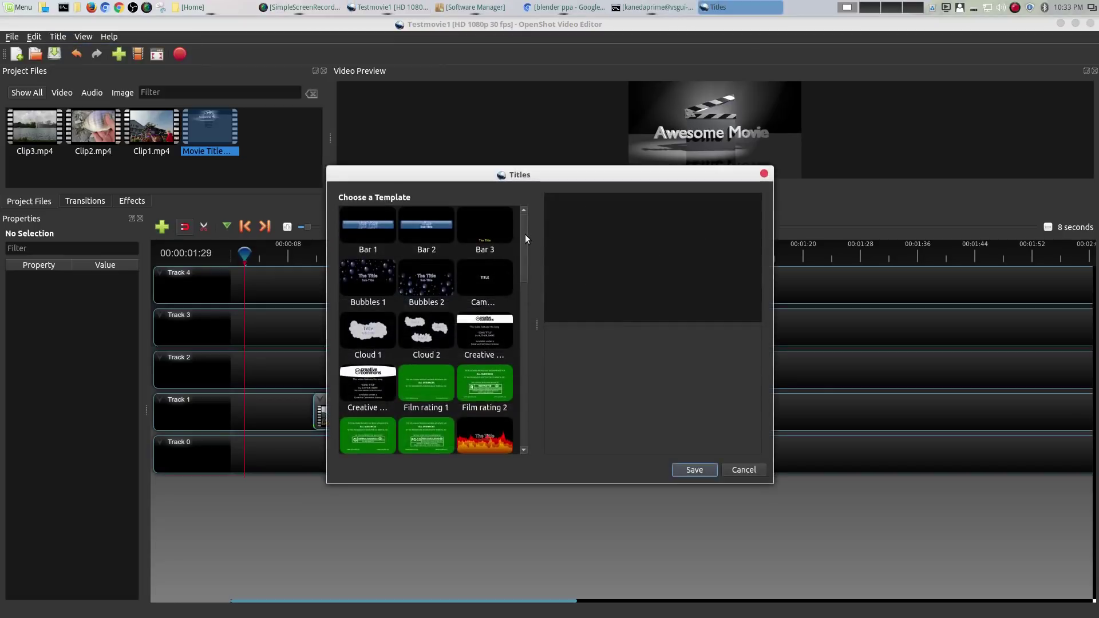
drag(524, 239, 521, 328)
click(469, 242)
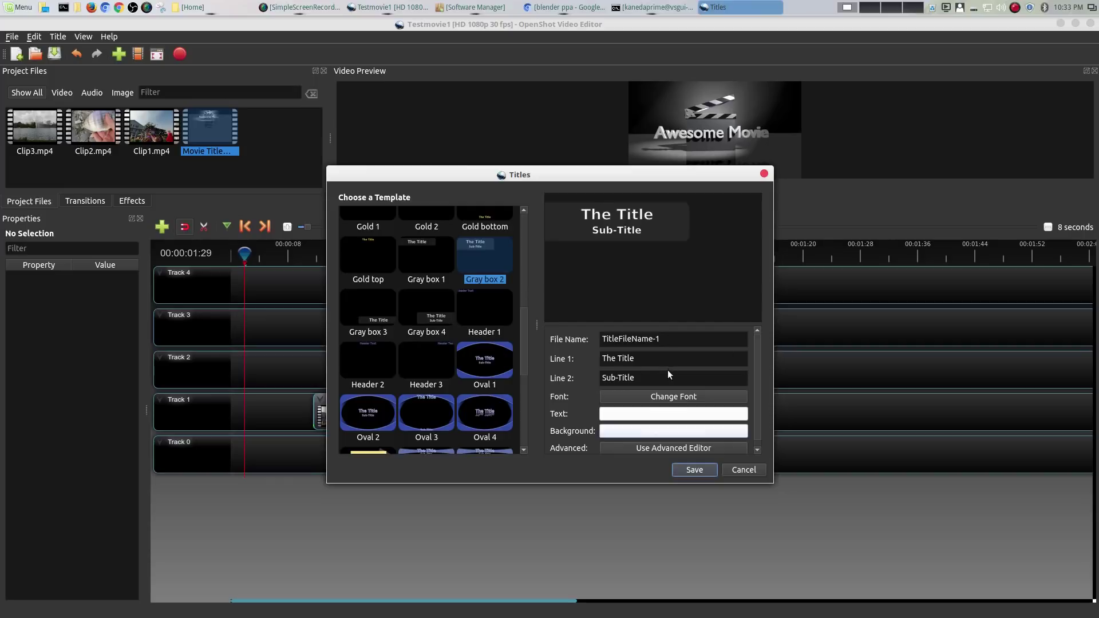
drag(521, 345, 505, 274)
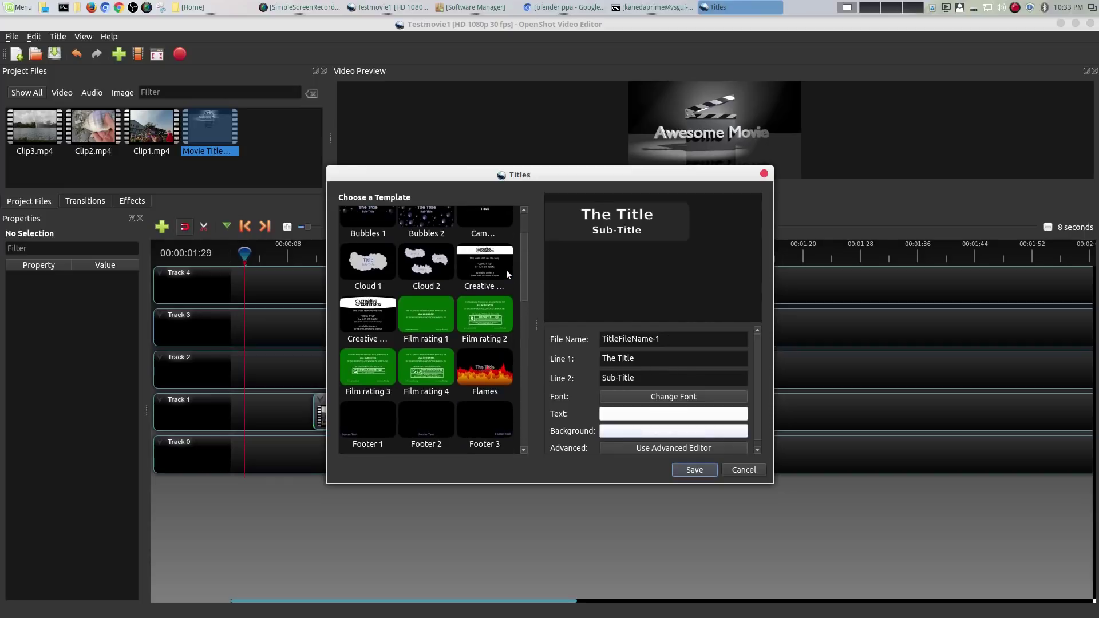
click(472, 312)
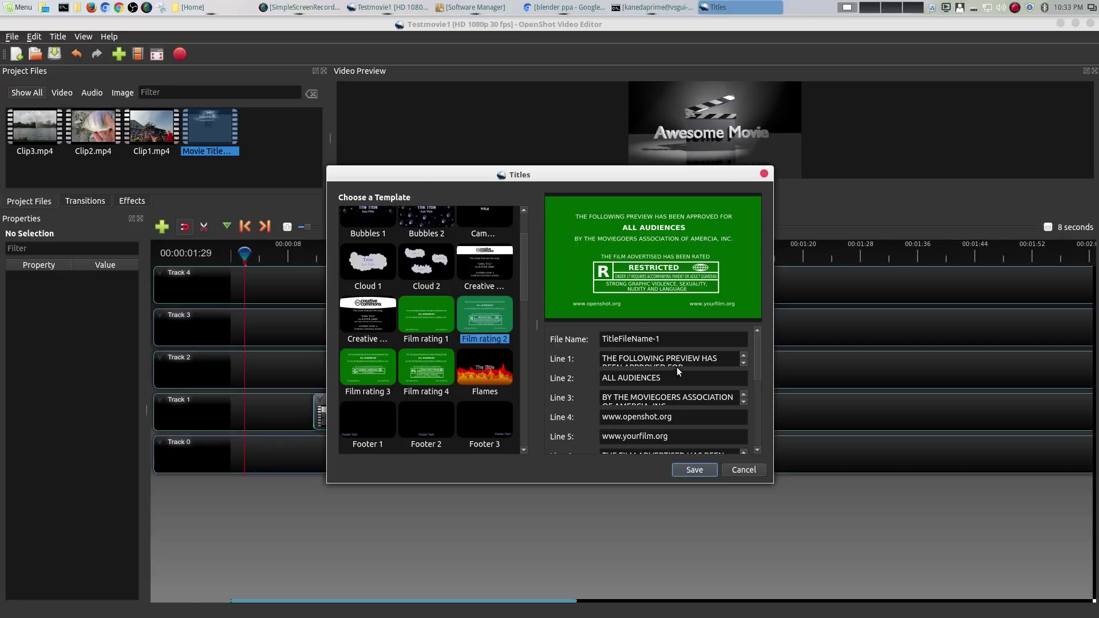
Review the Film rating 2 text lines and save it as title TitleFileName-1
scroll(680, 381, down, 1)
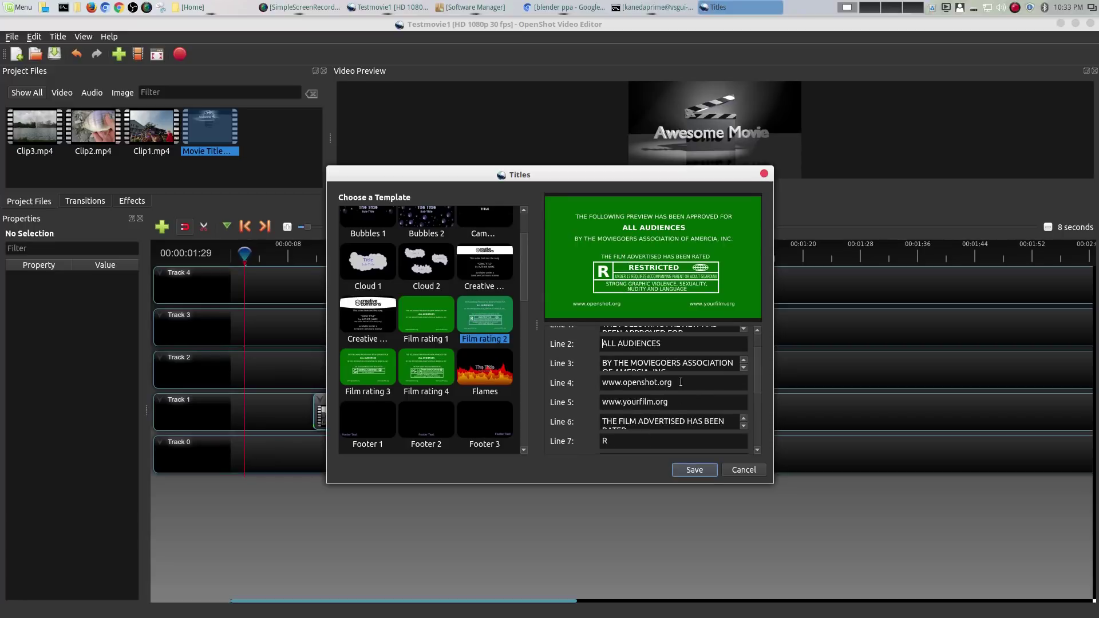
scroll(665, 363, down, 1)
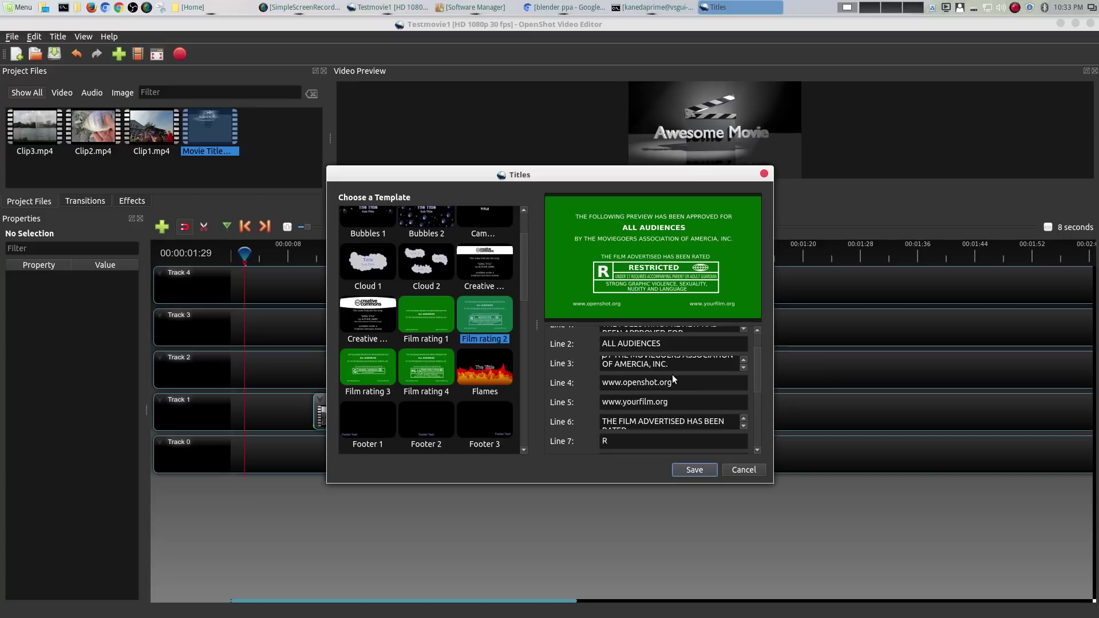
scroll(672, 374, down, 2)
scroll(681, 382, up, 3)
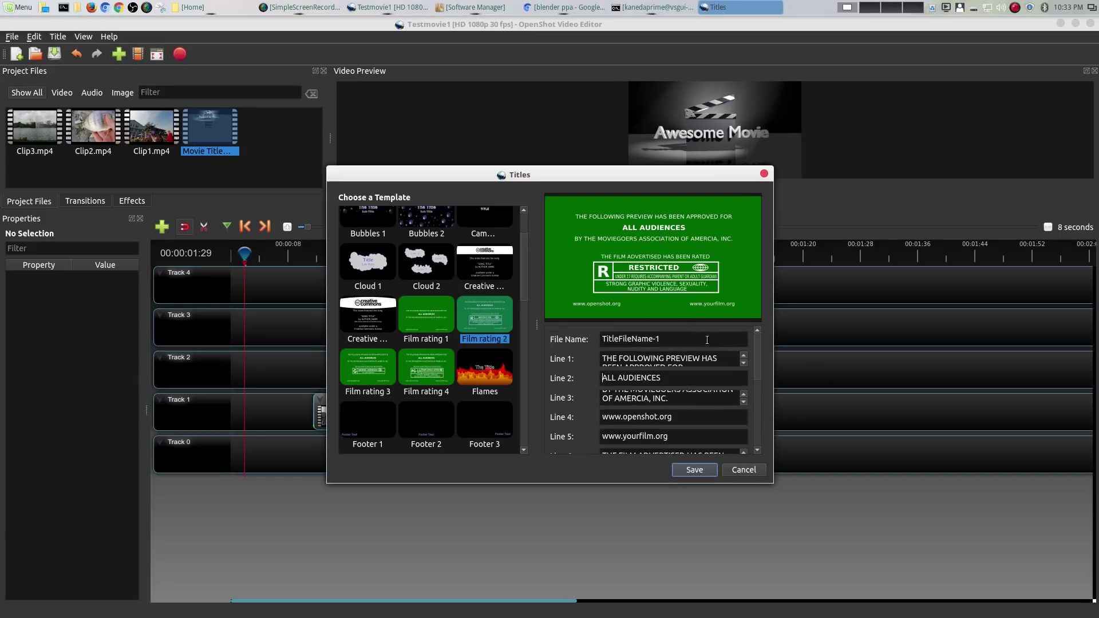
click(694, 470)
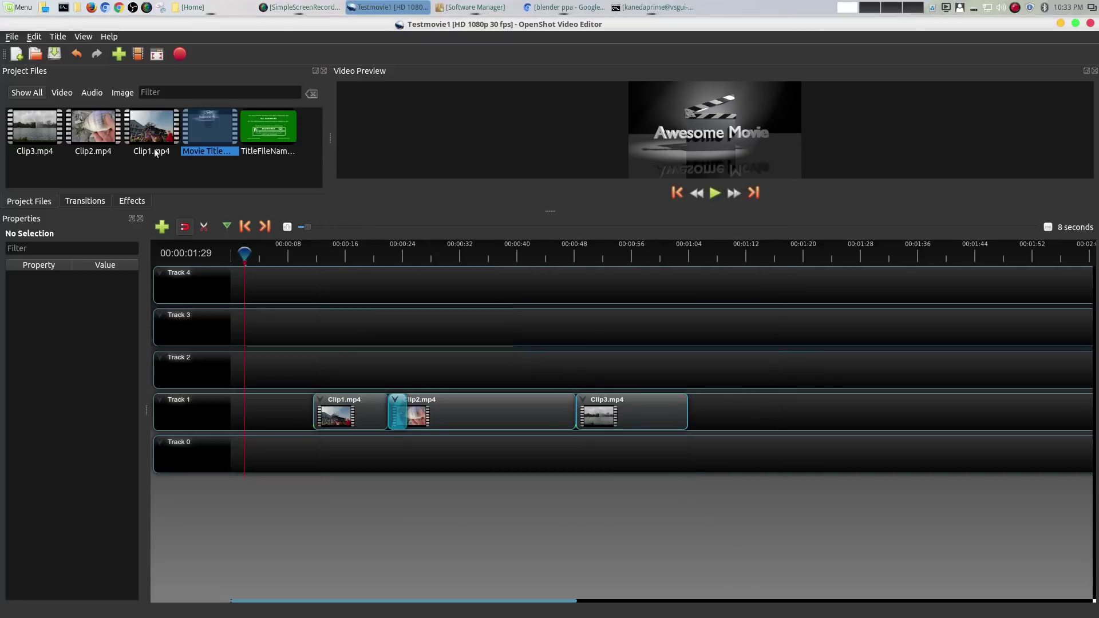
Save the project and drop the rating title at the start of Track 1
click(12, 36)
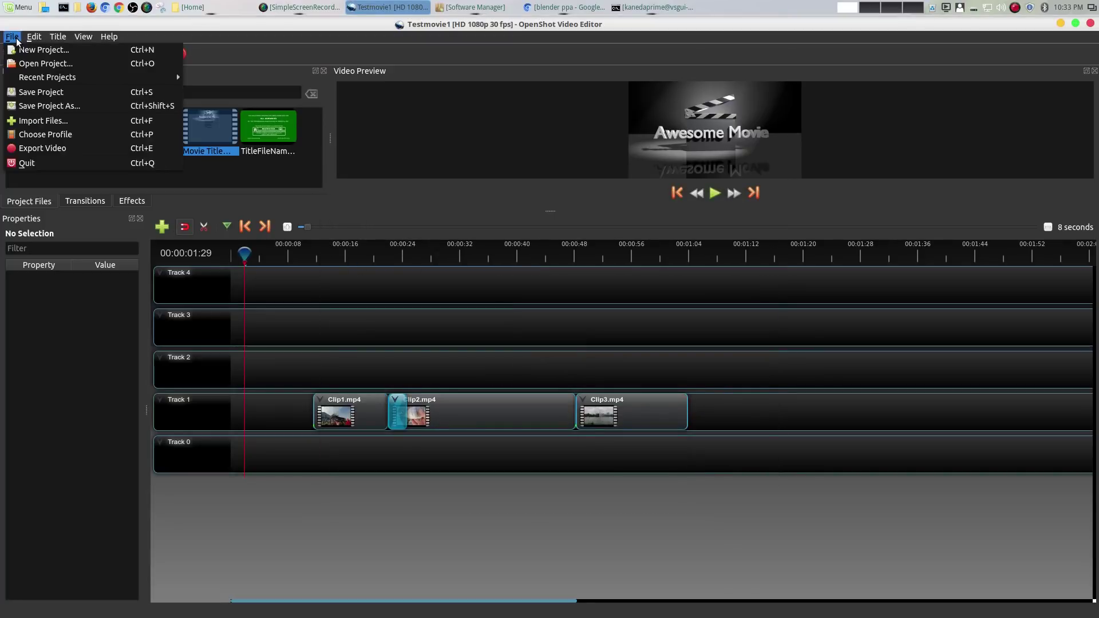
click(46, 92)
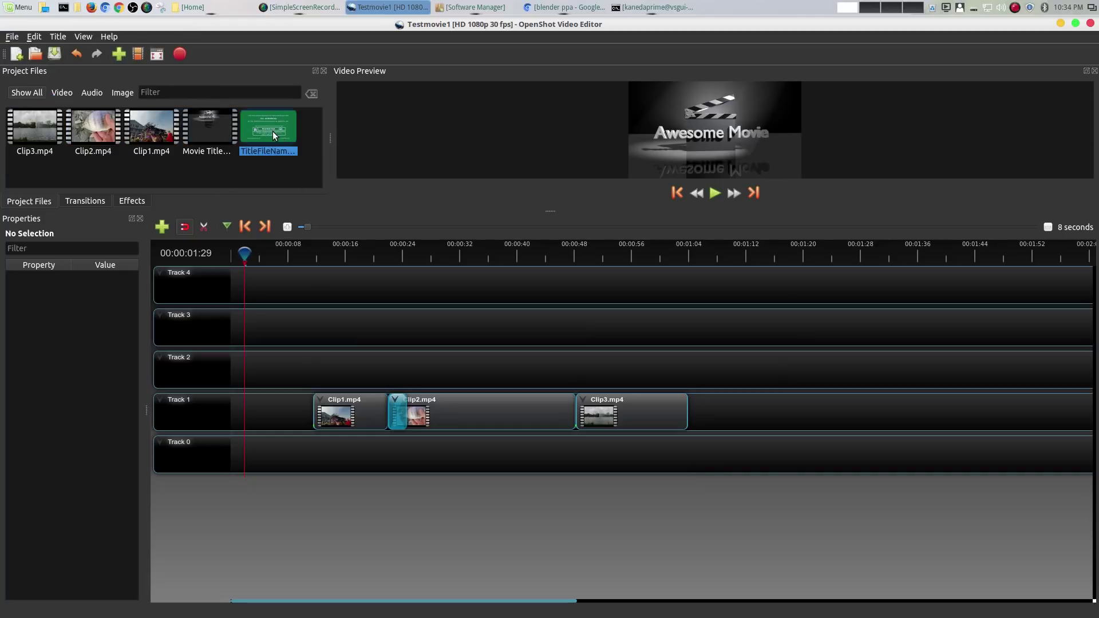
drag(270, 126, 235, 400)
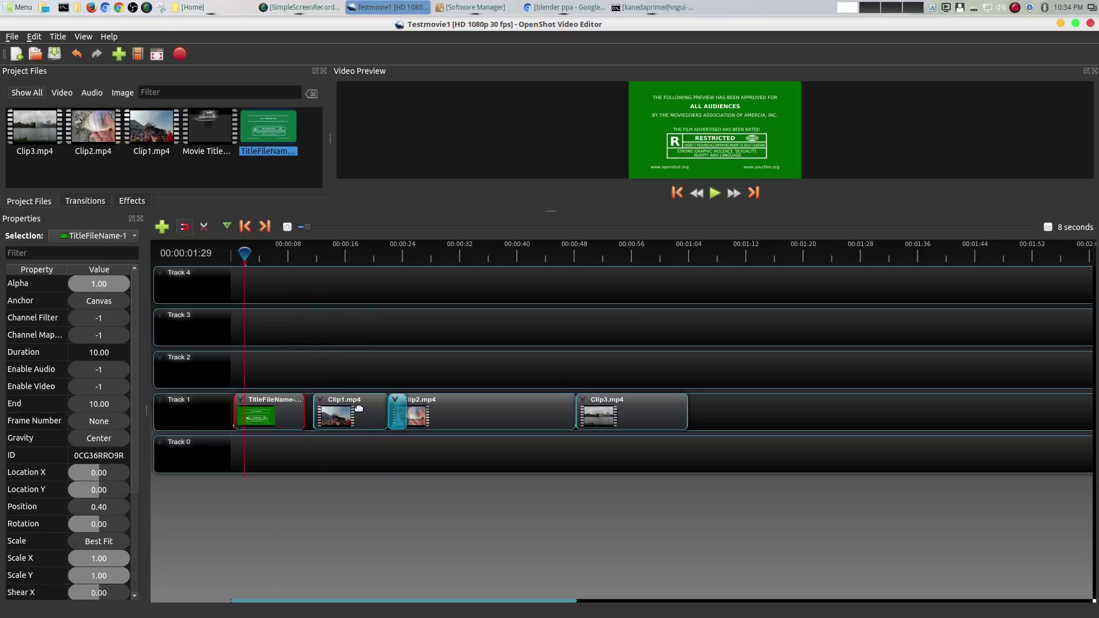
Slide Clip1, Clip2 and Clip3 left so they butt together after the title
drag(358, 408, 351, 408)
drag(474, 411, 466, 411)
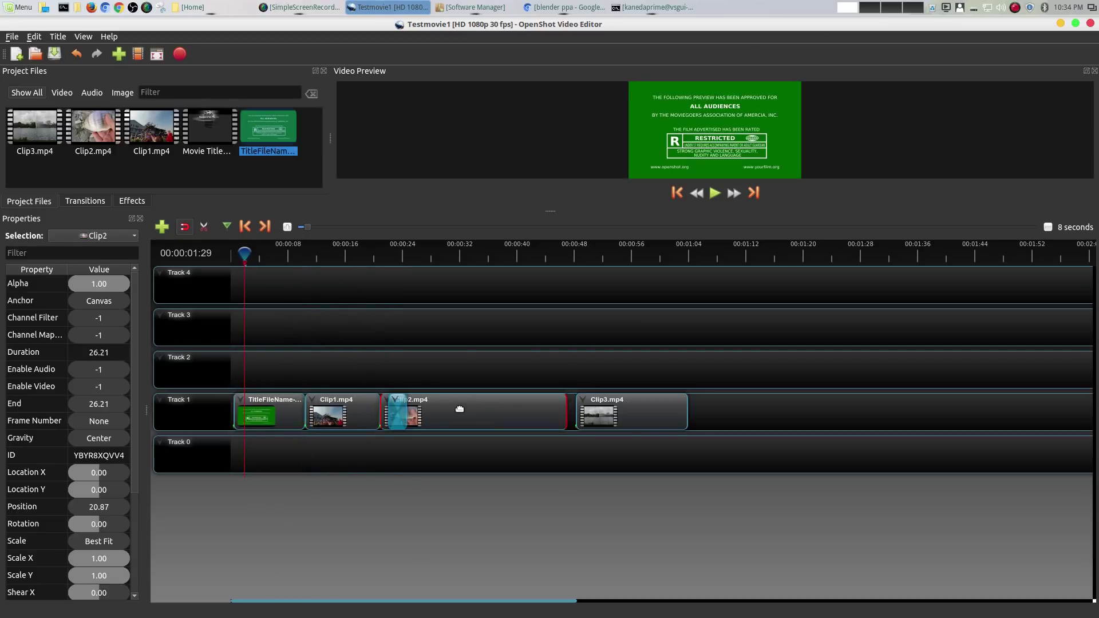
click(395, 408)
drag(647, 410, 636, 411)
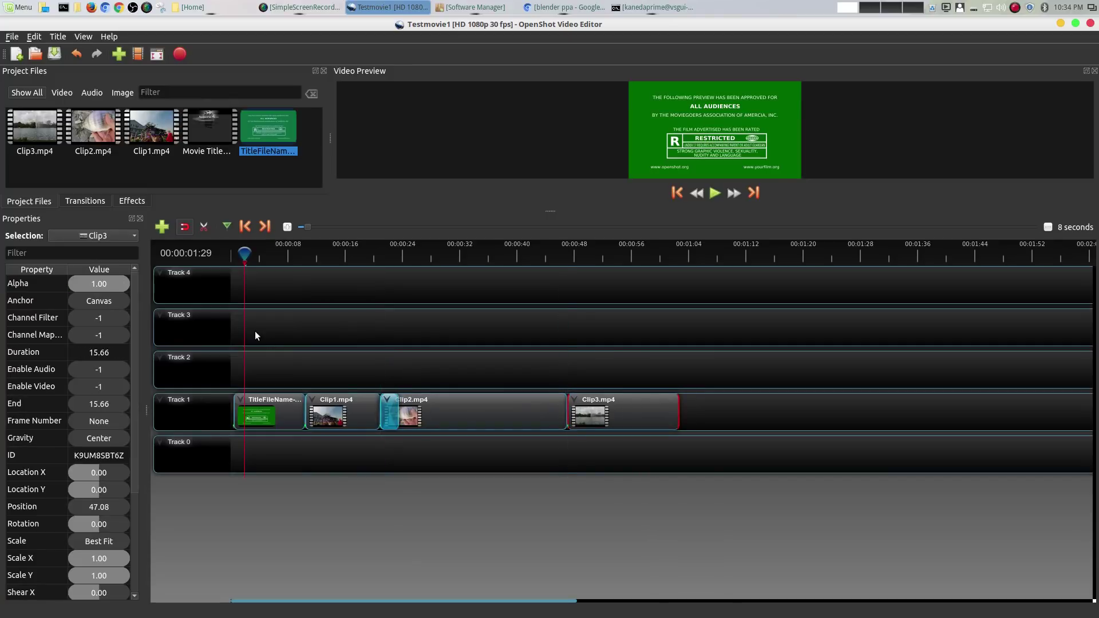
Preview the timeline from near the start
click(225, 309)
click(233, 257)
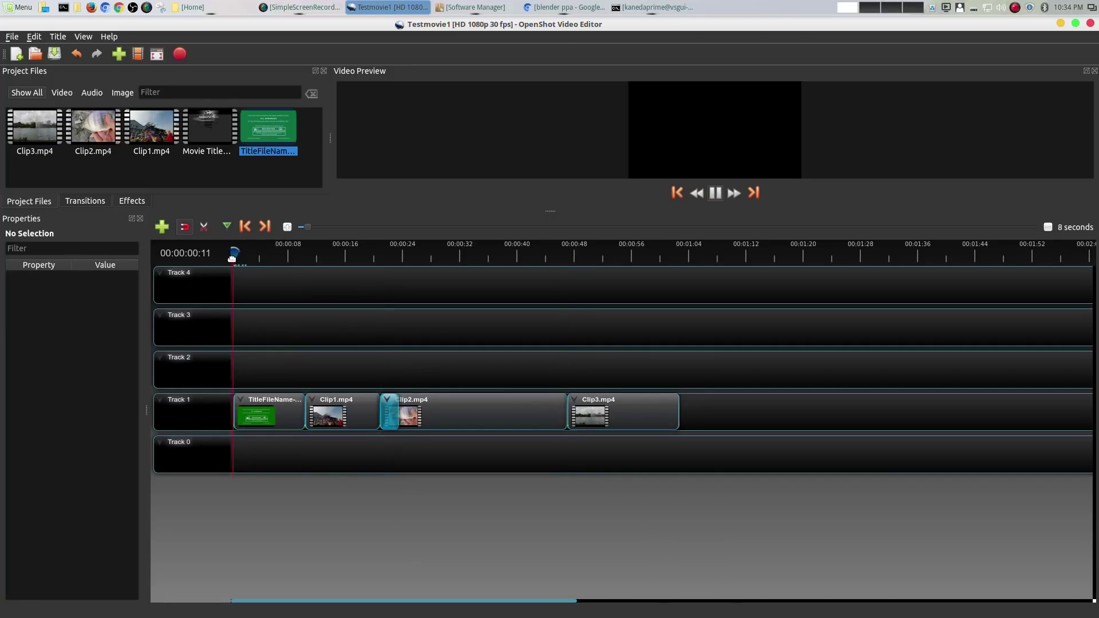
key(space)
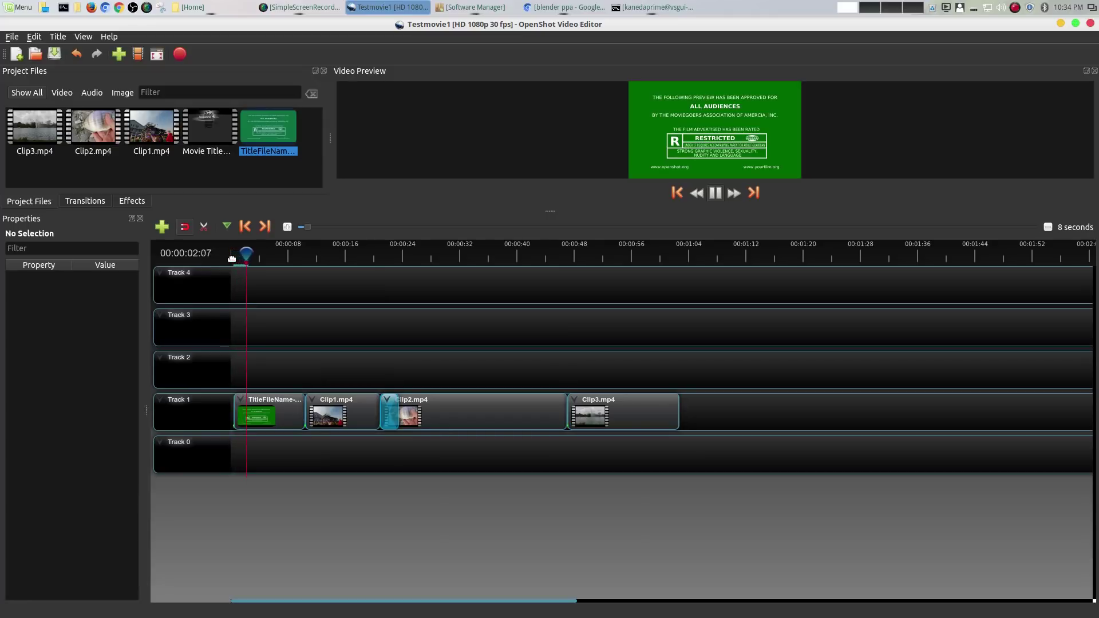
key(space)
Give the rating title a Fade In (Fast) and preview it from the beginning
right_click(267, 417)
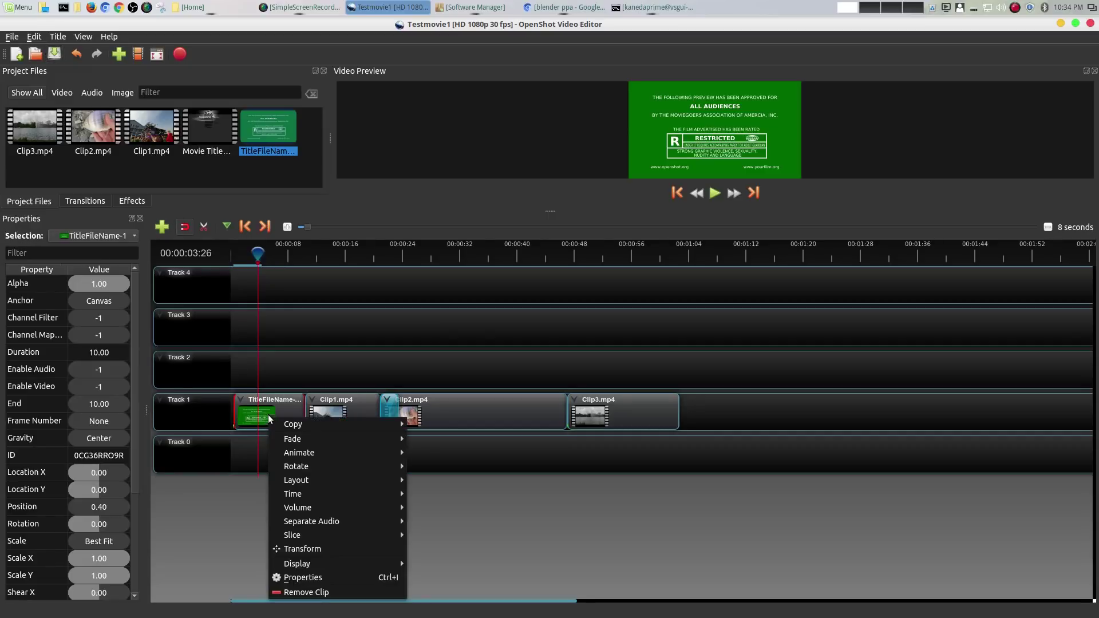
mouse_move(298, 428)
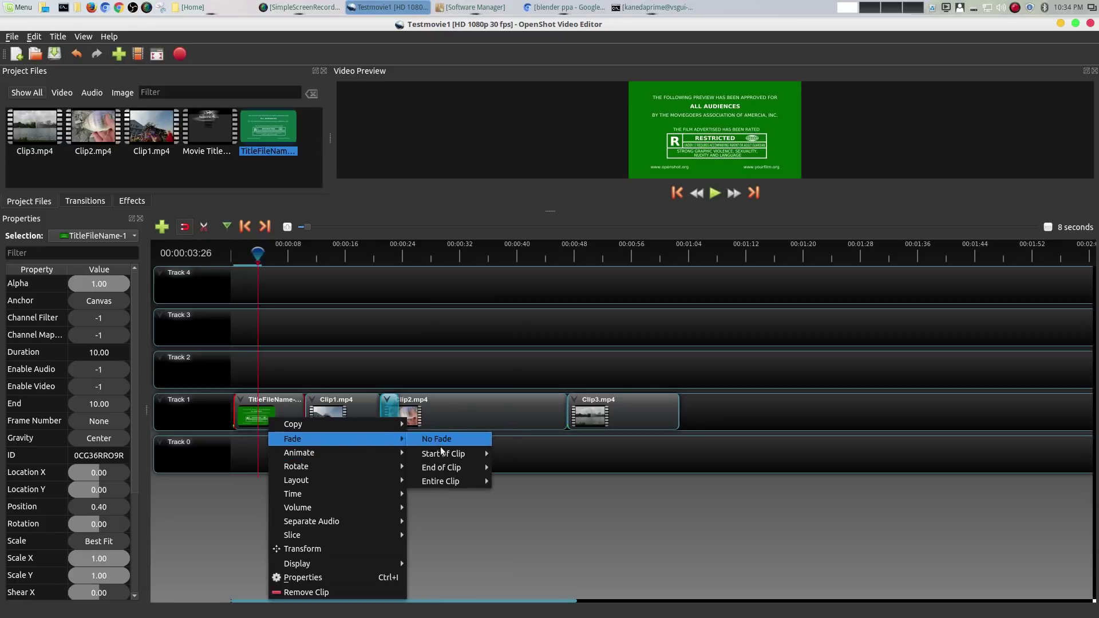
mouse_move(441, 454)
mouse_move(397, 464)
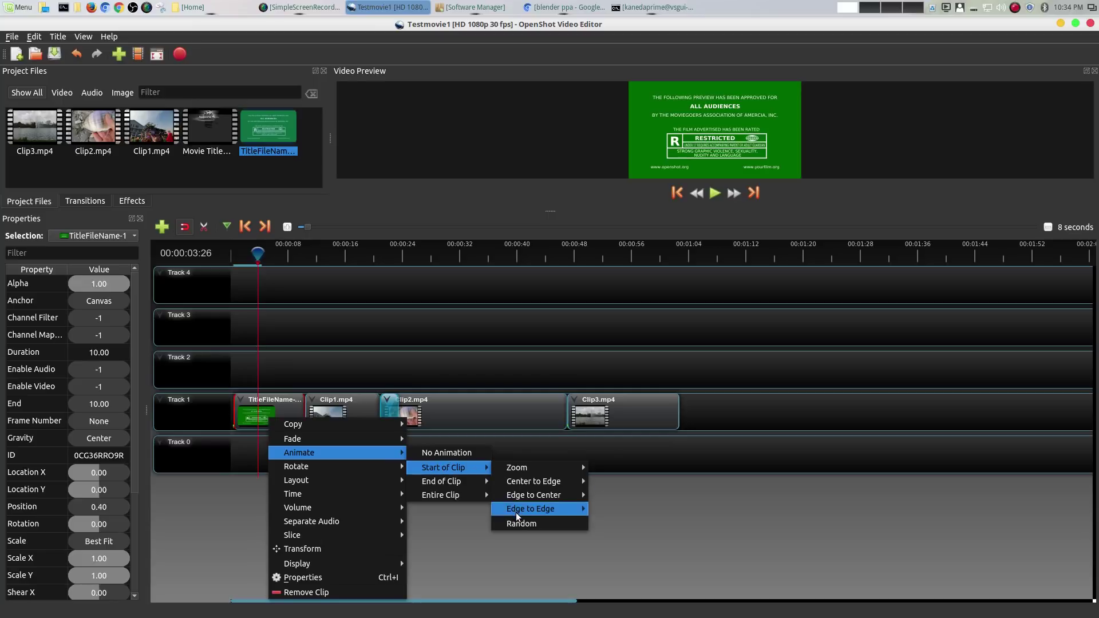
mouse_move(518, 515)
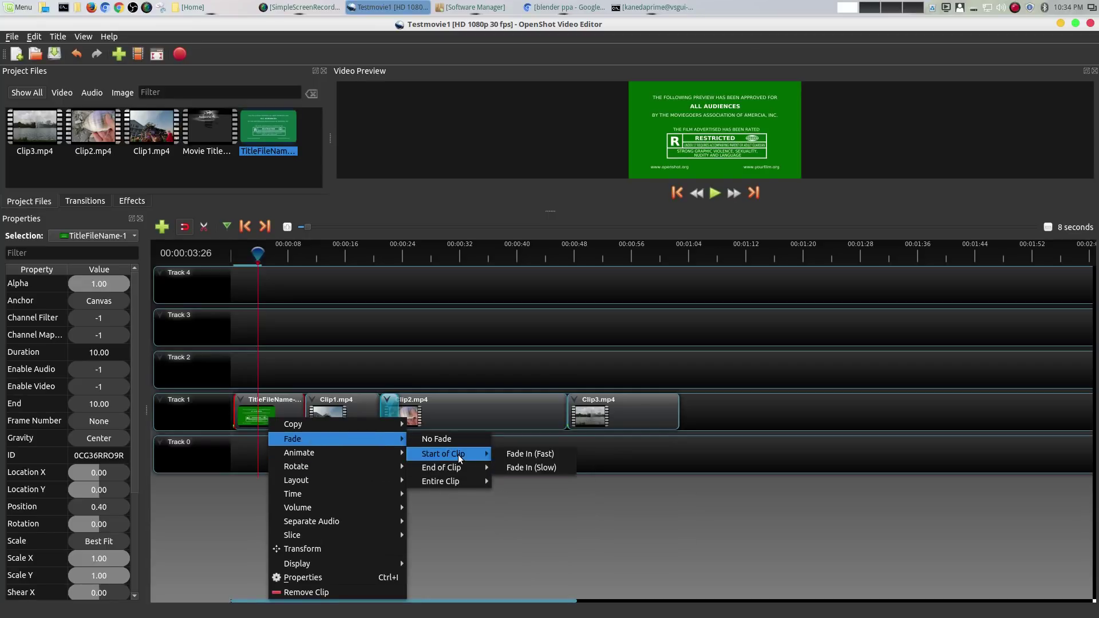
click(523, 454)
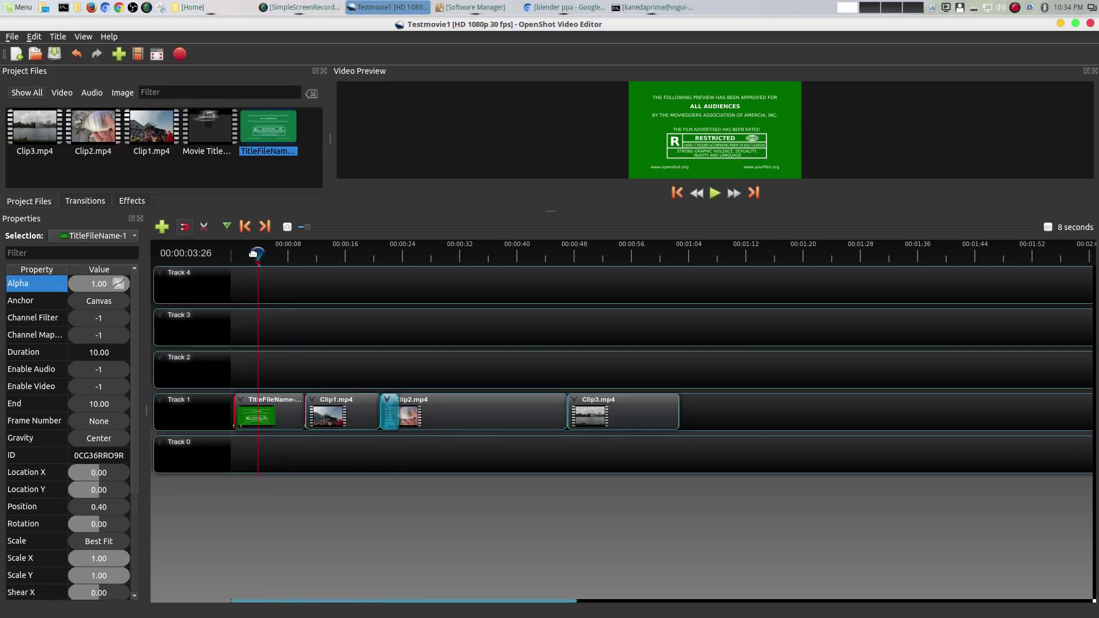
drag(257, 254, 233, 256)
key(space)
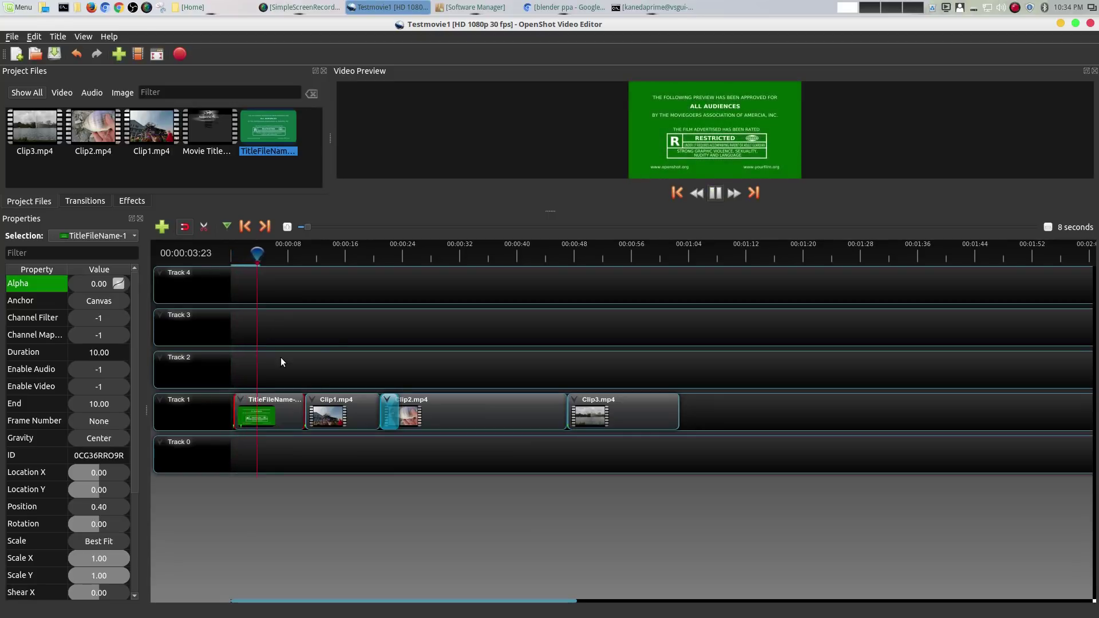
key(space)
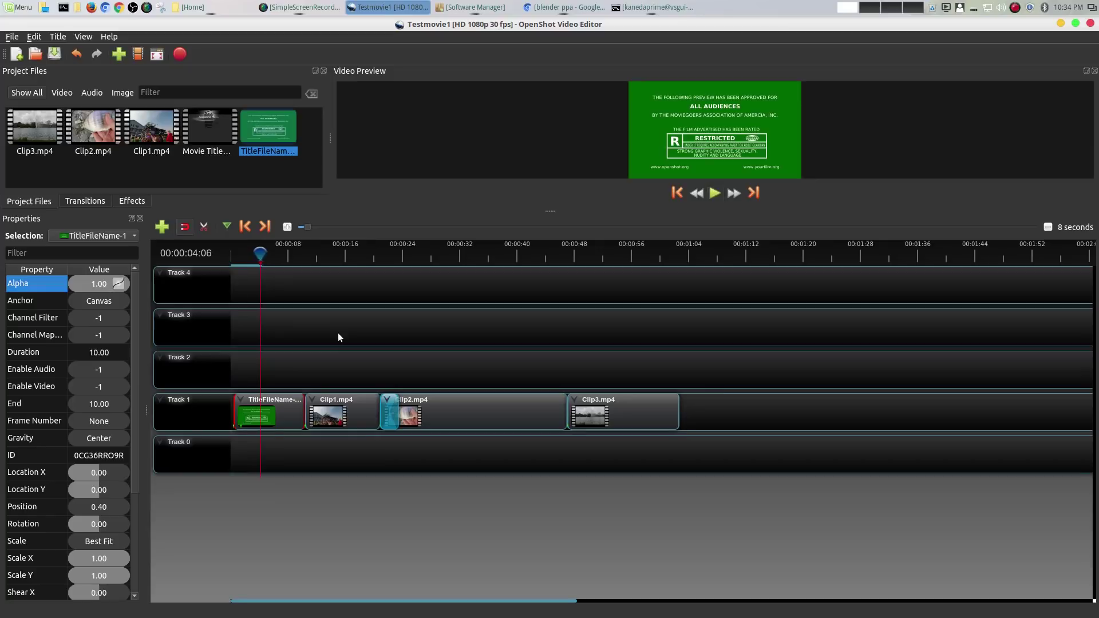
Change the title's start fade to Fade In (Slow)
right_click(250, 405)
mouse_move(280, 430)
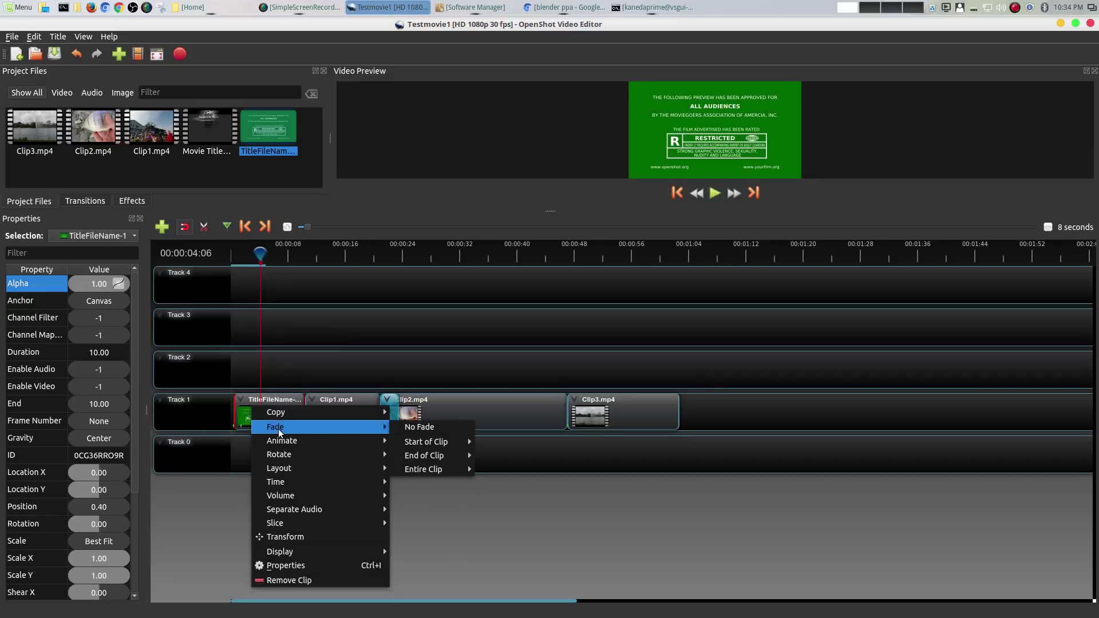
mouse_move(426, 442)
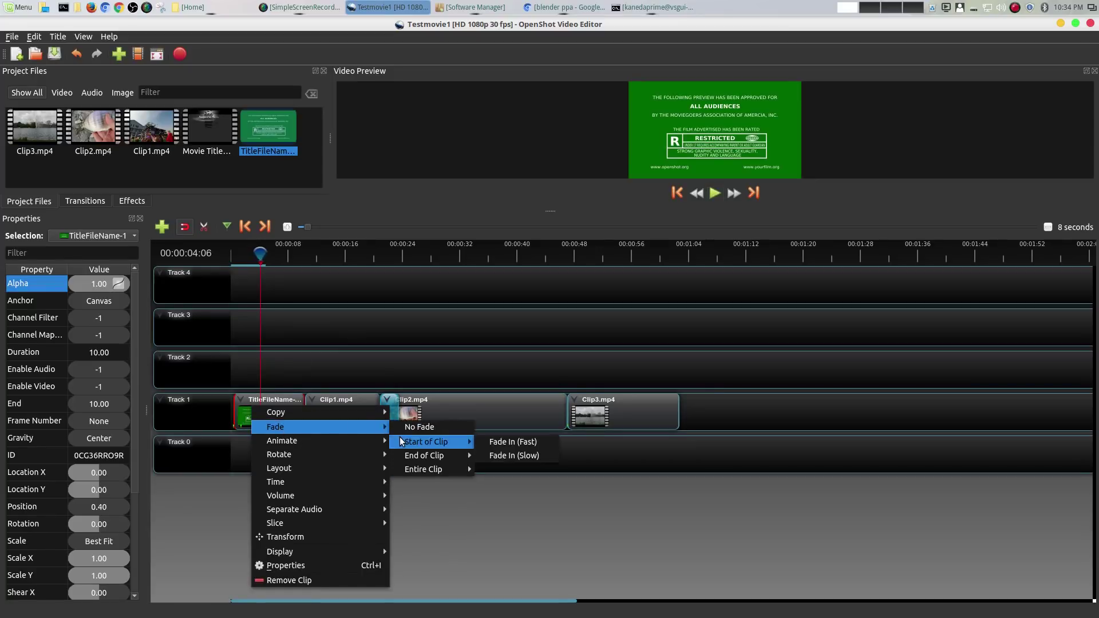
click(519, 456)
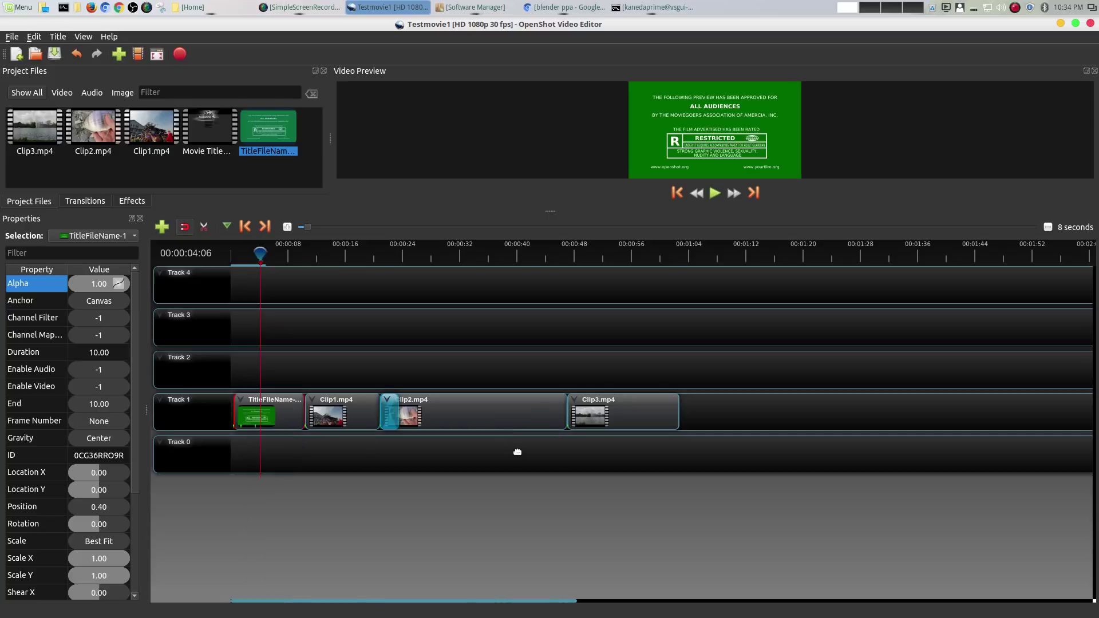
right_click(242, 425)
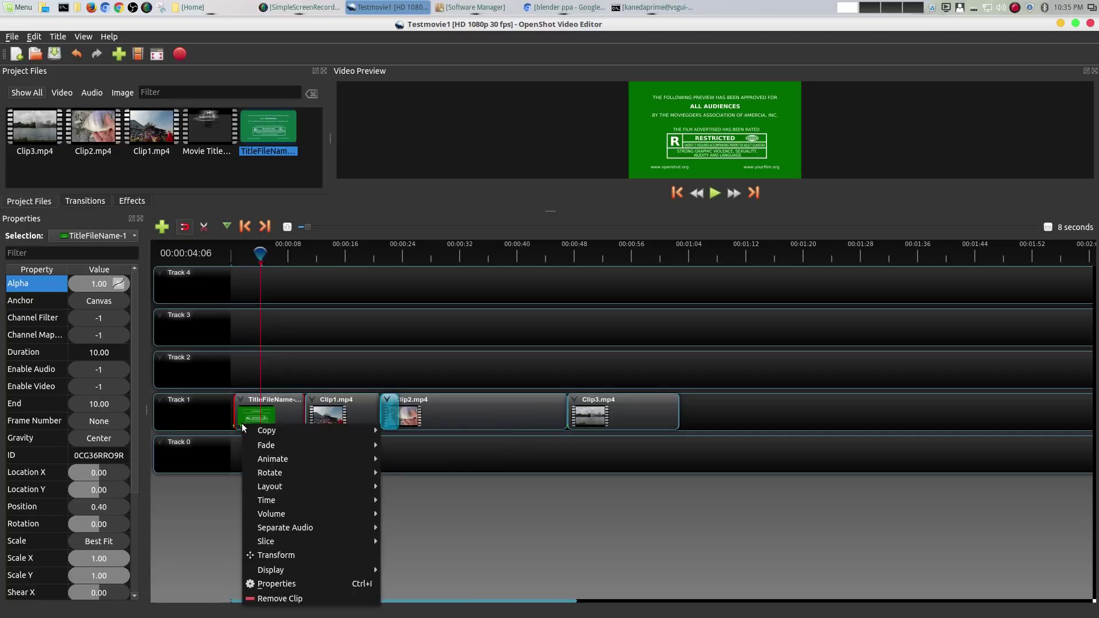
click(240, 382)
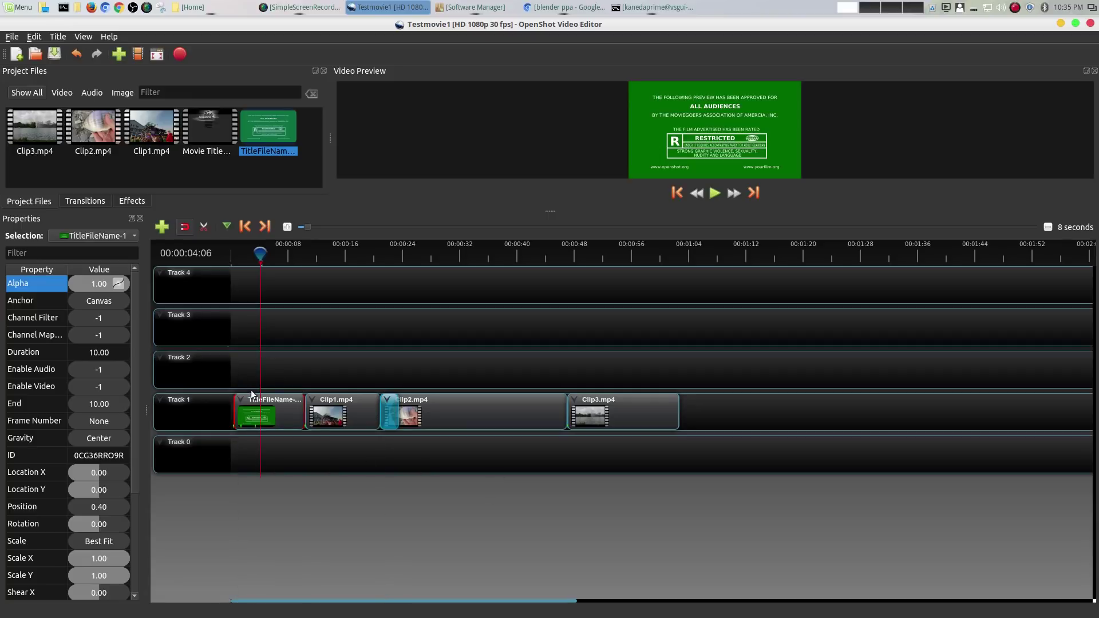
Move the title to 0 and Clip1 right after it at 10.00, then preview
drag(260, 253, 231, 257)
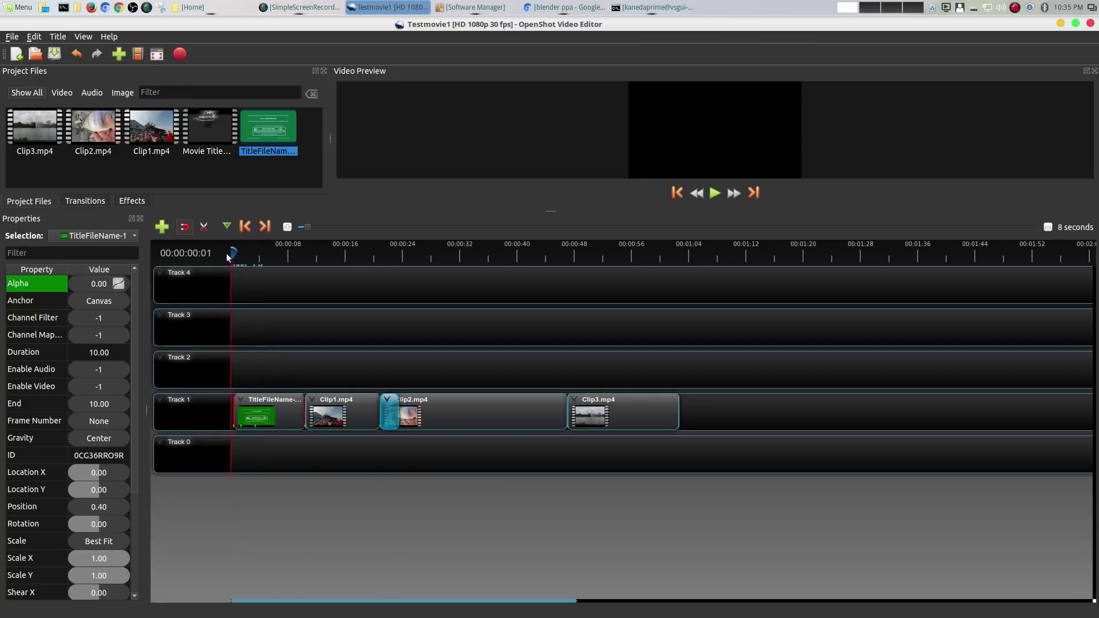
drag(297, 427, 293, 427)
drag(375, 412, 357, 412)
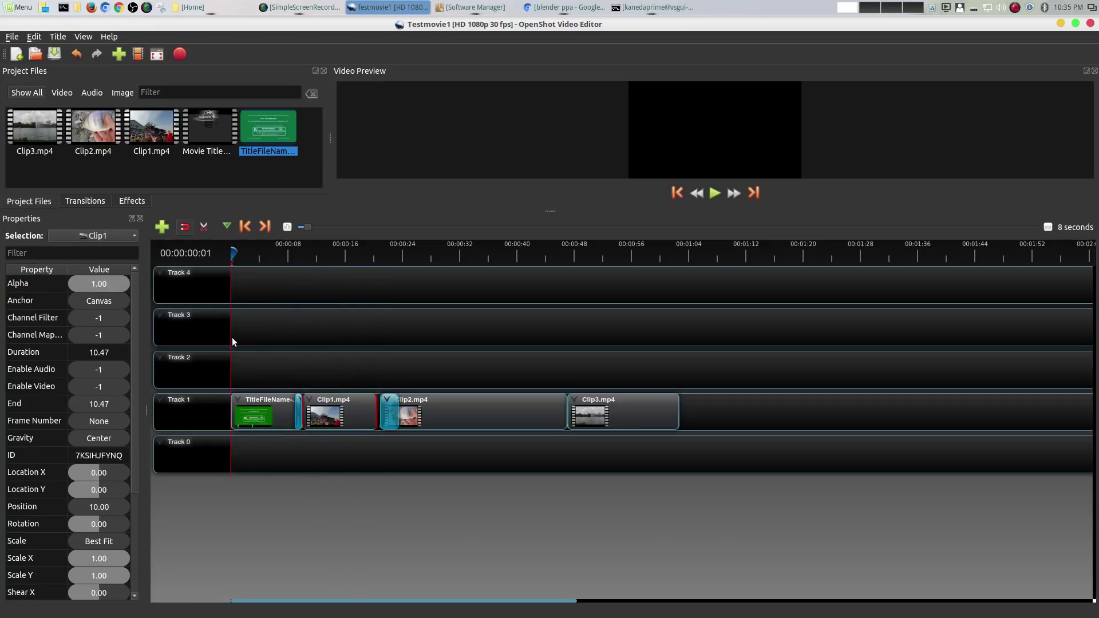
click(232, 338)
key(space)
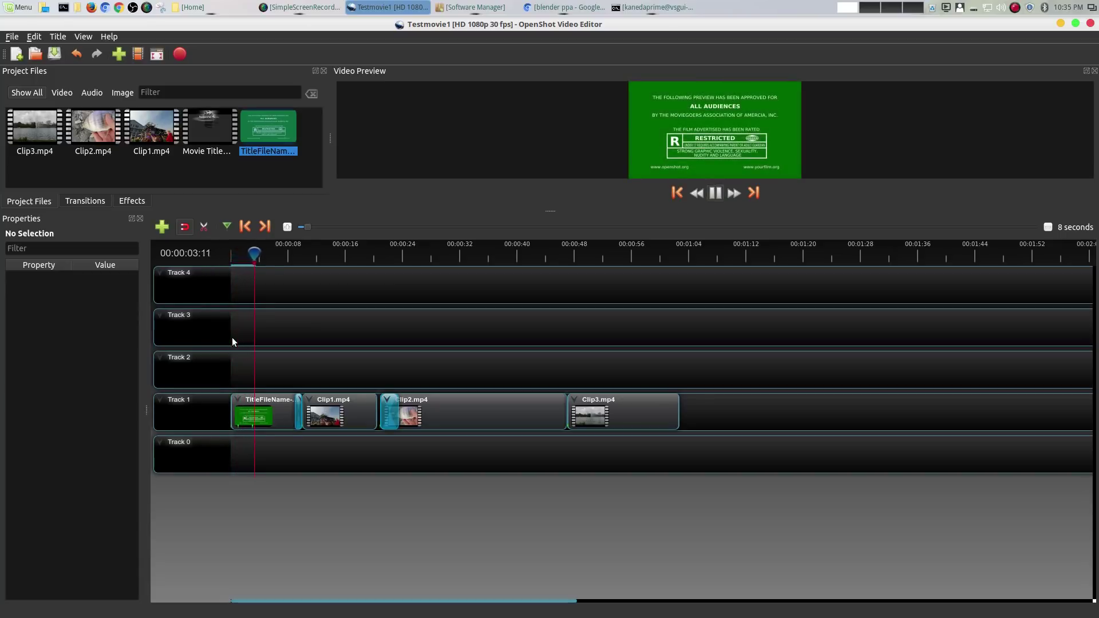
key(space)
Move the rating title up onto Track 2 and delete the Fade transition before Clip1
right_click(272, 410)
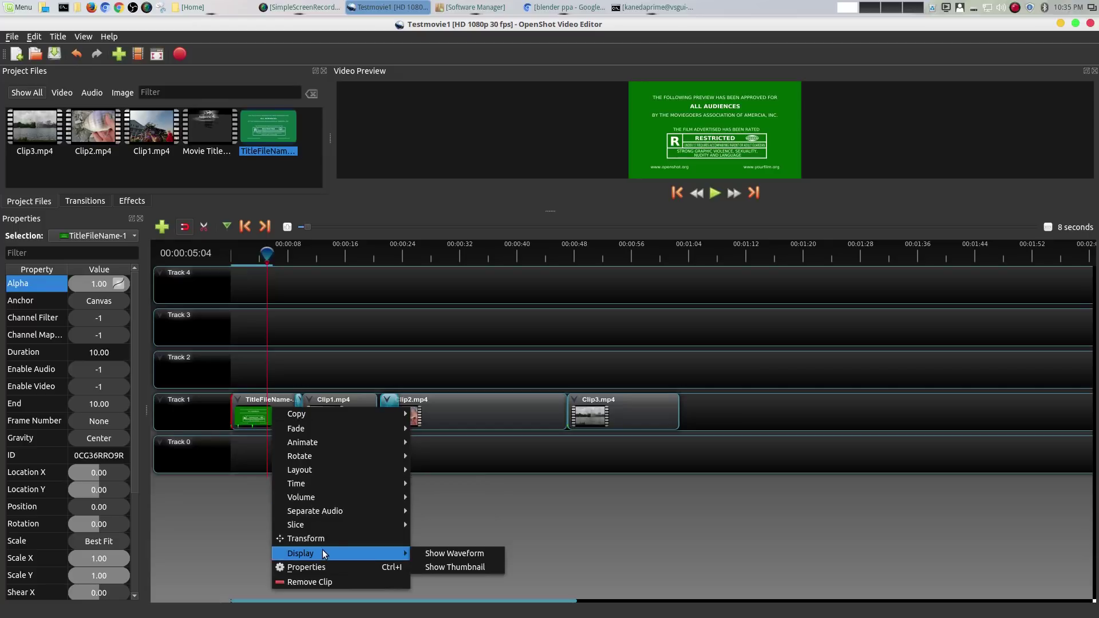
click(136, 359)
drag(136, 359, 153, 444)
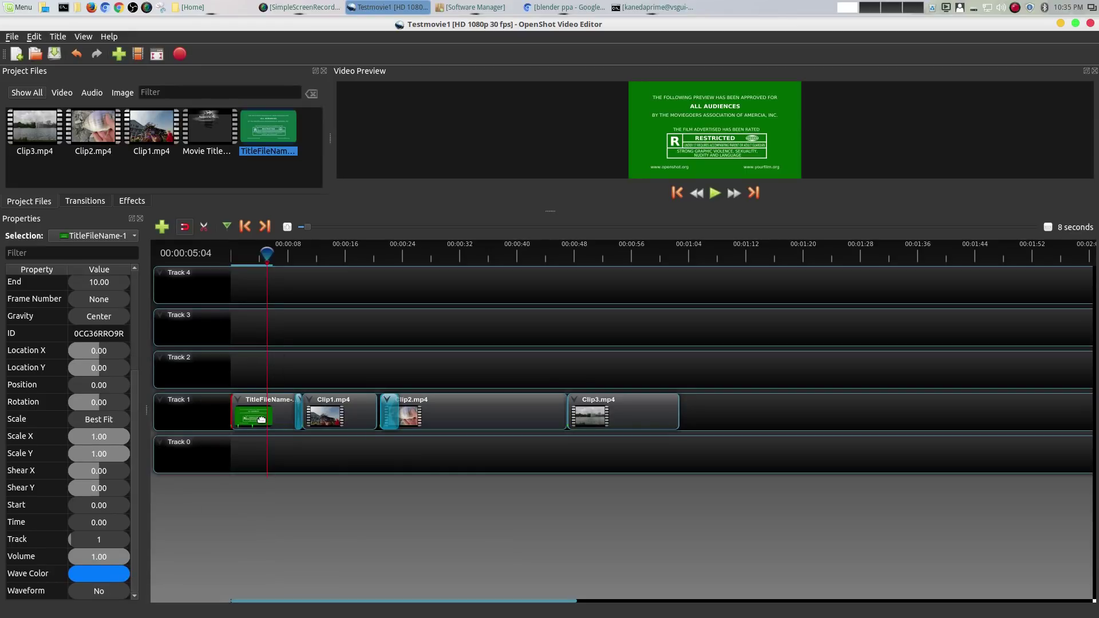
drag(270, 413, 272, 375)
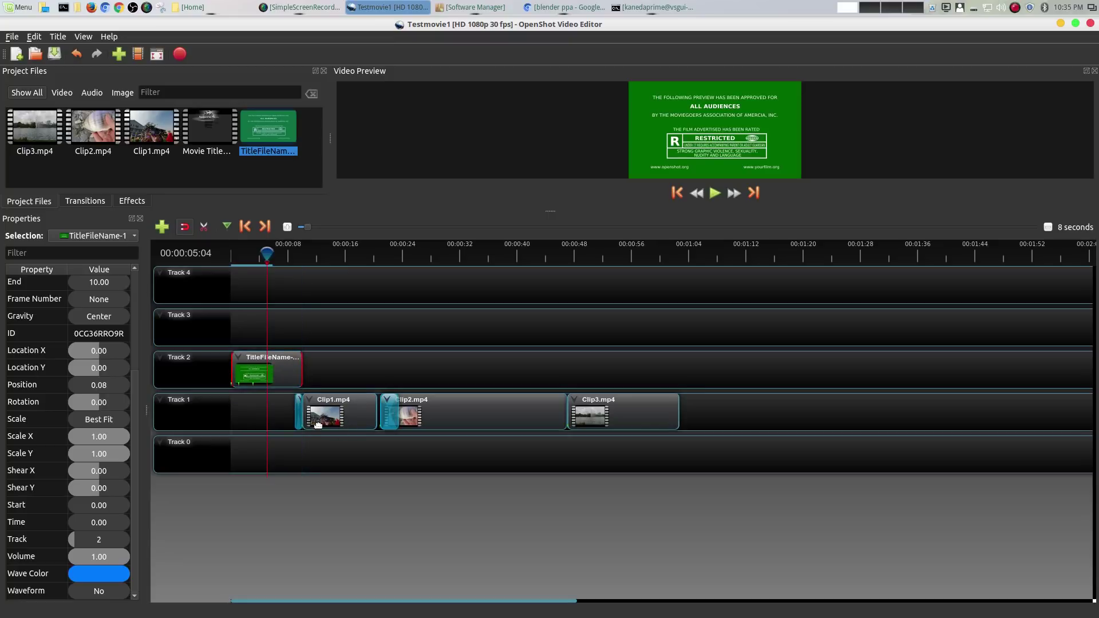
click(299, 408)
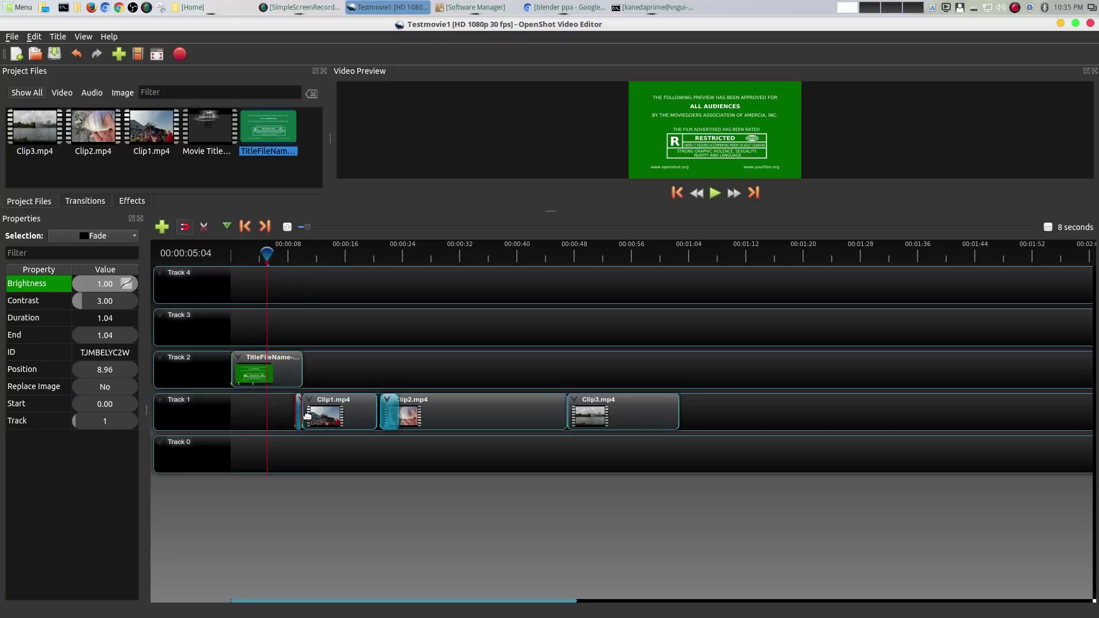
key(Delete)
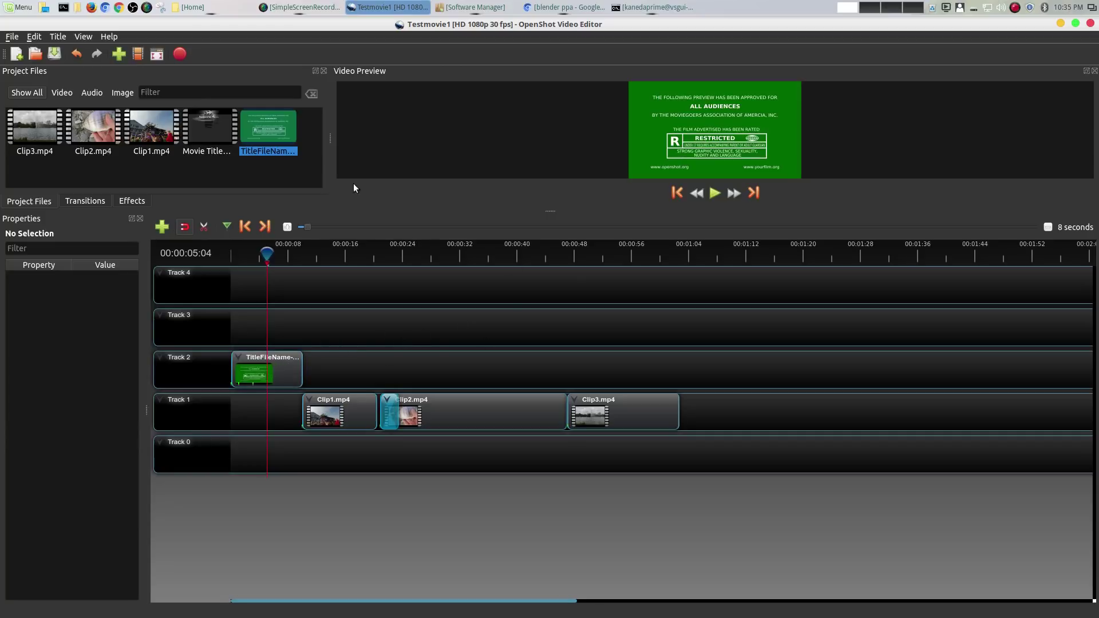
click(56, 36)
click(61, 47)
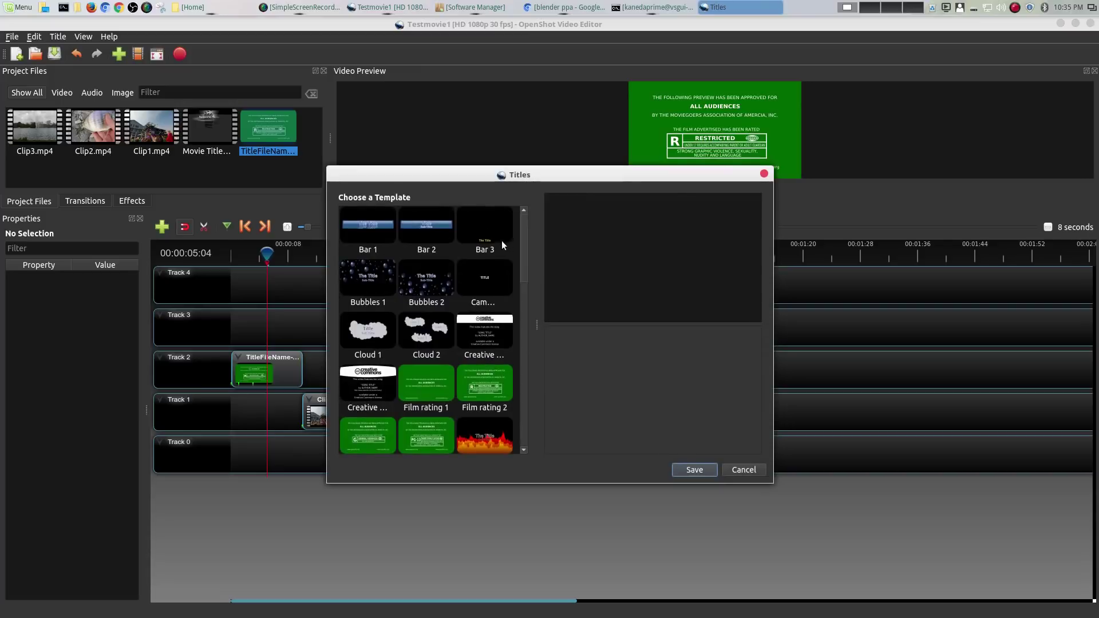
click(498, 242)
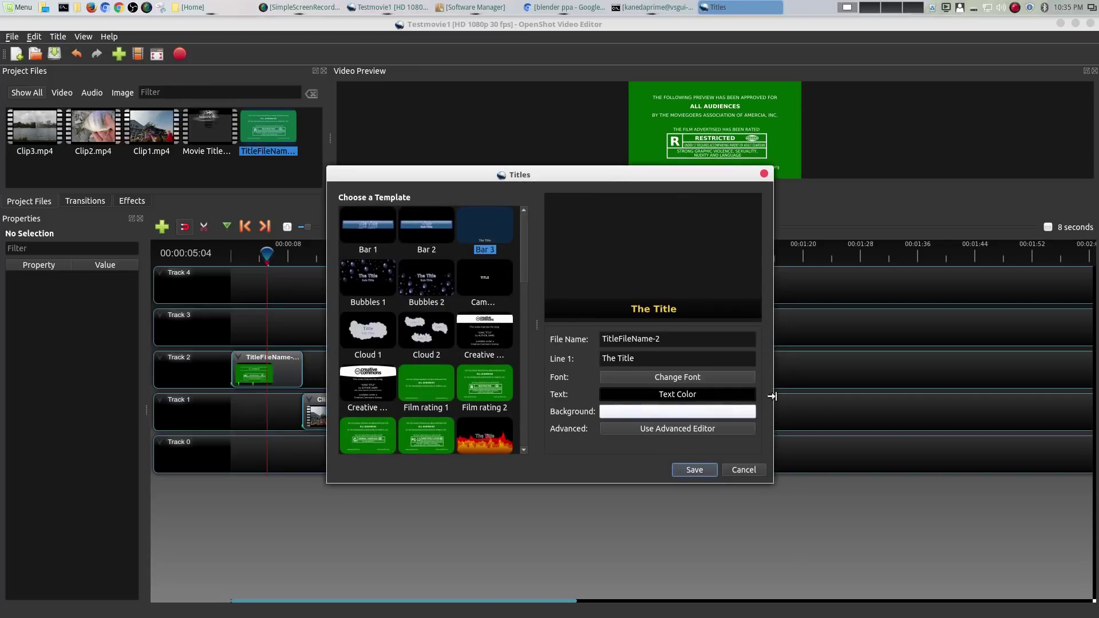
click(726, 377)
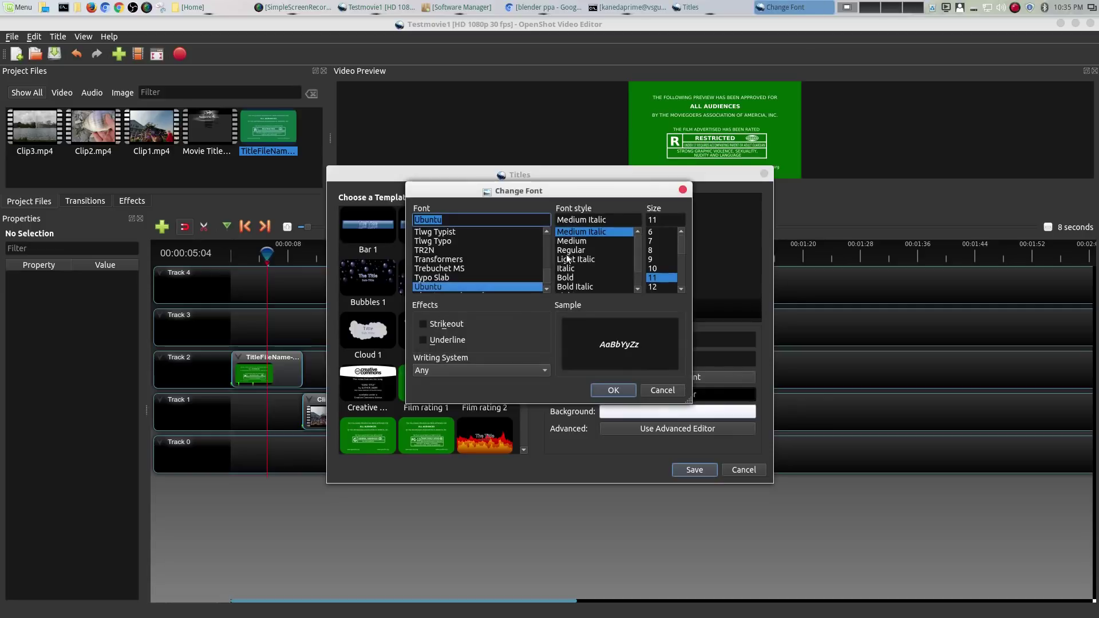
scroll(578, 255, down, 1)
scroll(597, 267, up, 1)
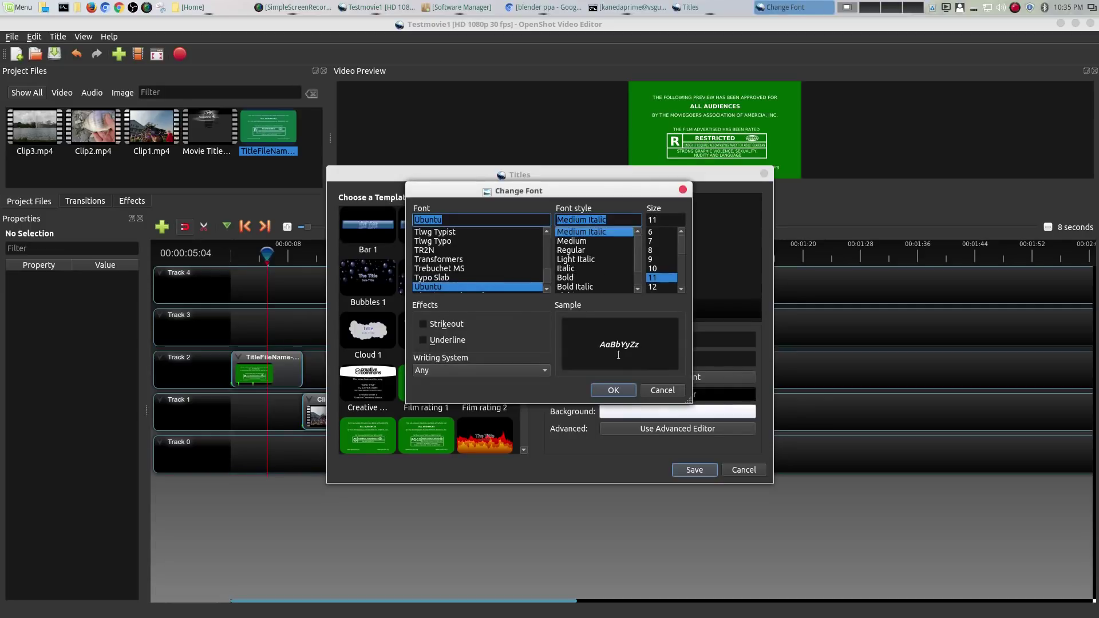
click(668, 393)
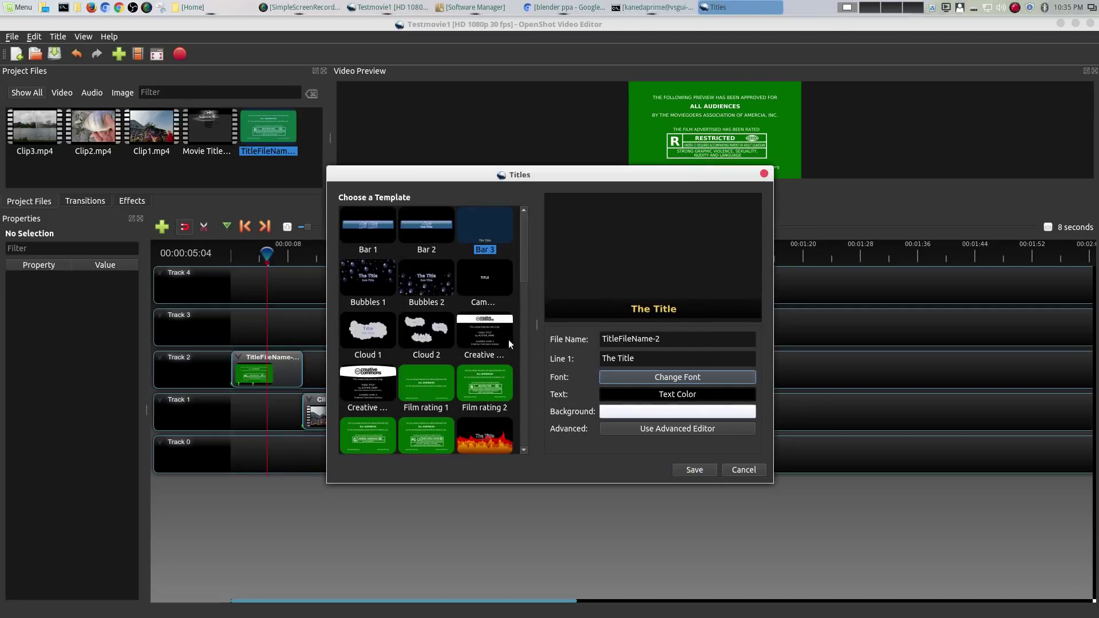
mouse_move(524, 232)
mouse_down()
mouse_move(540, 404)
mouse_move(541, 226)
mouse_up()
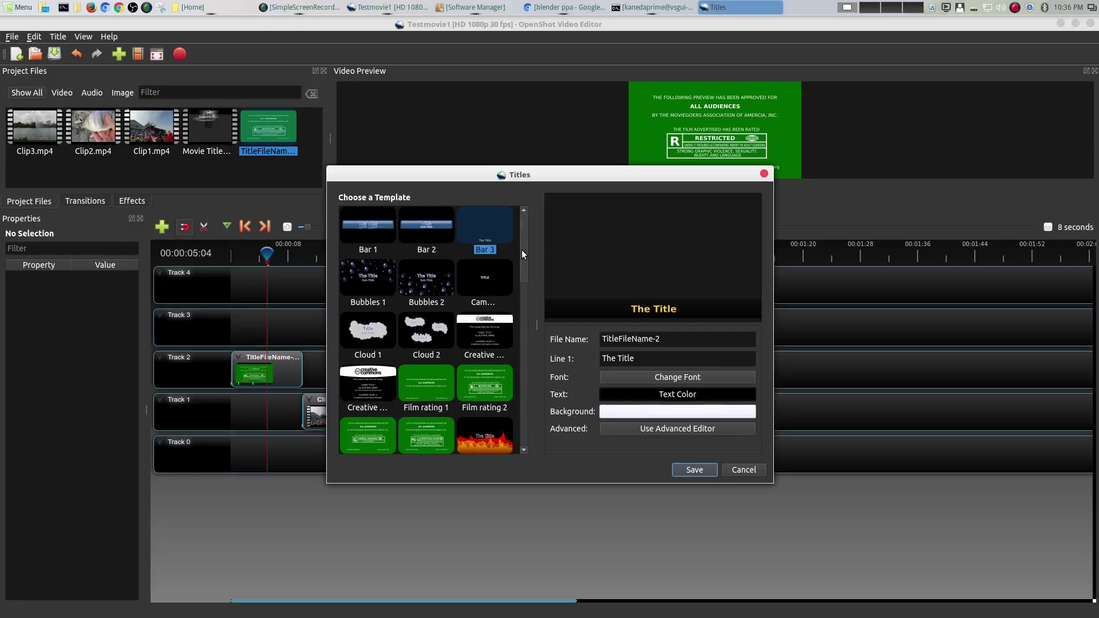
mouse_move(521, 249)
mouse_down()
mouse_move(528, 325)
mouse_move(516, 427)
mouse_move(539, 241)
mouse_up()
drag(519, 242, 527, 212)
click(743, 470)
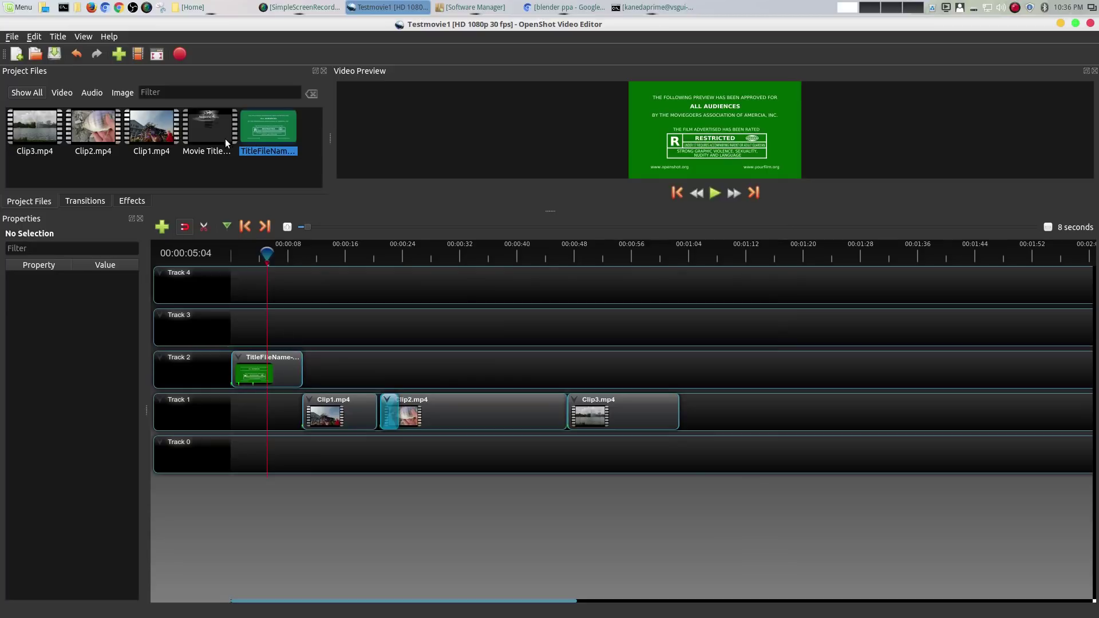
Delete the rating title clip from Track 2
click(276, 380)
key(Delete)
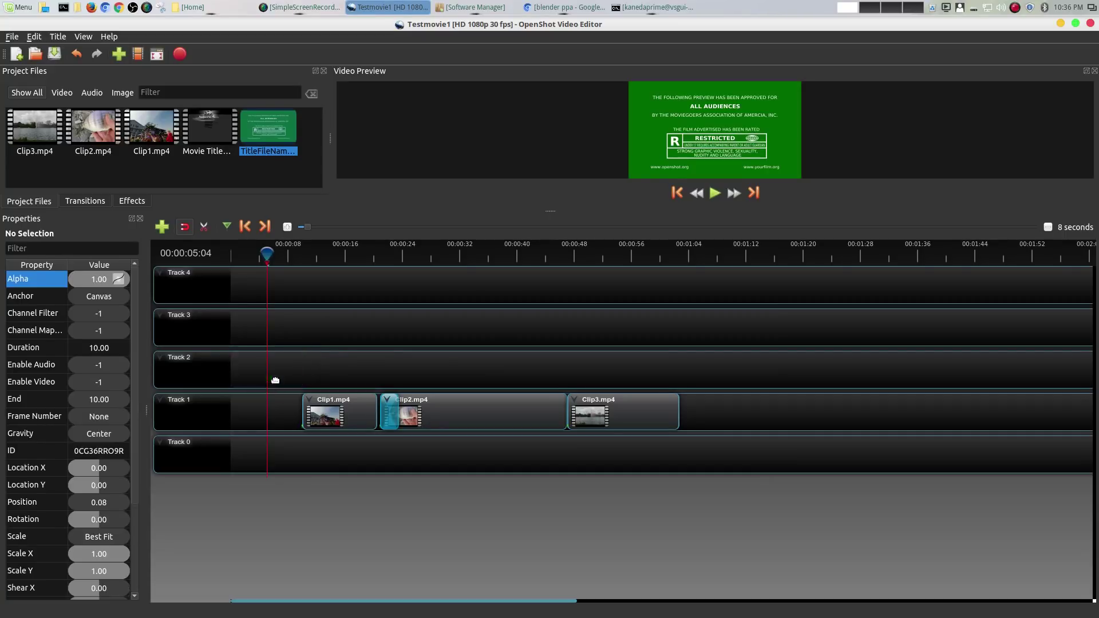
click(468, 410)
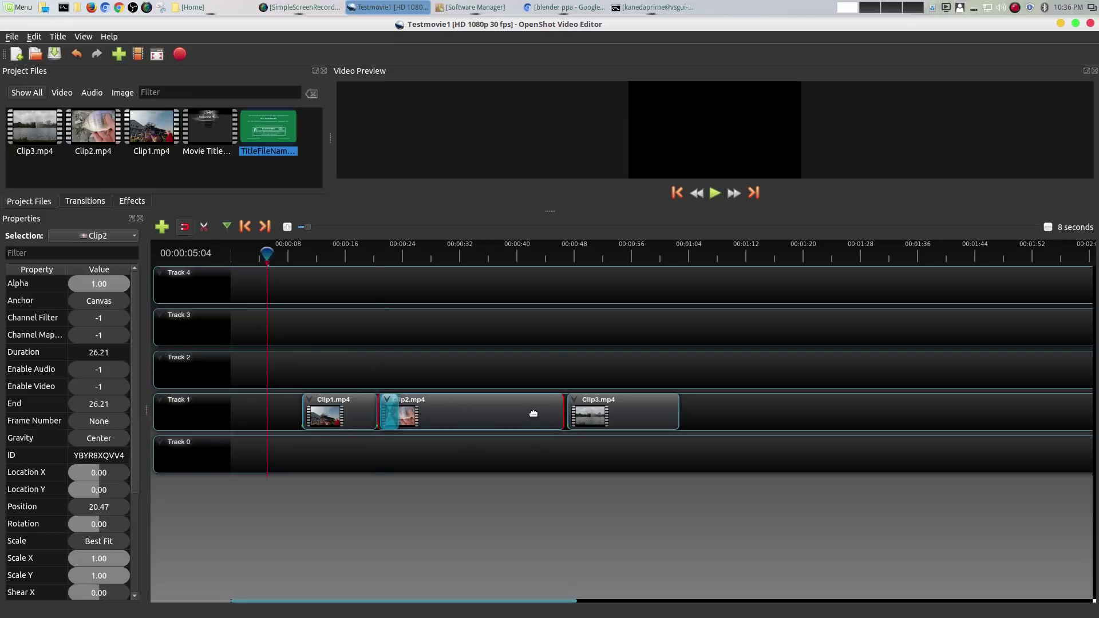
click(625, 406)
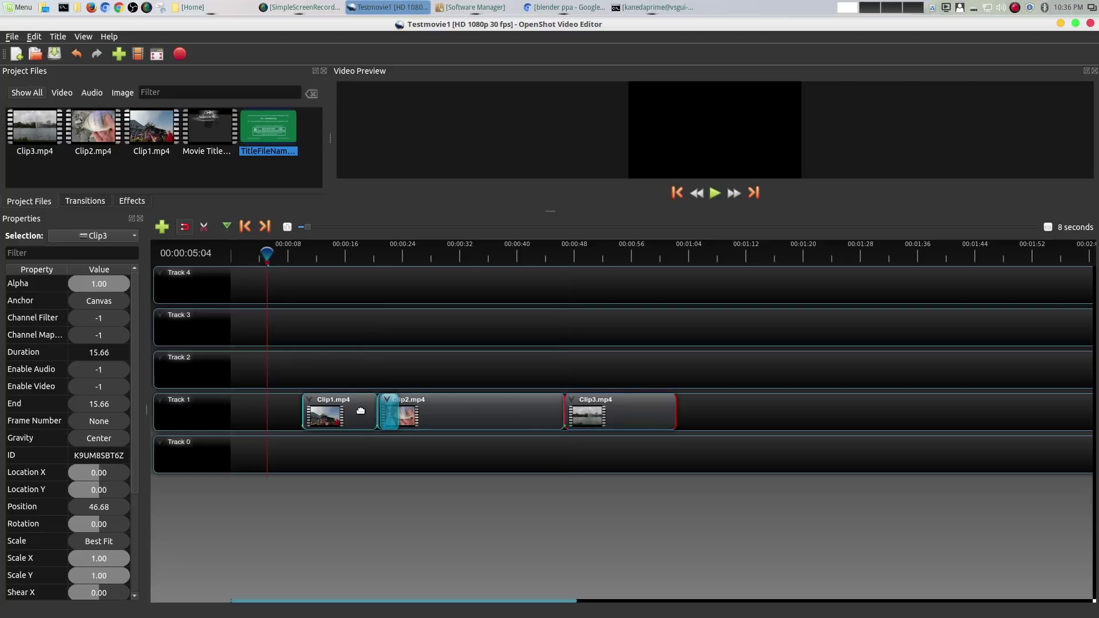
Slide Clip1 to 0, then Clip2, the transition and Clip3 left to close the gaps
drag(361, 411, 310, 411)
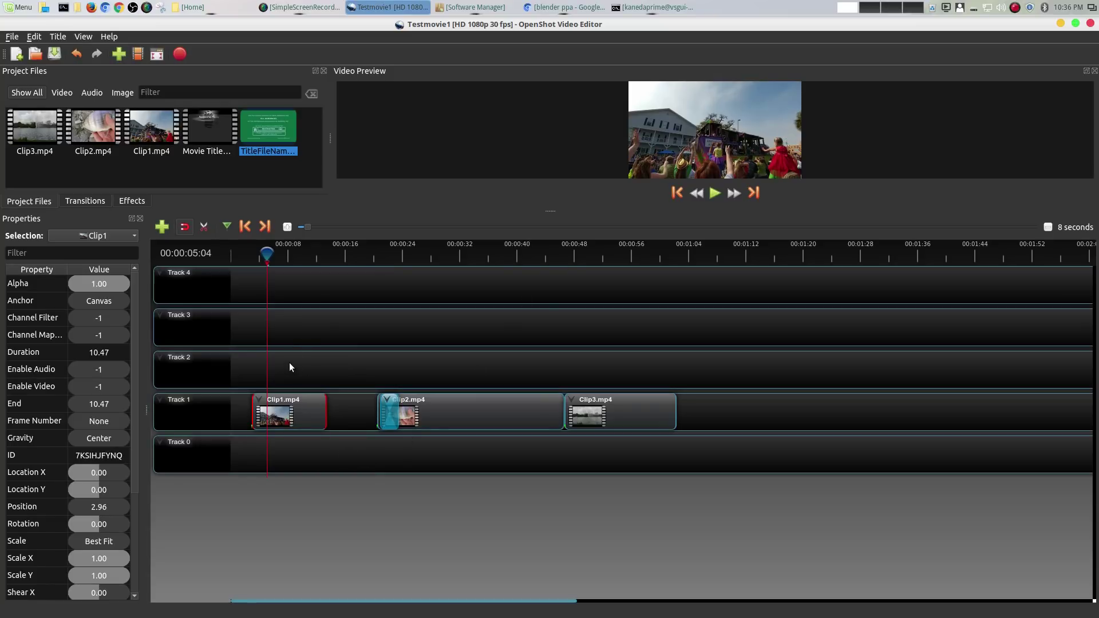
drag(294, 407, 273, 408)
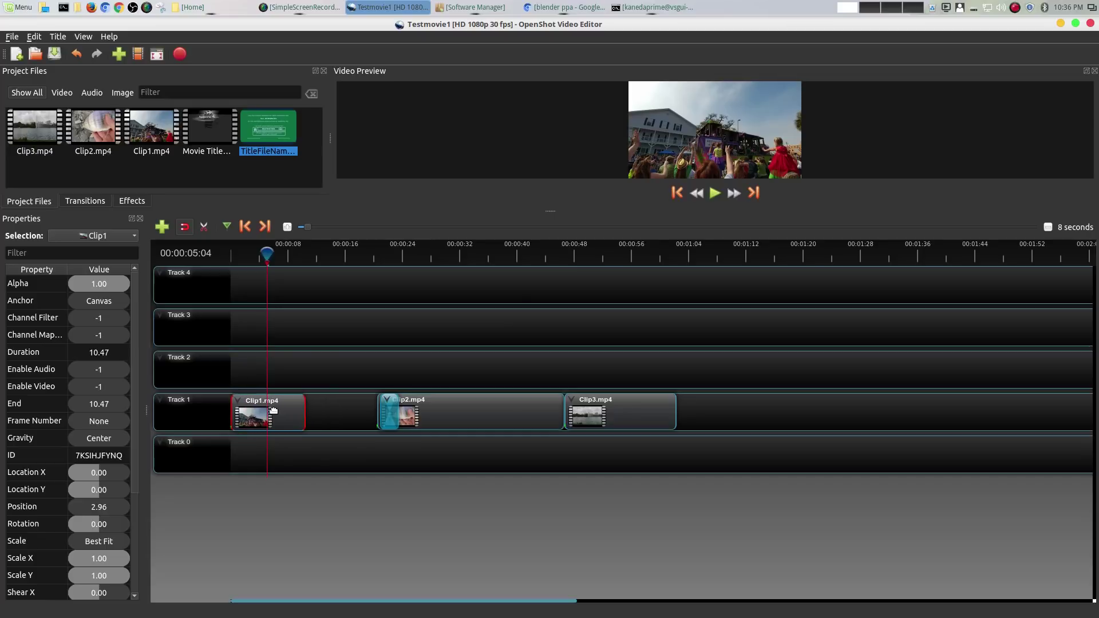
drag(529, 412, 457, 411)
drag(387, 421, 314, 418)
drag(670, 402, 599, 405)
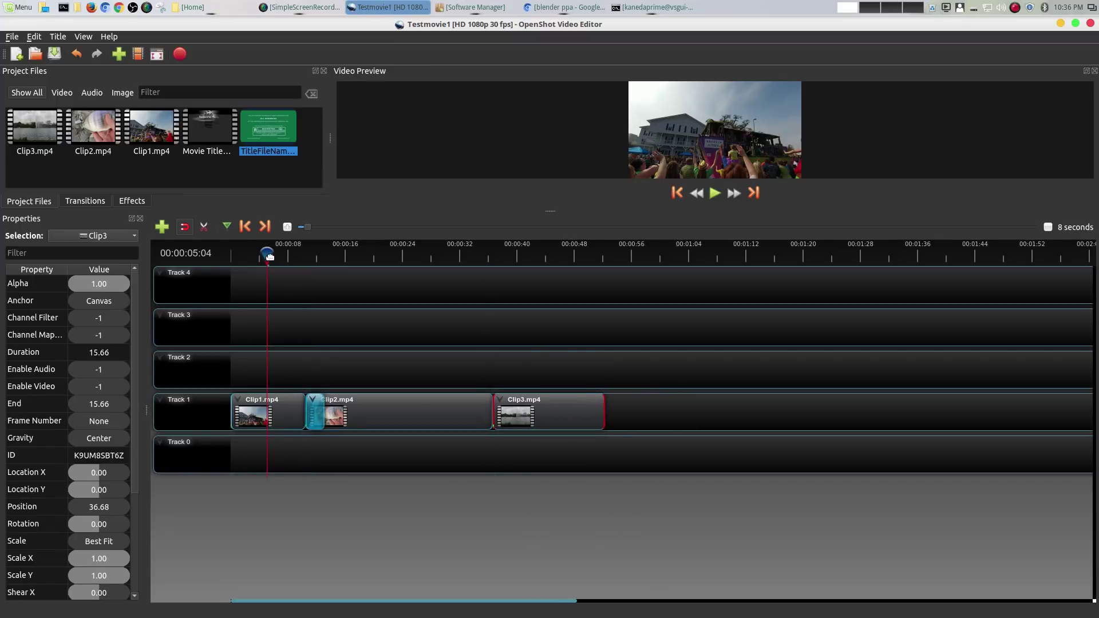
drag(270, 257, 234, 256)
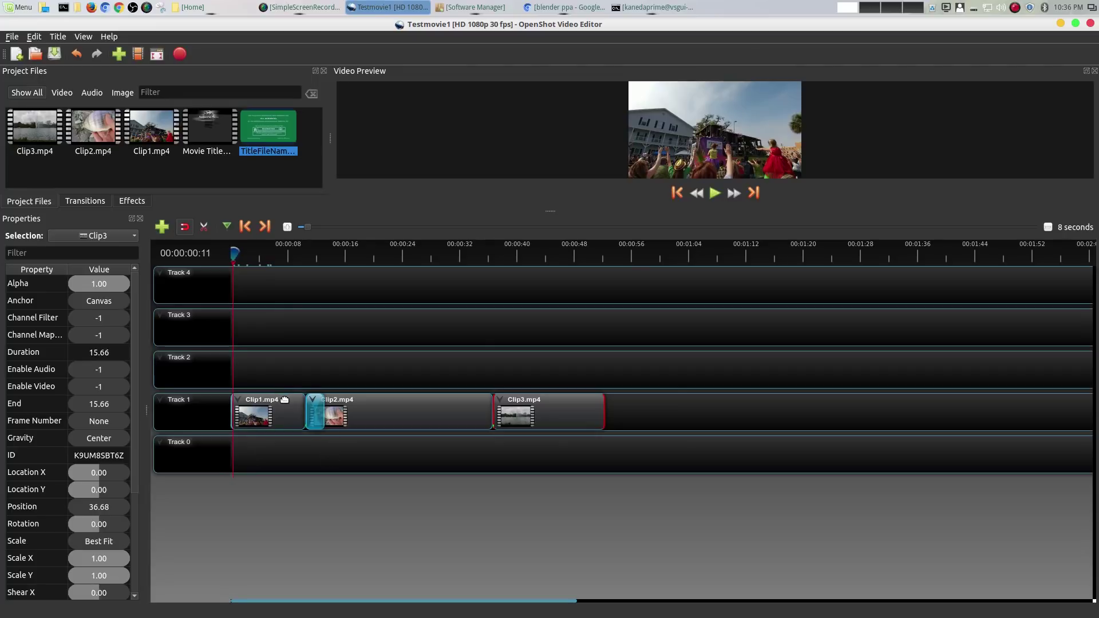
Drop Clip3.mp4 onto Track 2 at 0:00 and preview from the start
click(46, 129)
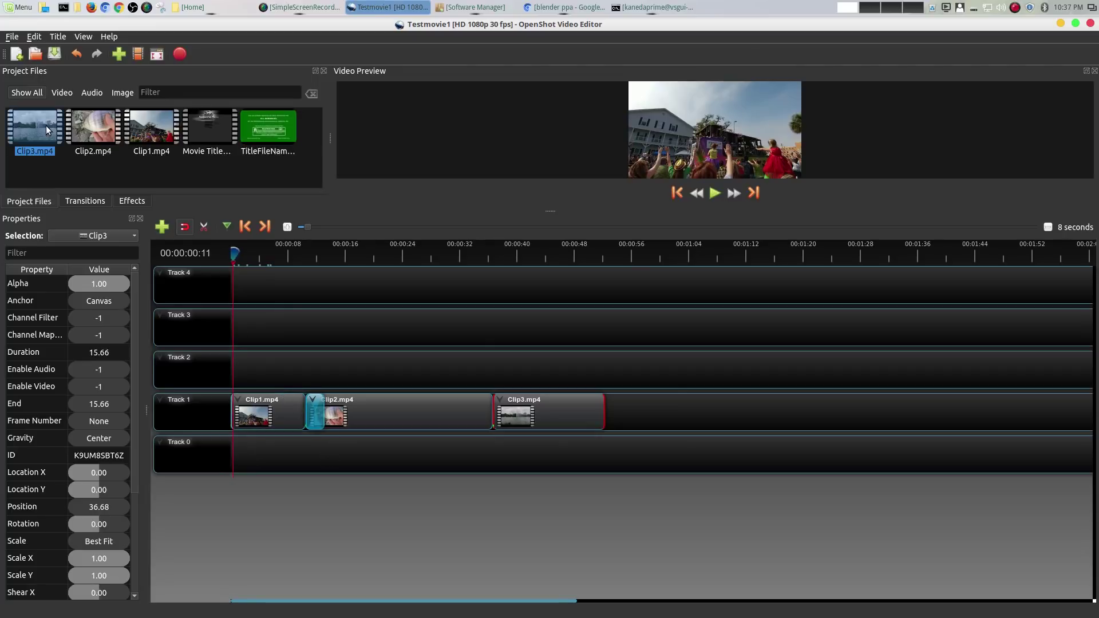
drag(122, 174, 241, 369)
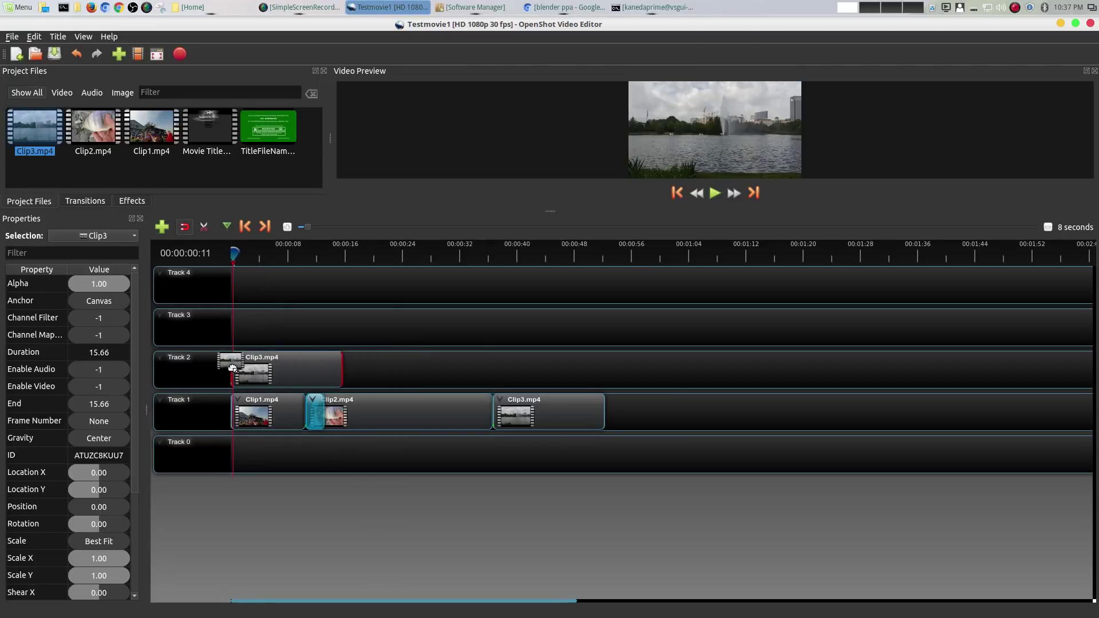
drag(233, 257, 221, 256)
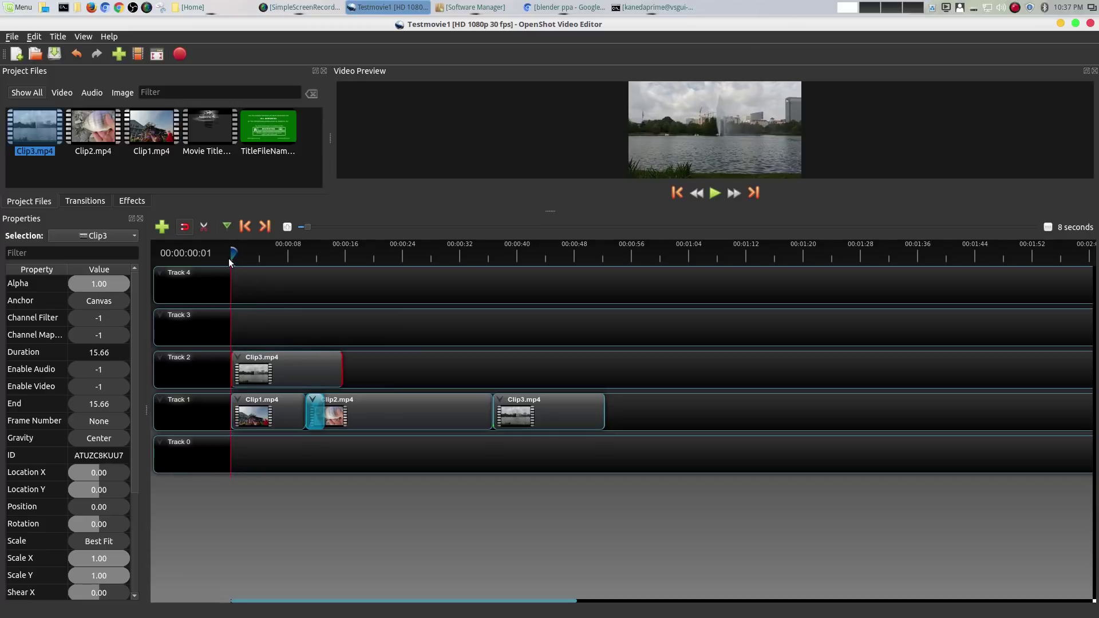
key(space)
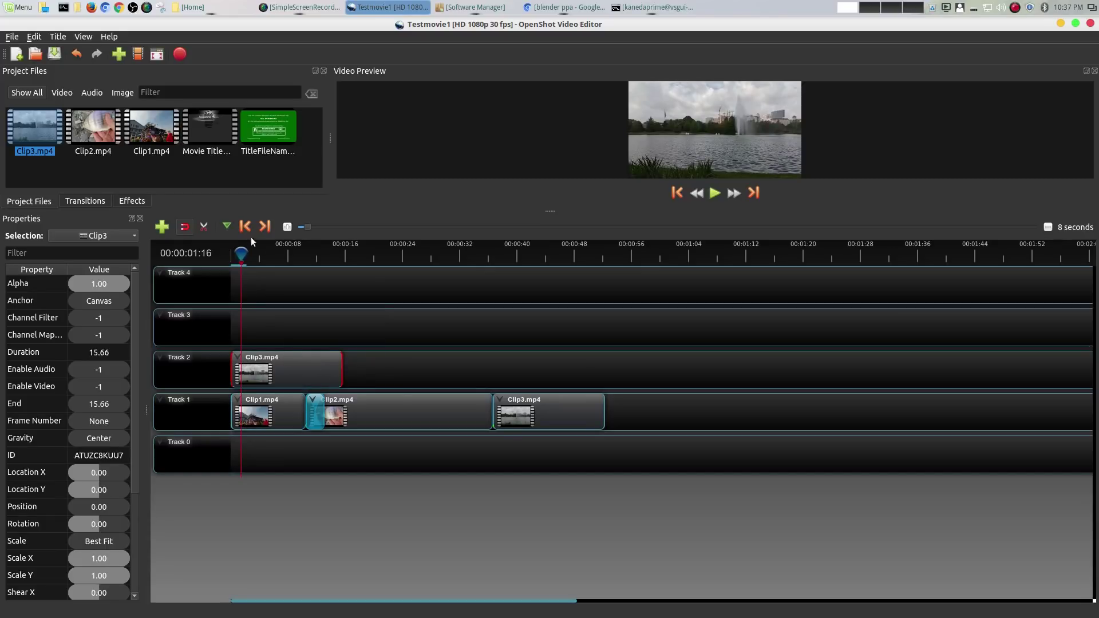
click(16, 38)
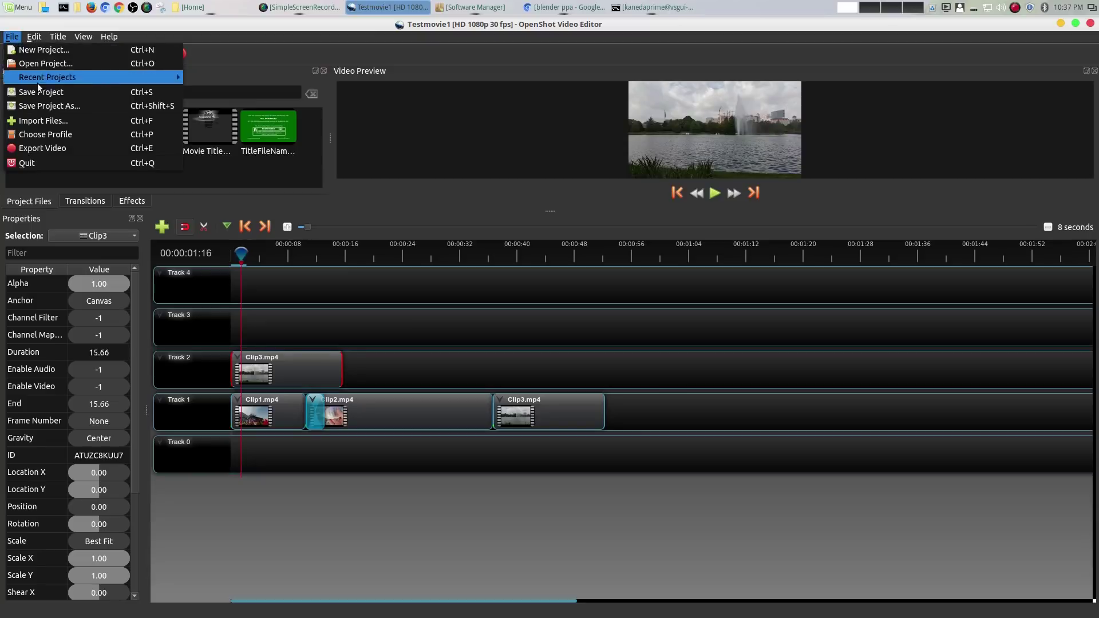
key(Escape)
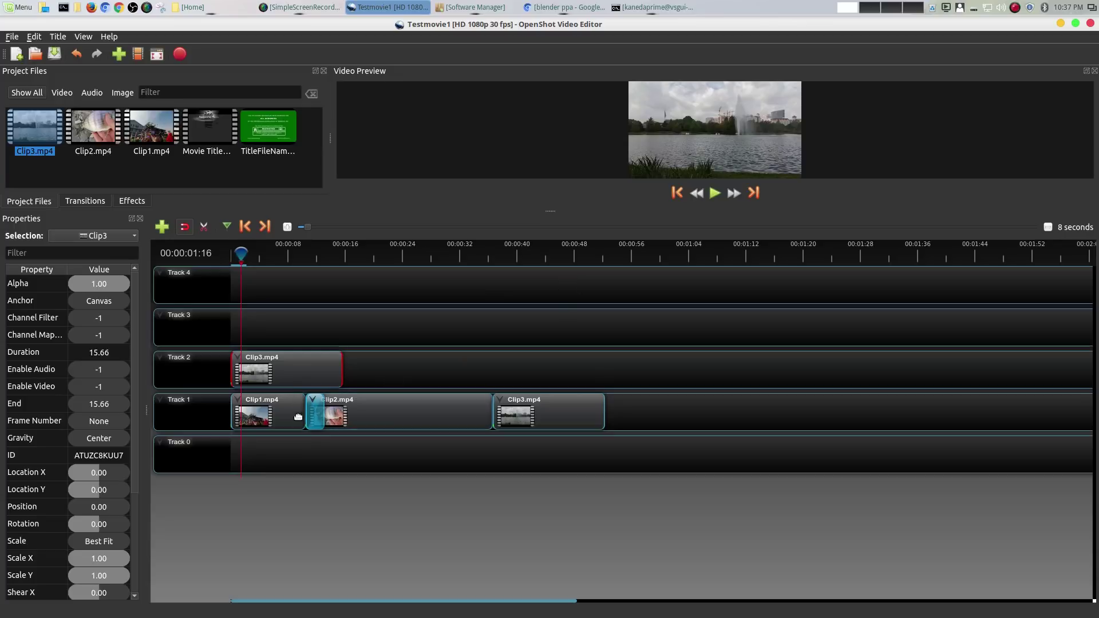
Scale the Track 2 Clip3 overlay to 0.43×0.47 and move it top-right to 0.26/-0.22
right_click(306, 375)
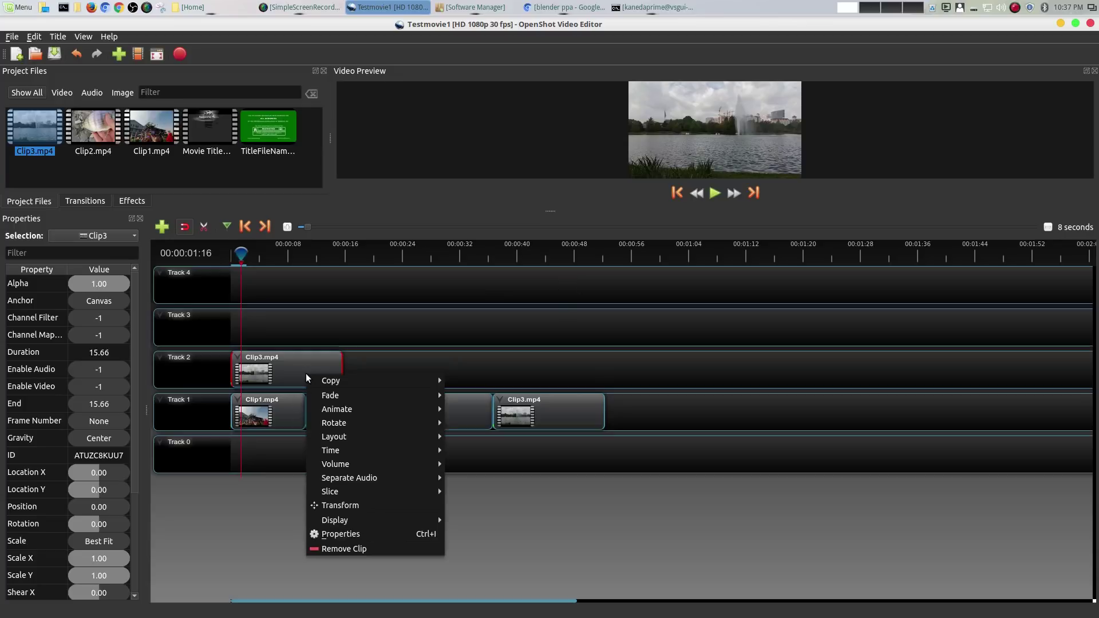
click(385, 506)
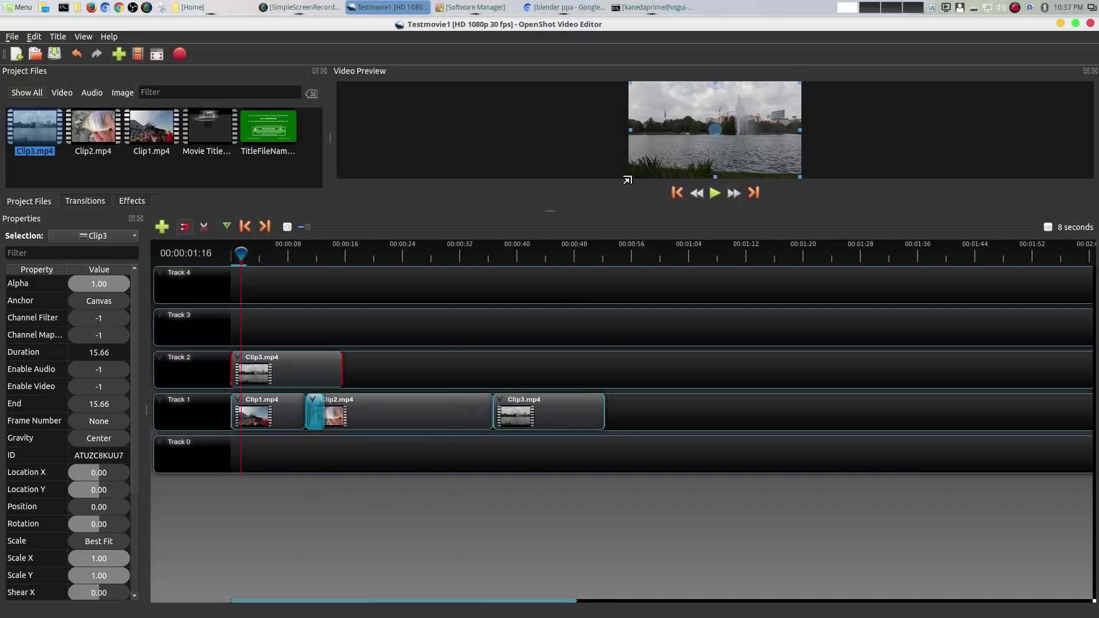
drag(627, 180, 667, 160)
drag(712, 130, 742, 114)
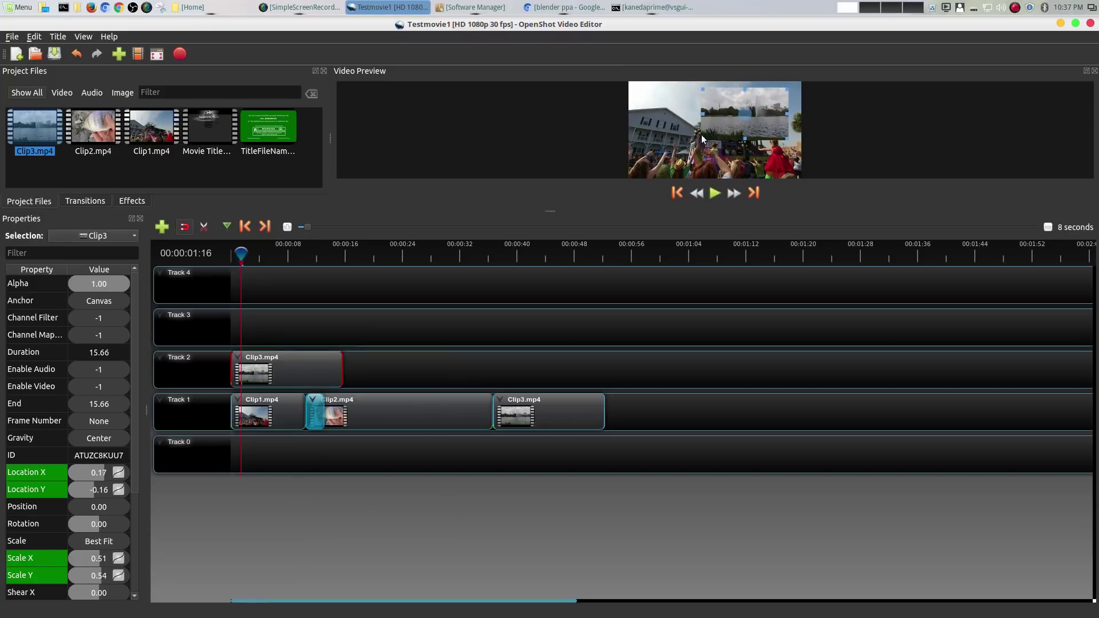
drag(703, 140, 759, 110)
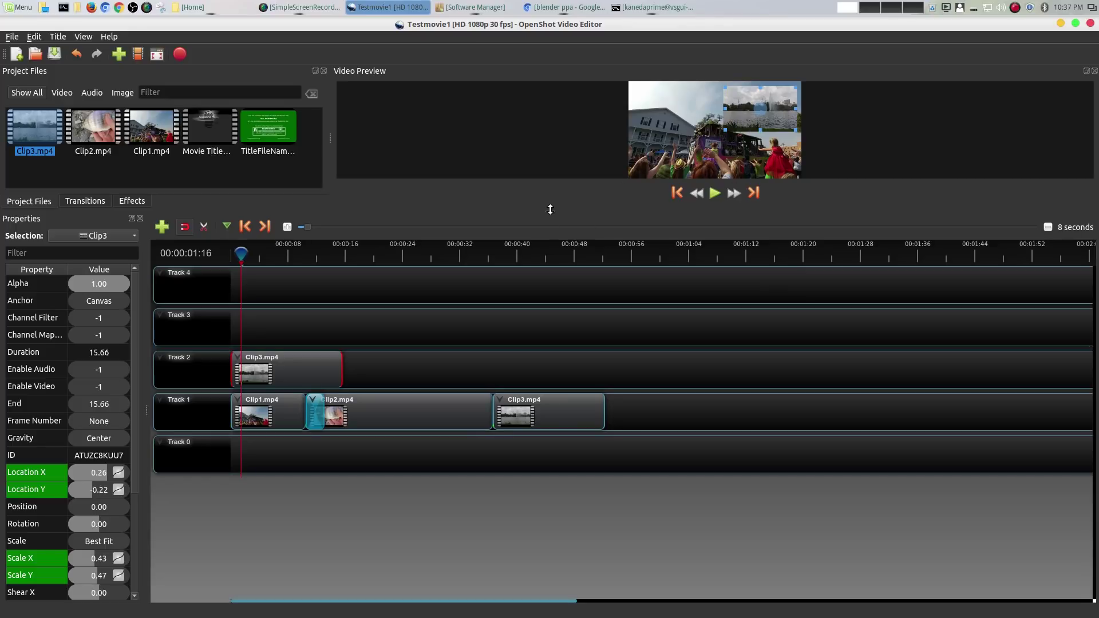
drag(550, 209, 549, 330)
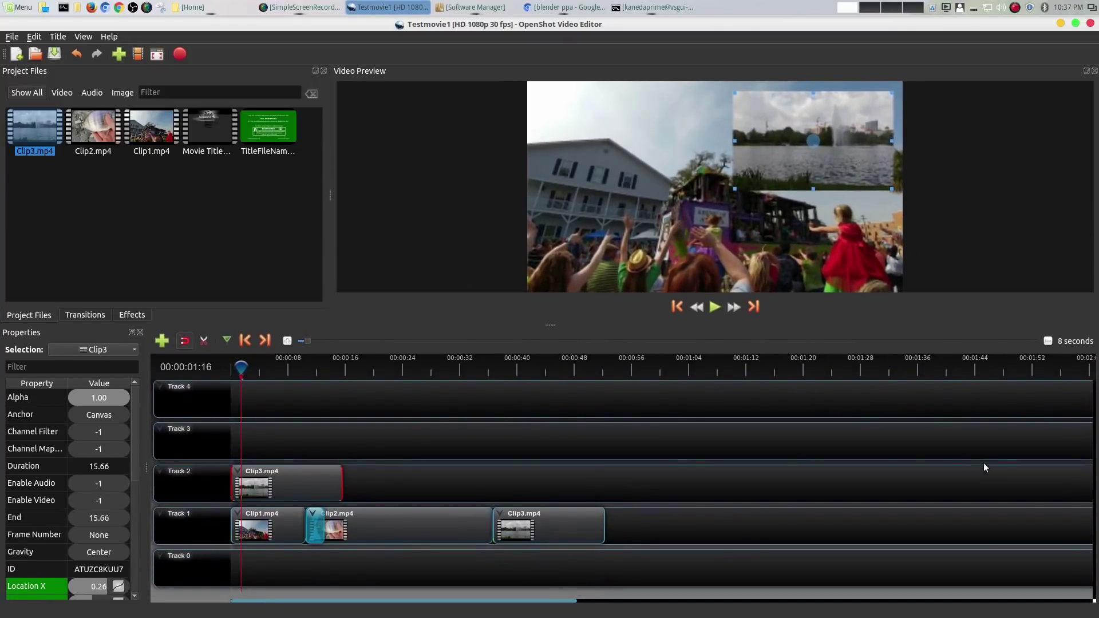
Save the project and play back the picture-in-picture from the start
click(12, 36)
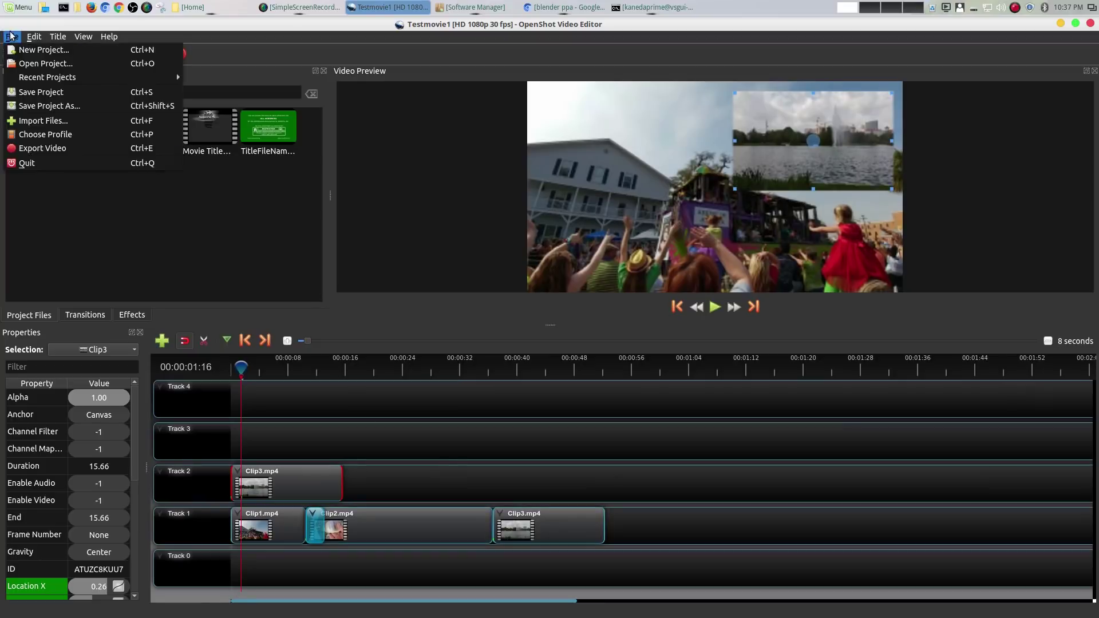
click(38, 95)
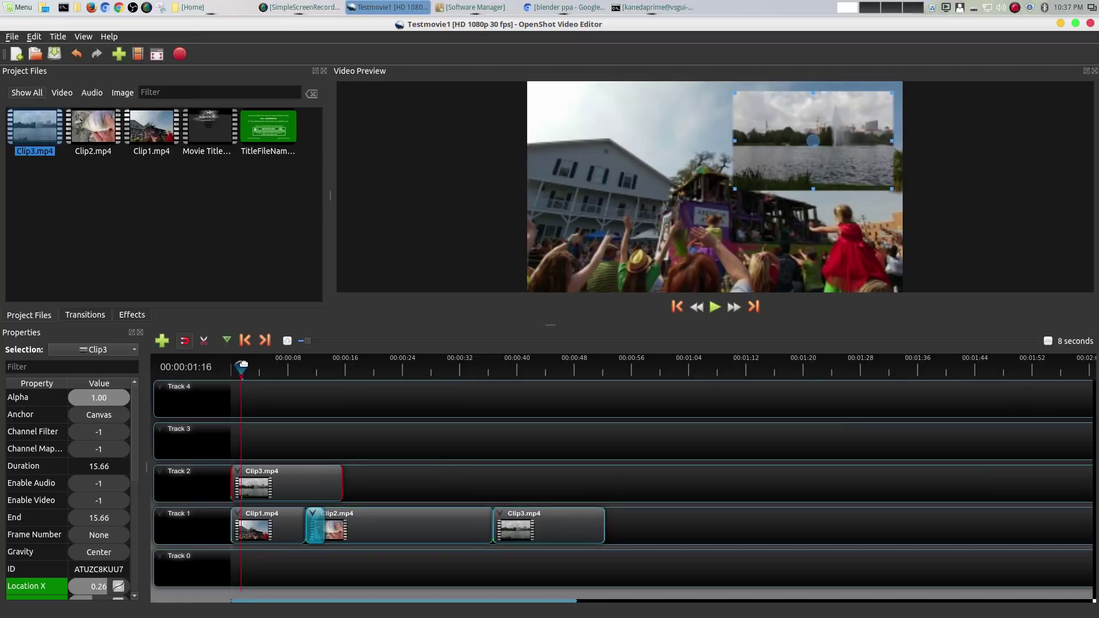
drag(240, 368, 225, 369)
key(space)
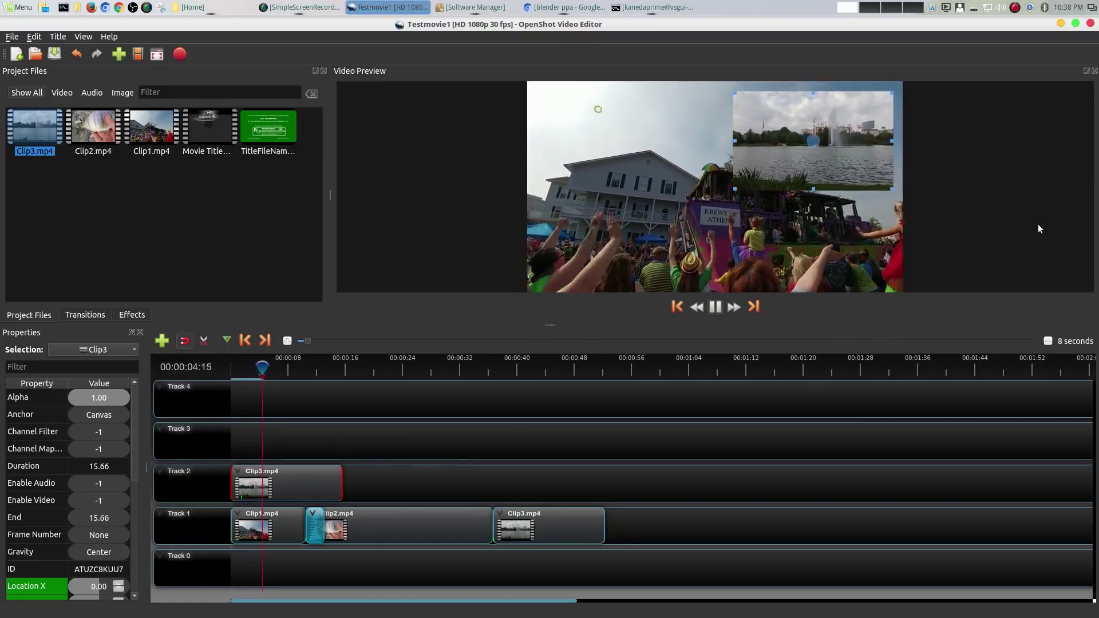
click(716, 307)
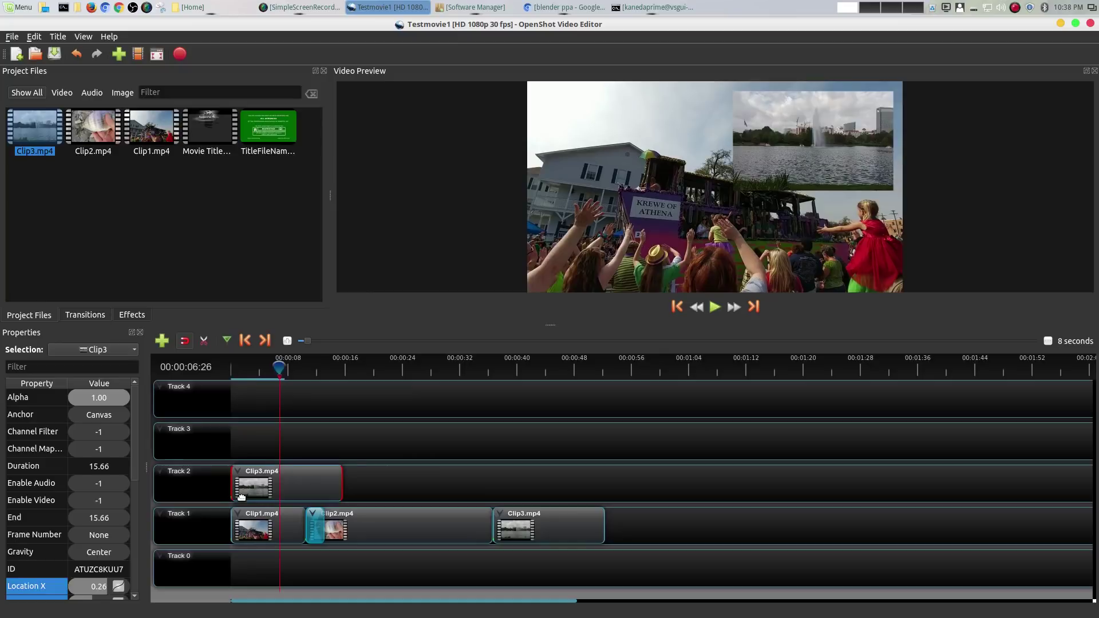
Turn on Transform handles for the Track 2 Clip3 overlay and return the playhead near the start
drag(241, 497, 232, 499)
right_click(266, 477)
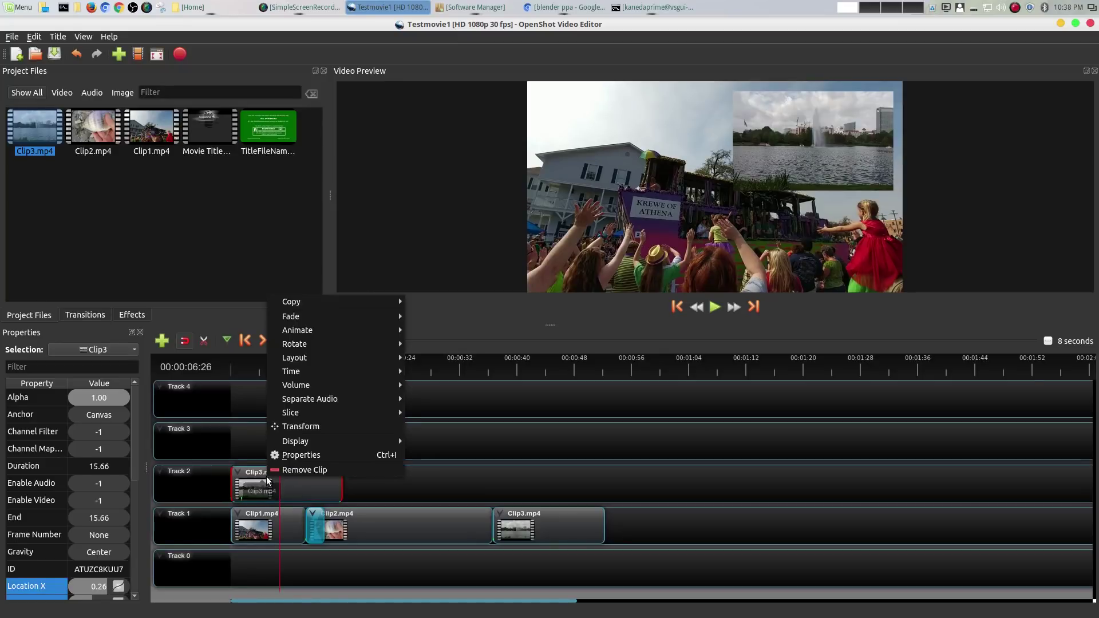
click(300, 427)
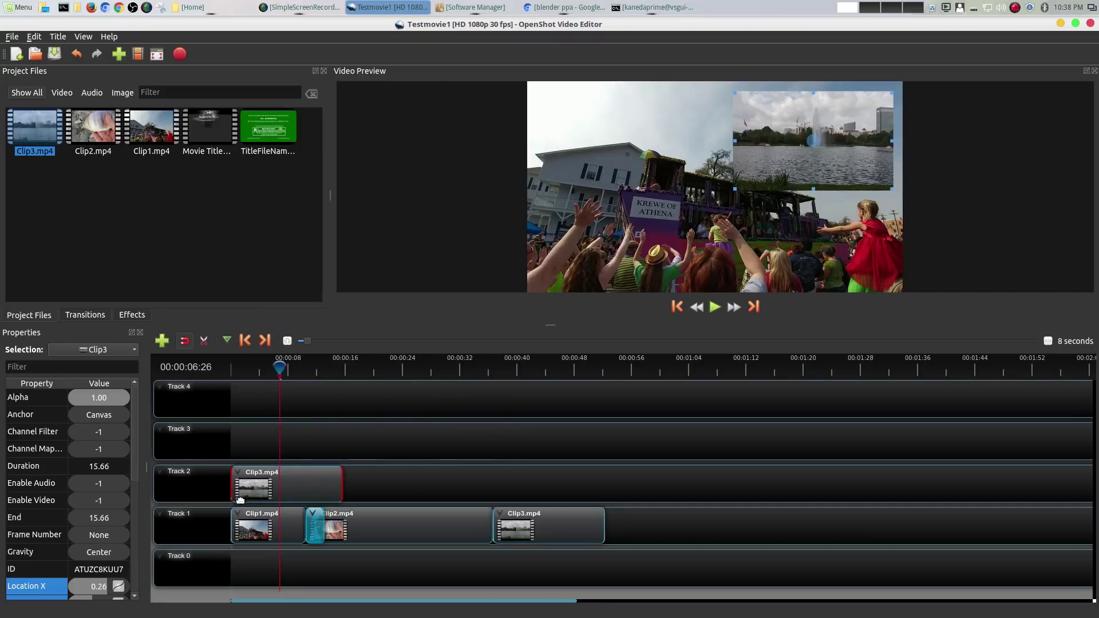
drag(277, 365, 242, 365)
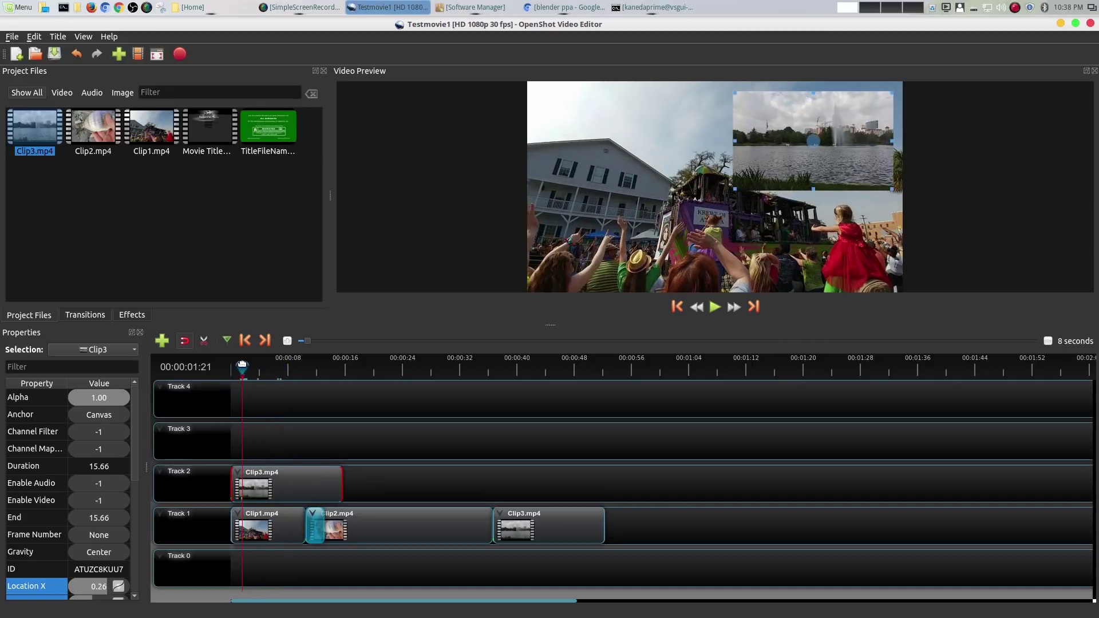
Play from 0 to about 16 s to review the top-right Clip3 overlay over Clip1 and Clip2
right_click(304, 497)
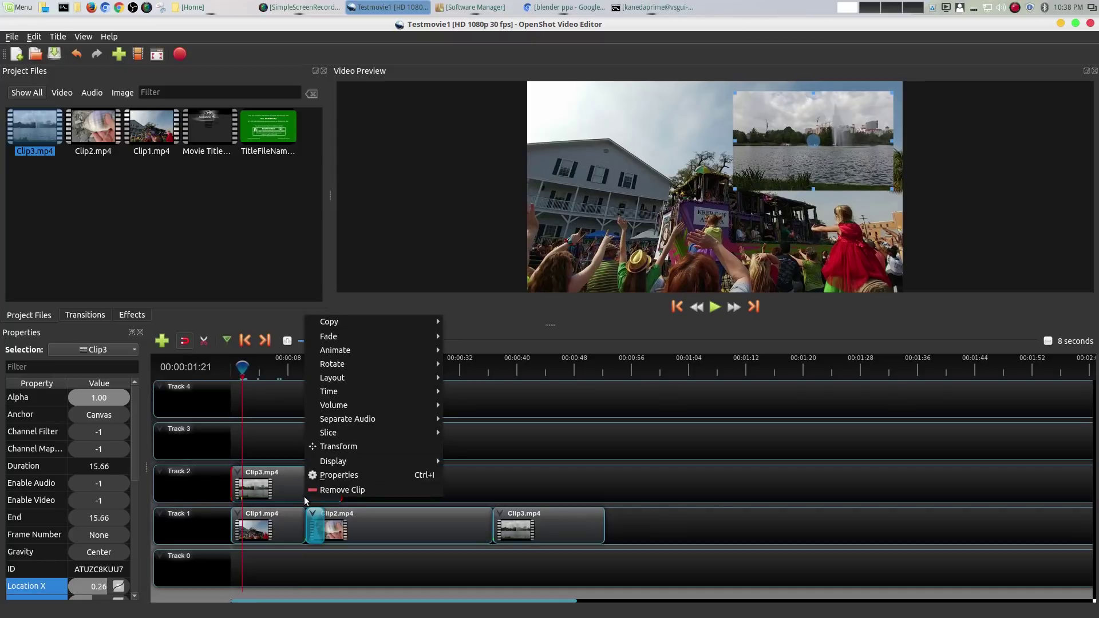
mouse_move(361, 365)
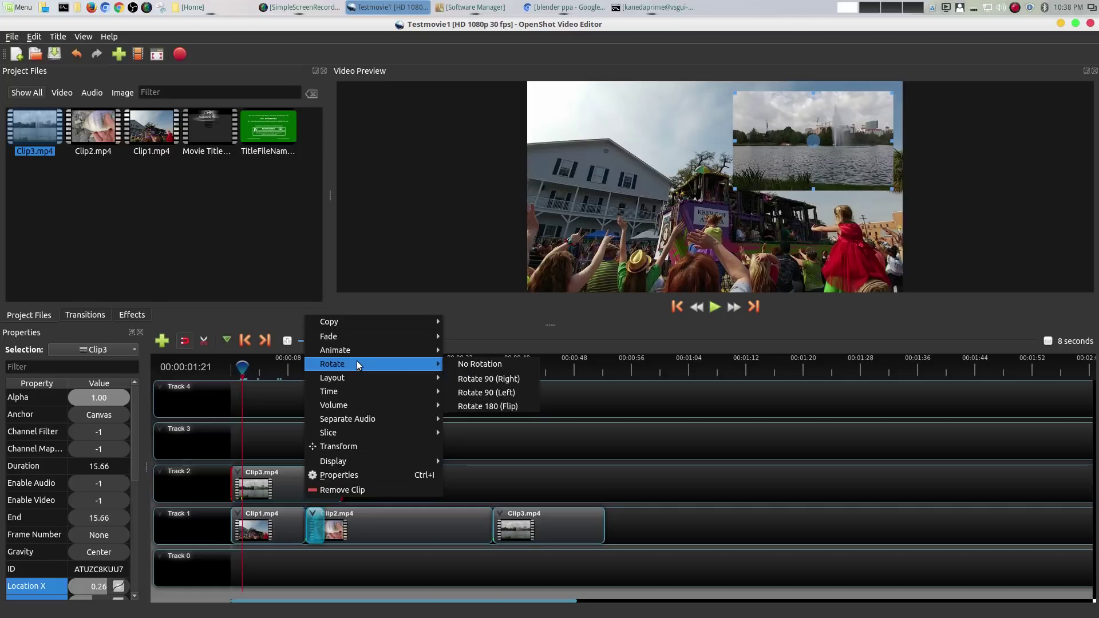
click(551, 458)
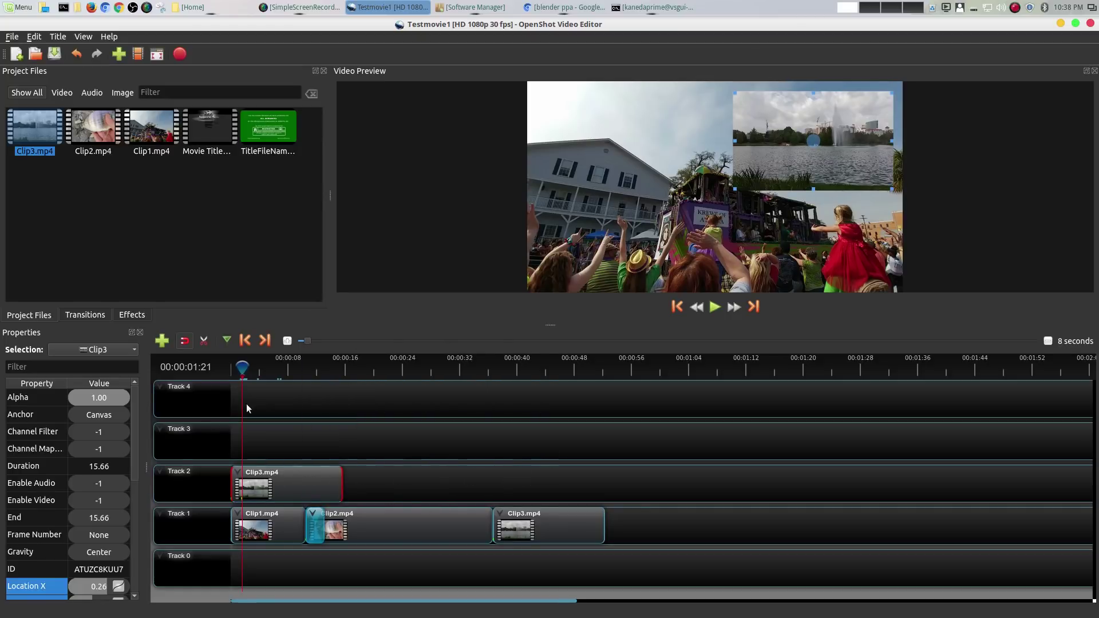
drag(237, 373, 228, 378)
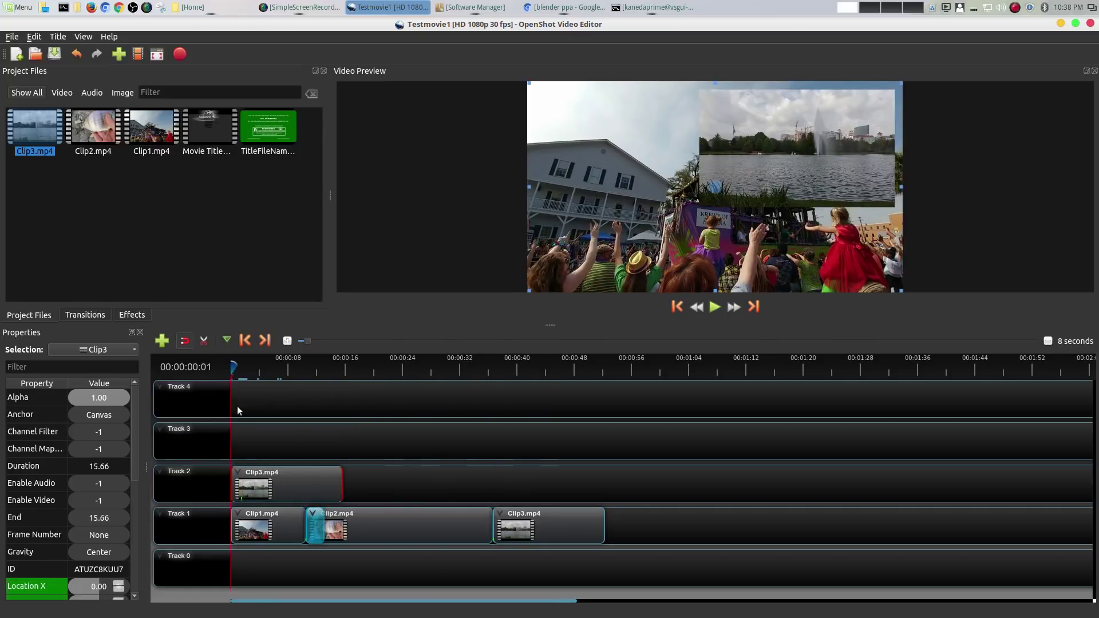
key(space)
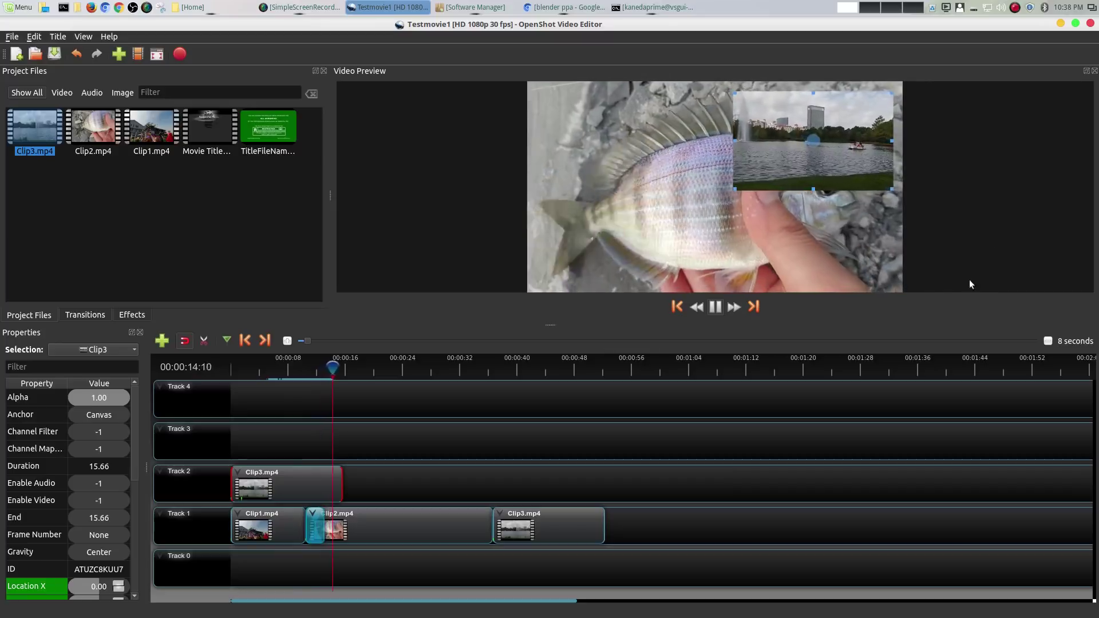
key(space)
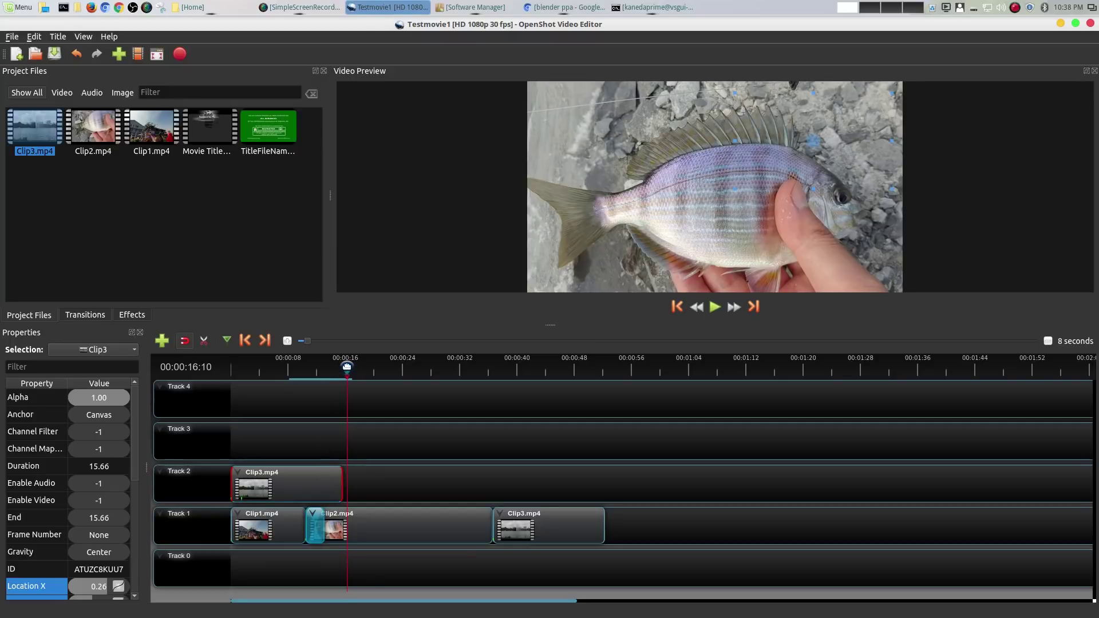
Split the Track 2 Clip3 overlay with the Razor near 10 s and delete the tail piece
drag(345, 367, 305, 368)
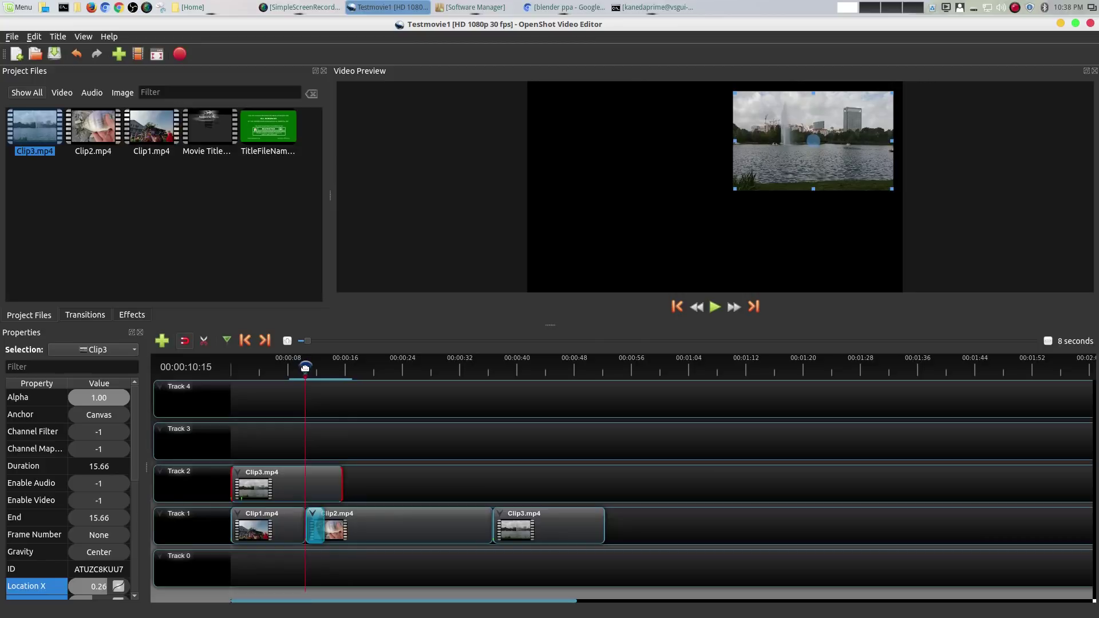
click(211, 346)
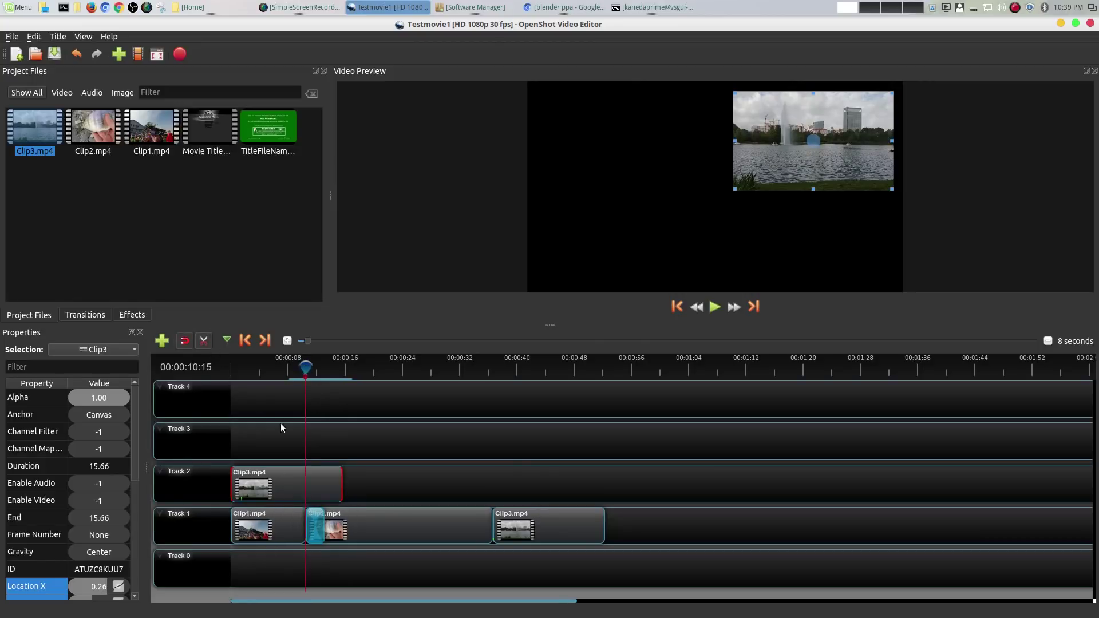
click(307, 468)
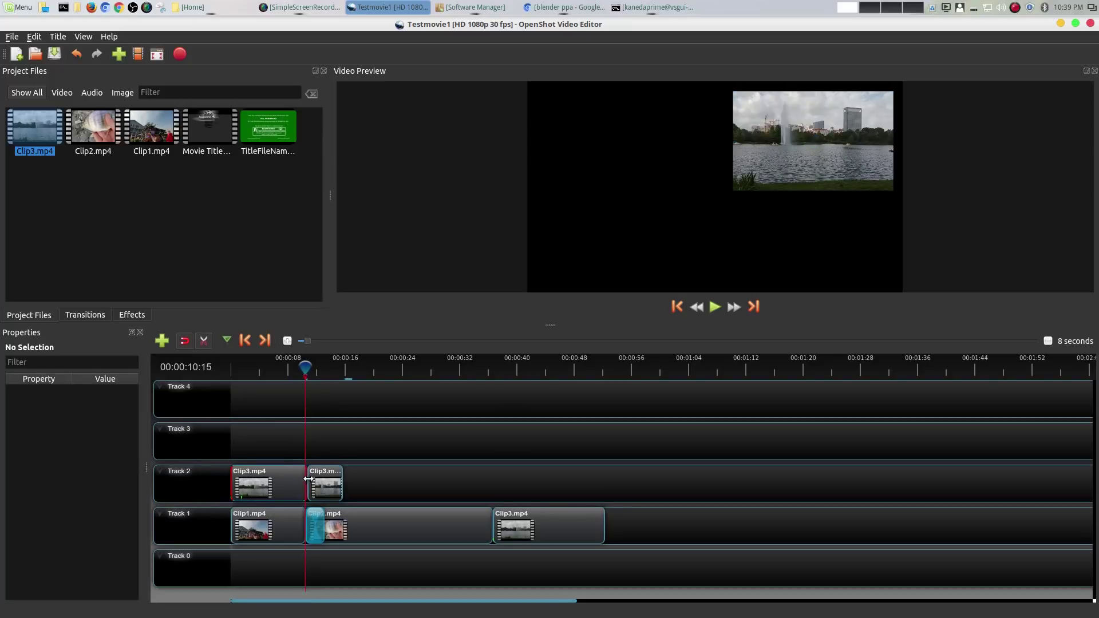
click(207, 340)
click(326, 487)
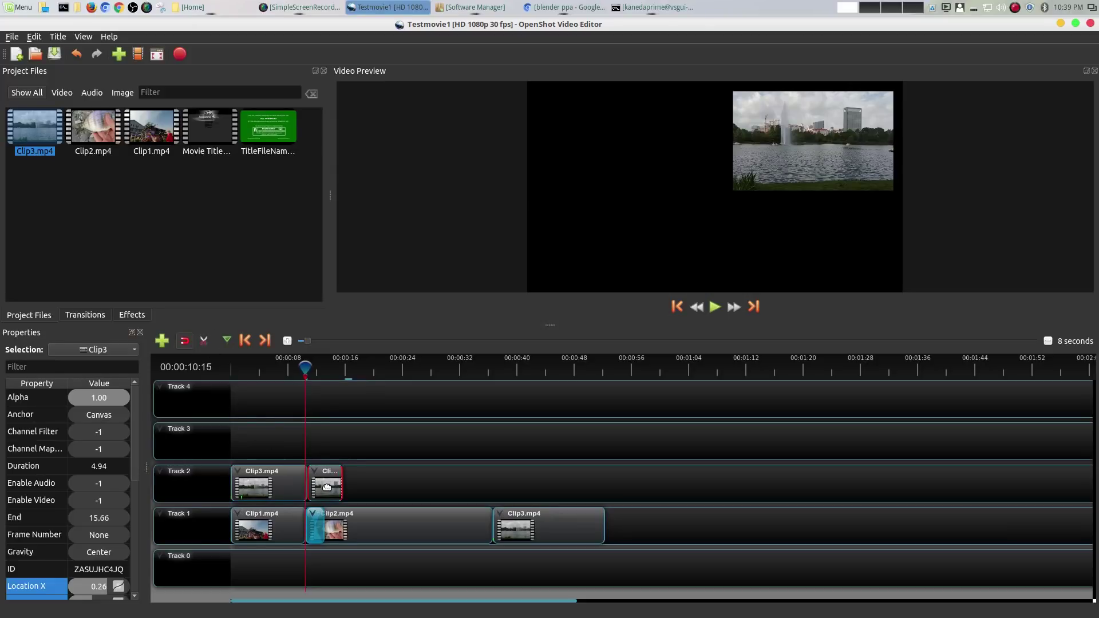
key(Delete)
Apply Fade Out (Fast) to the end of the trimmed Clip3 overlay and preview it
right_click(280, 477)
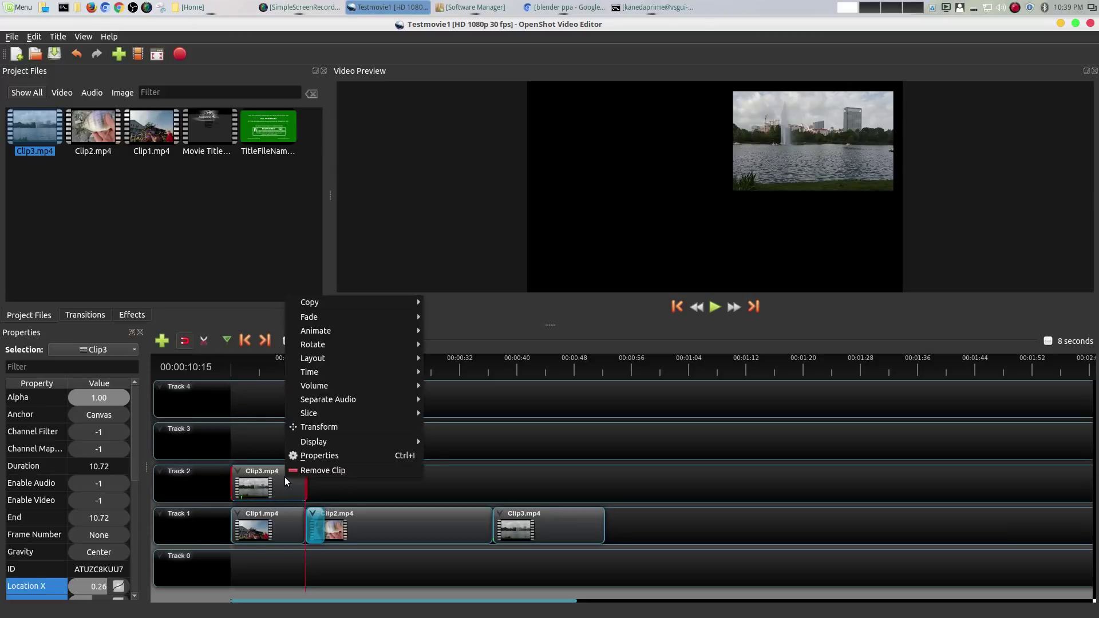
mouse_move(401, 317)
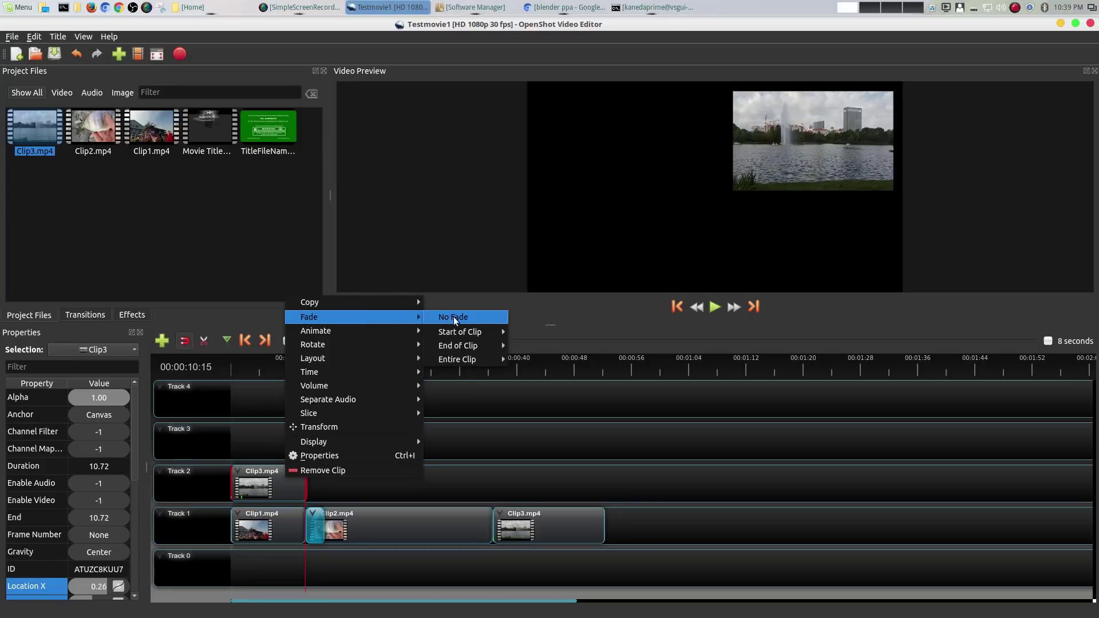
mouse_move(469, 347)
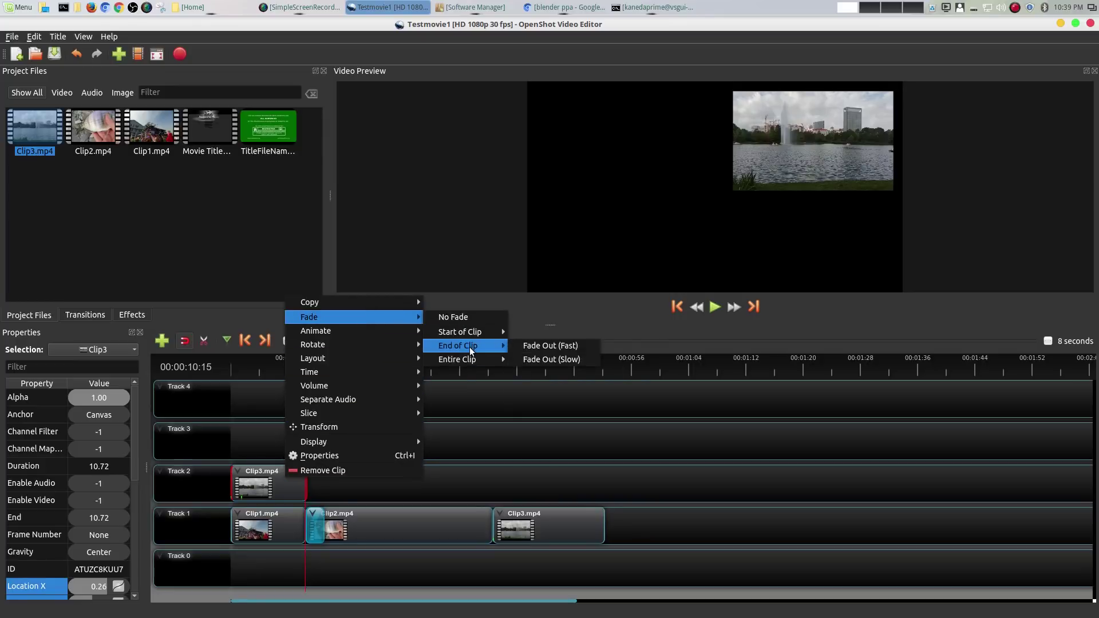
click(542, 347)
drag(308, 364, 231, 367)
key(space)
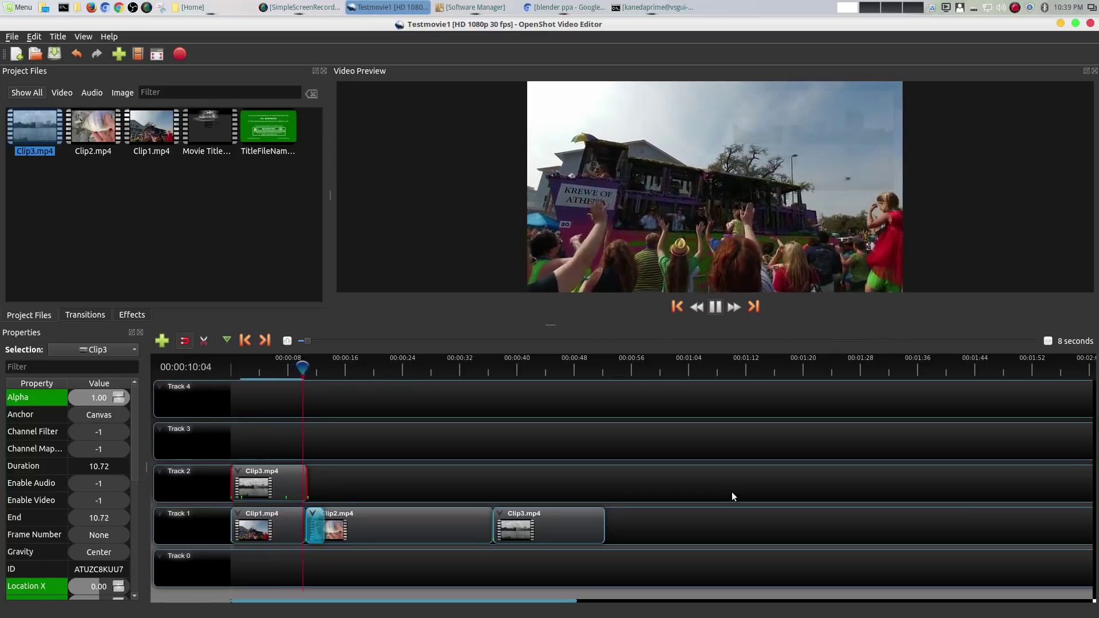
key(space)
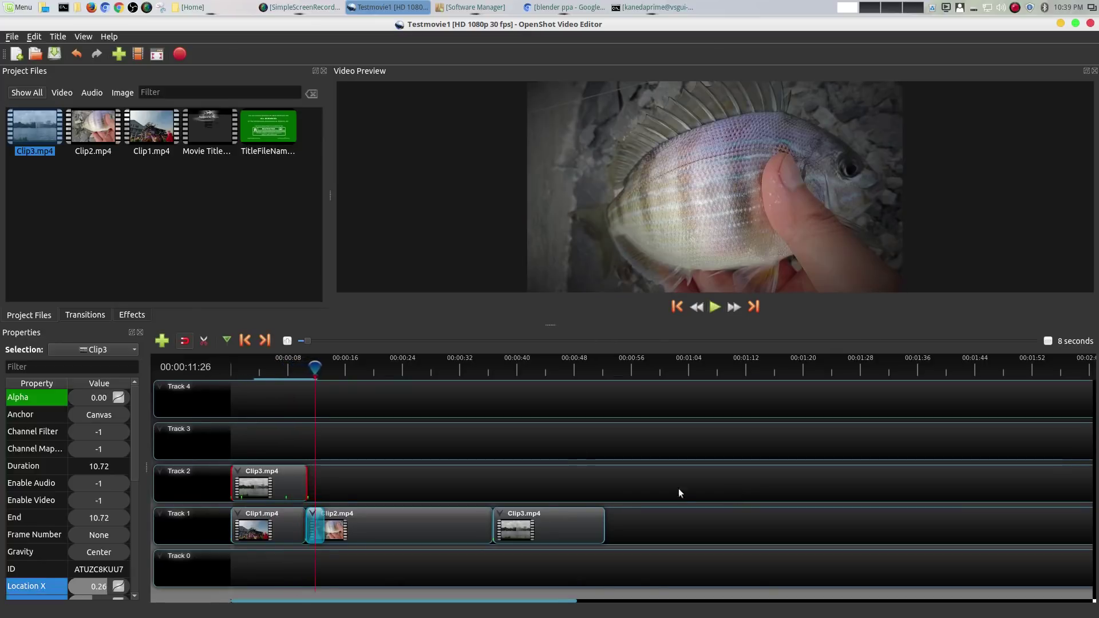
Save the project from the File menu and deselect the Track 2 overlay
click(18, 40)
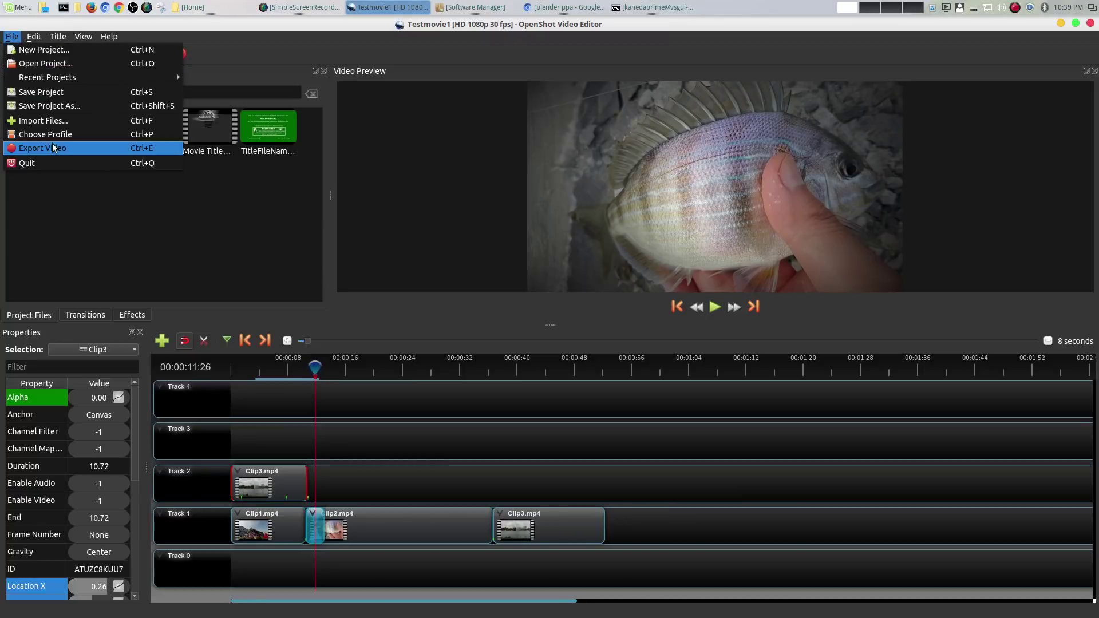
click(36, 94)
click(378, 416)
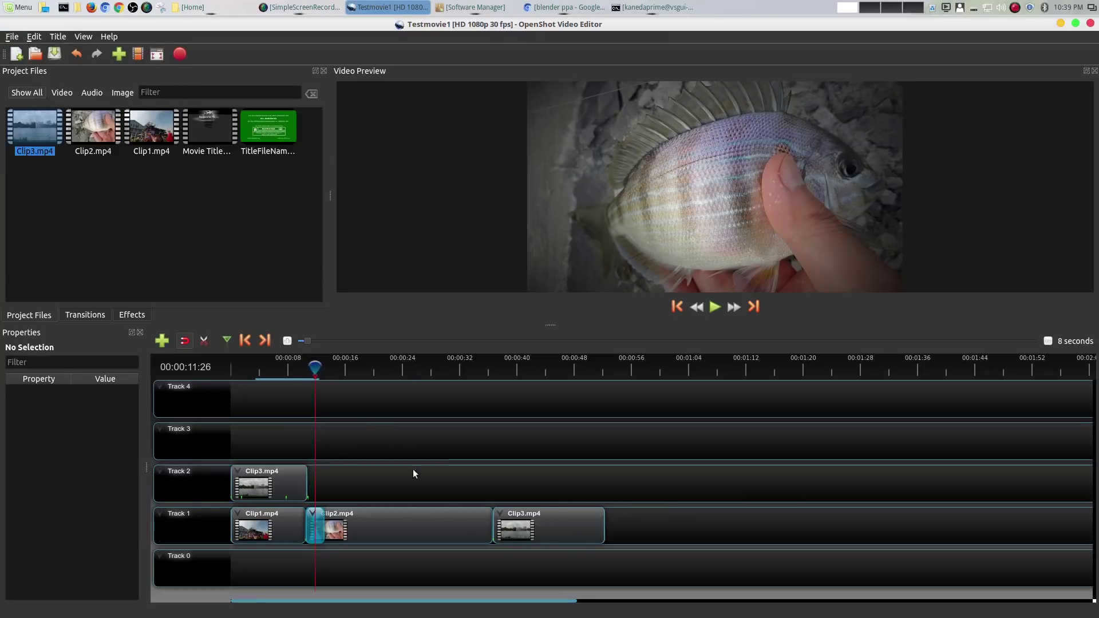
Shift Clip3, Clip2, the Circle in to out transition and Clip1 right, then align Track 2's Clip3 with Clip1
drag(588, 527, 706, 525)
drag(383, 539, 510, 538)
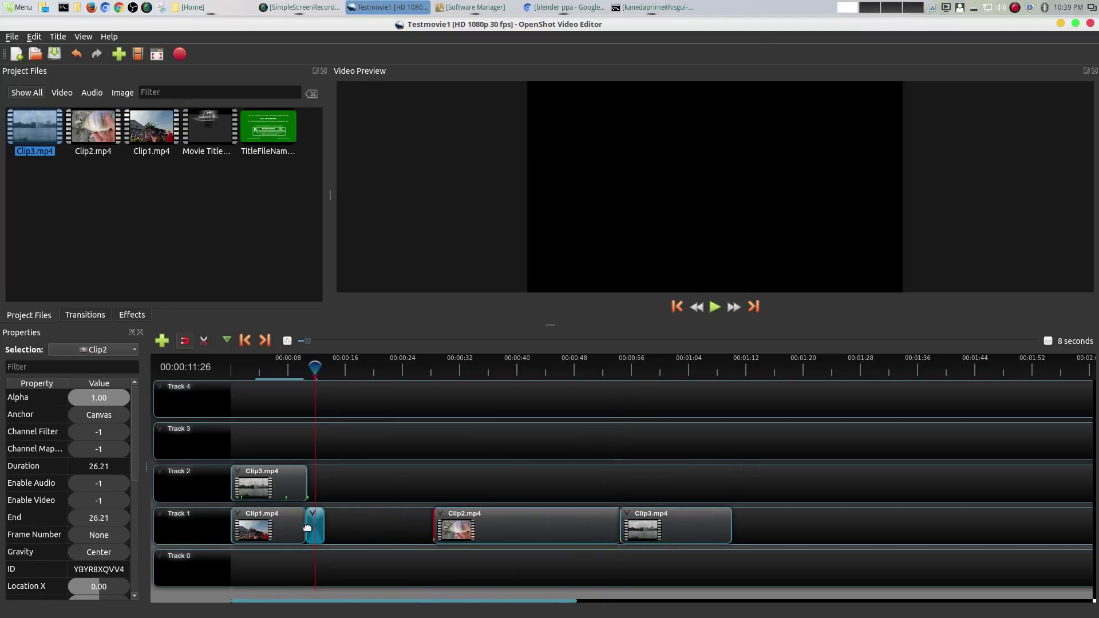
drag(309, 526, 436, 525)
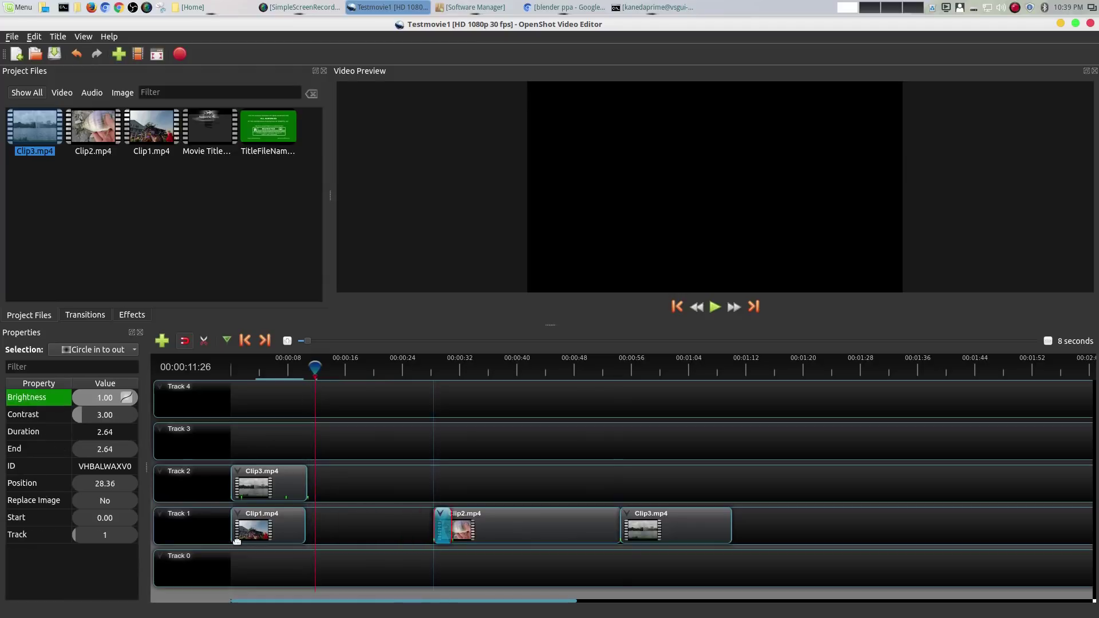
drag(260, 525, 389, 525)
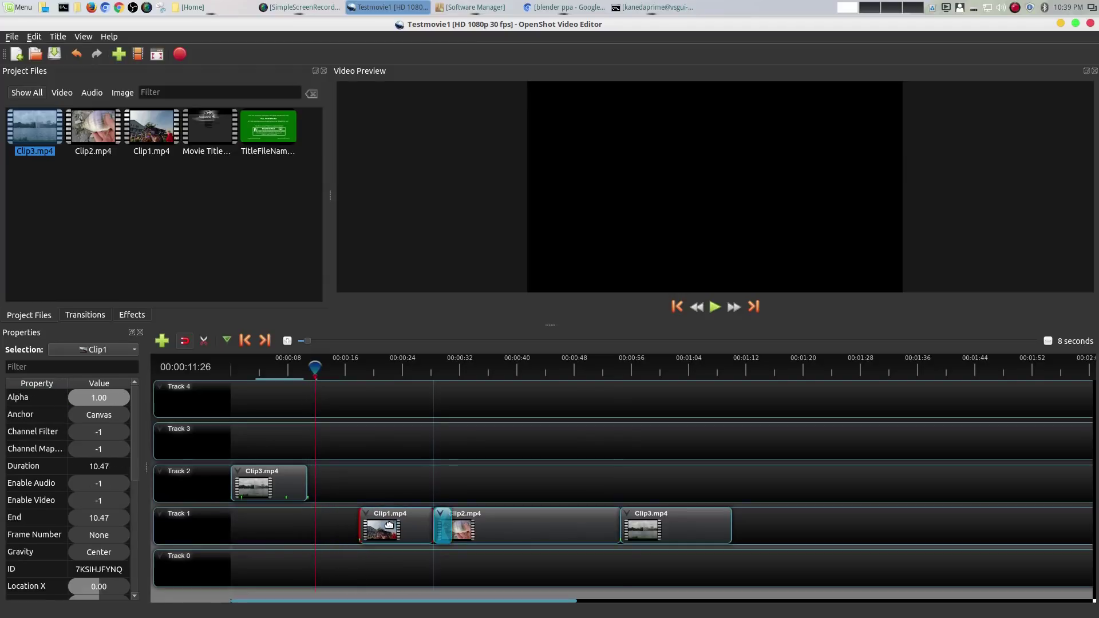
click(459, 479)
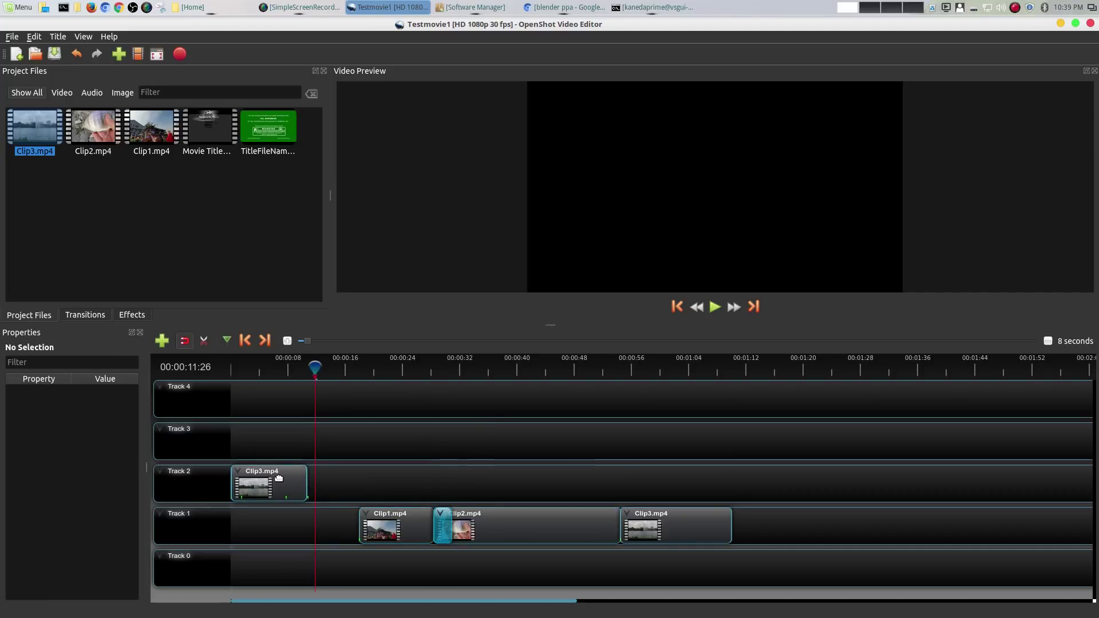
drag(279, 477, 379, 457)
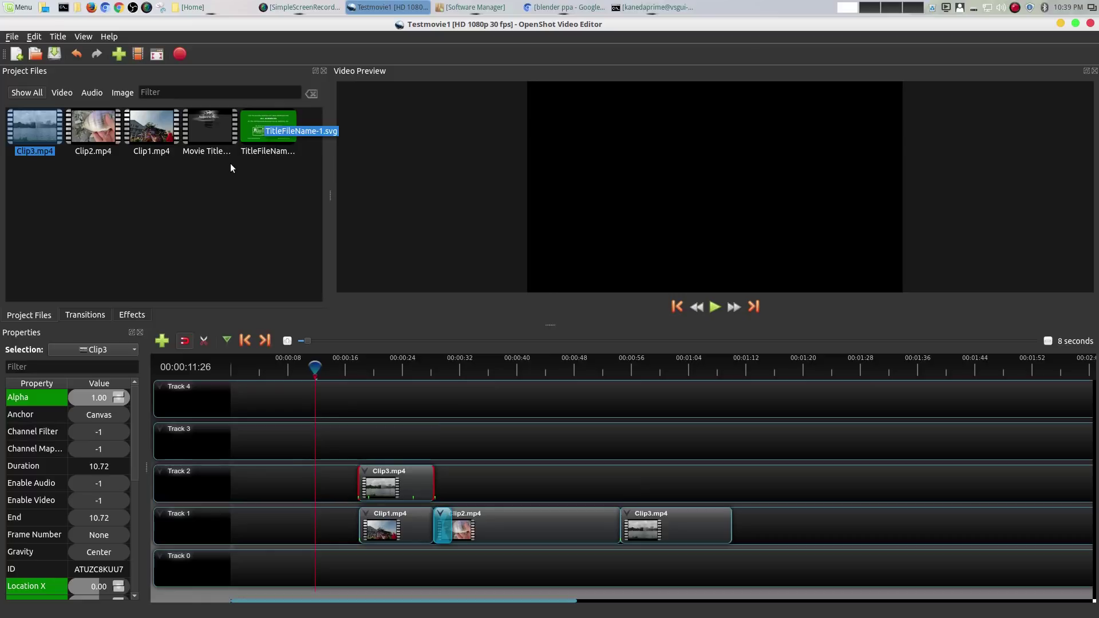
Place TitleFileName-1.svg at Track 1's start and give it a Zoom In (50% to 100%) start animation
click(267, 128)
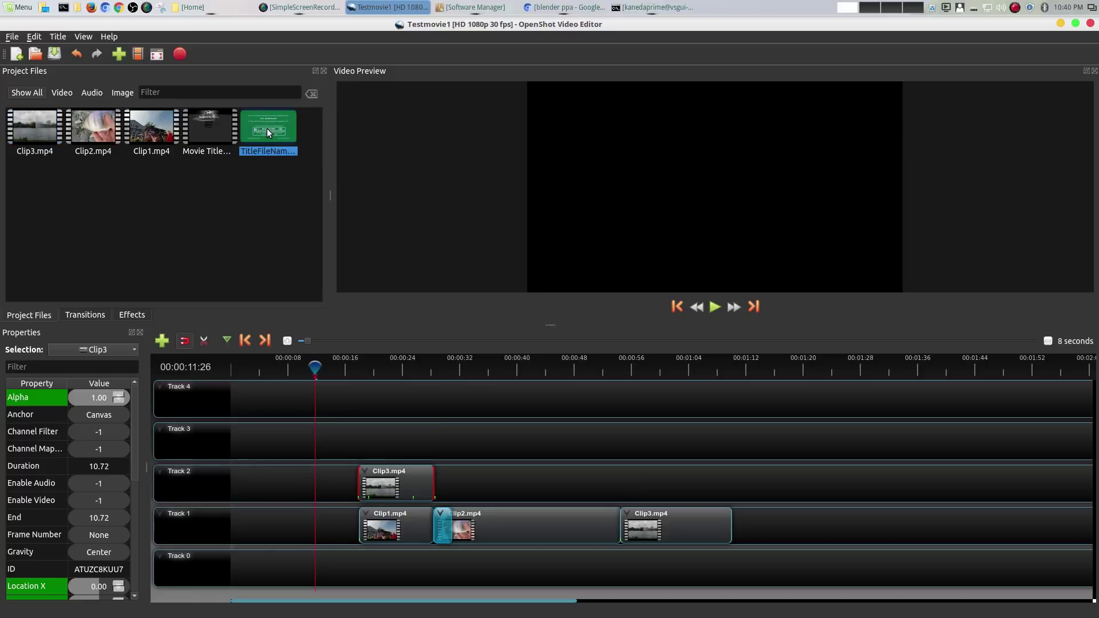
drag(266, 128, 229, 524)
right_click(248, 531)
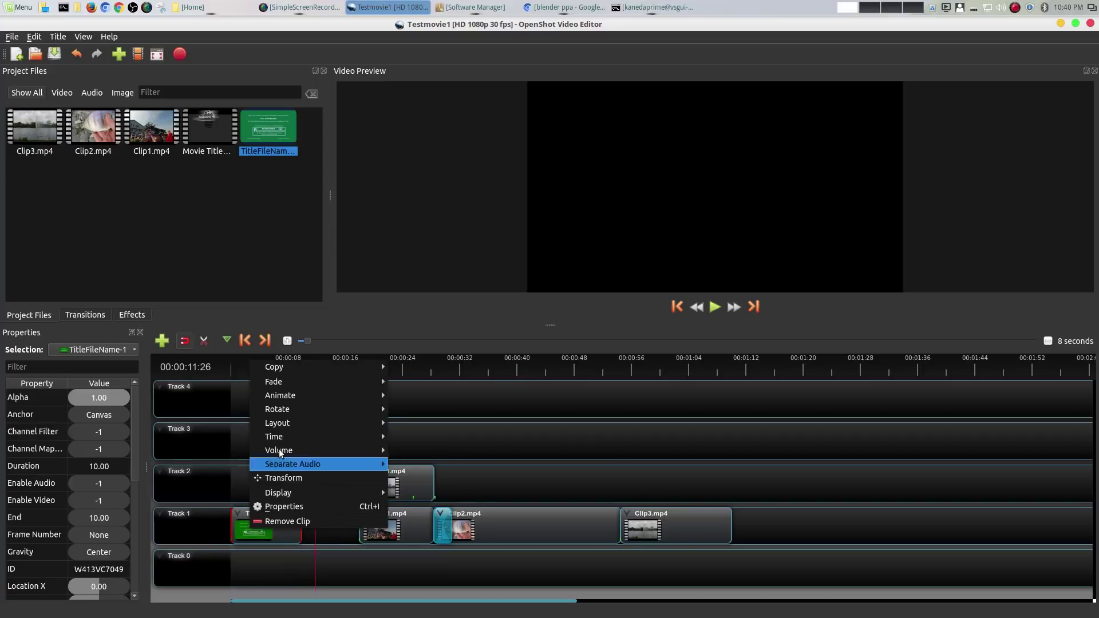
mouse_move(289, 392)
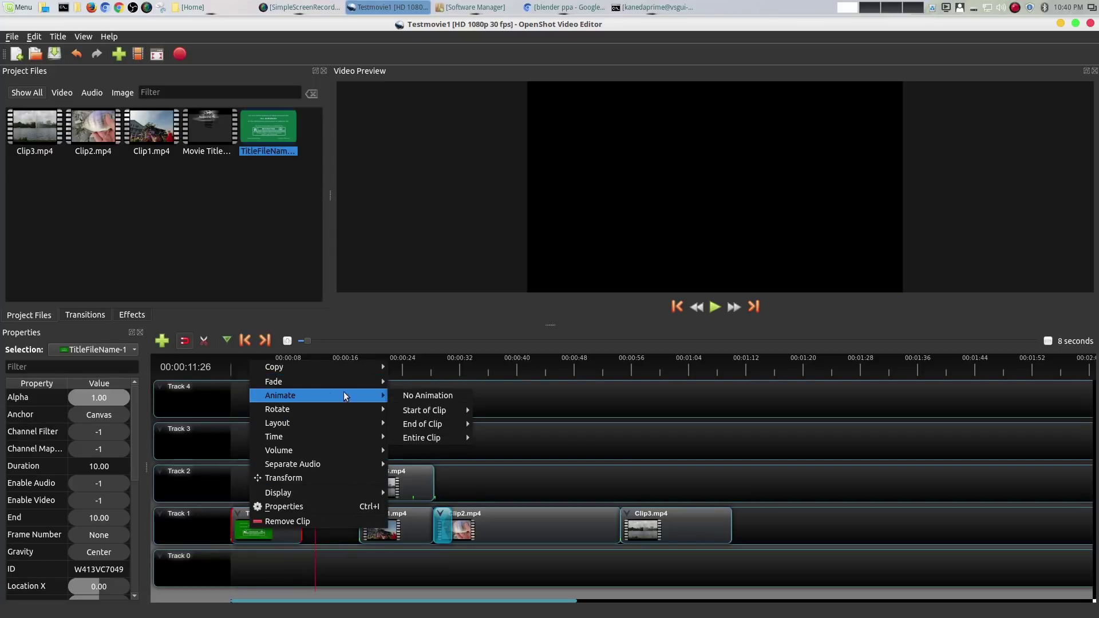
mouse_move(434, 414)
mouse_move(490, 412)
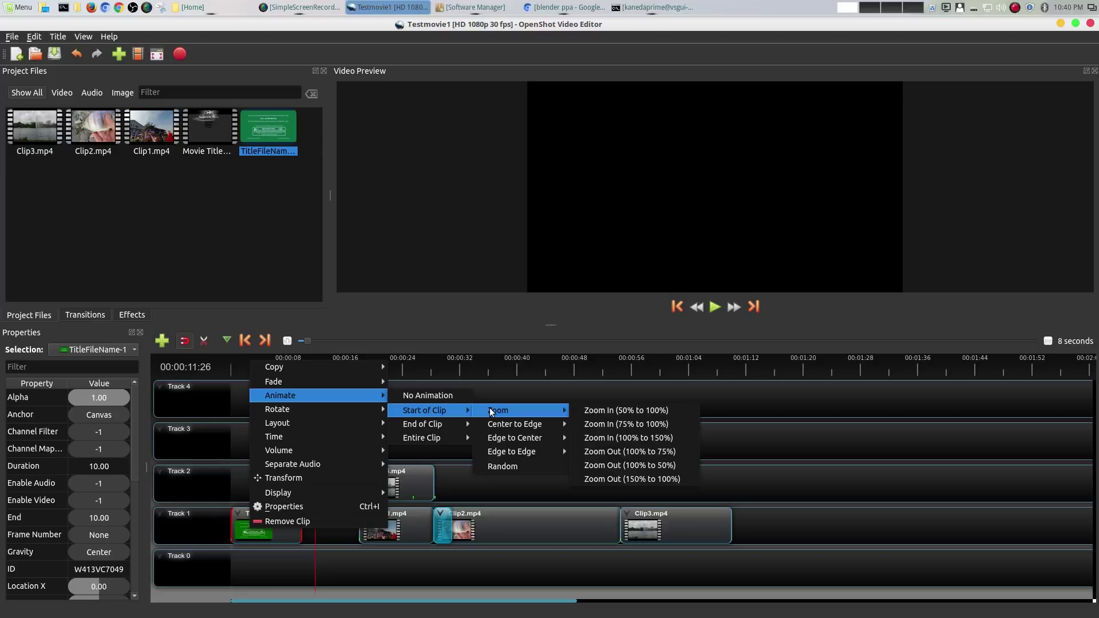
click(605, 412)
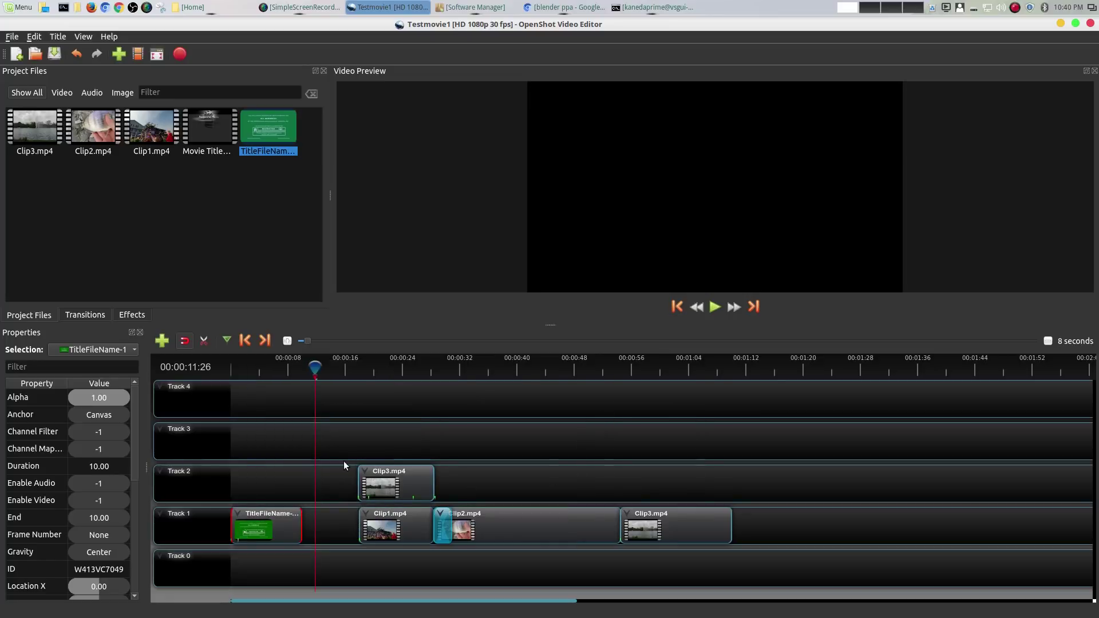
Add Movie Title to Track 2, then snap Clip1, Clip3, Movie Title, Clip2 and the last Clip3 back-to-back
click(205, 132)
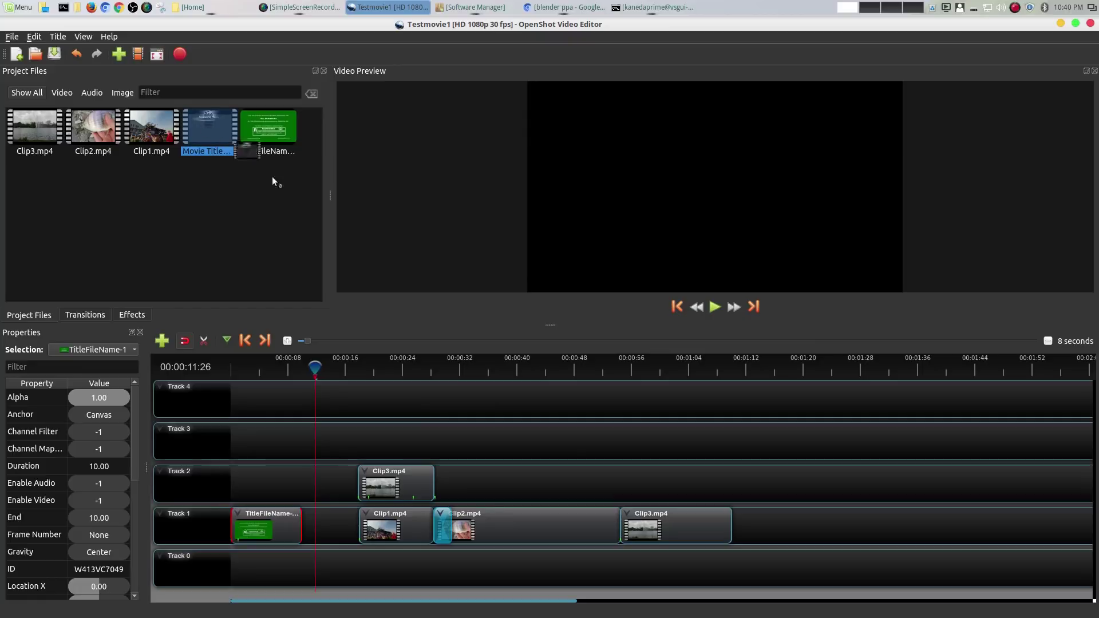
drag(294, 197, 438, 480)
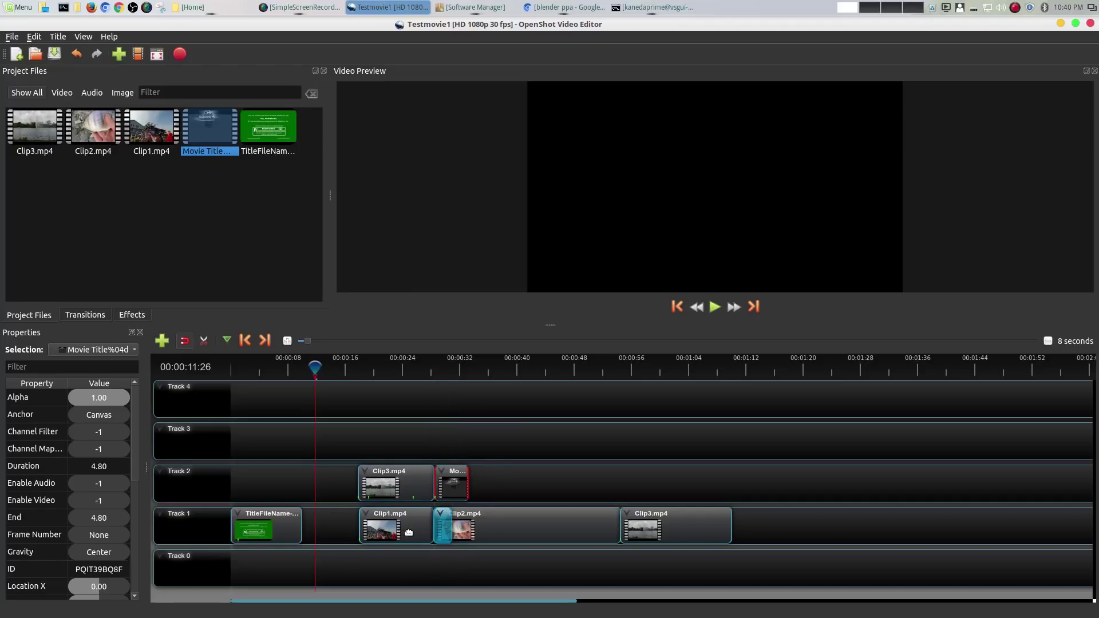
drag(409, 533, 353, 534)
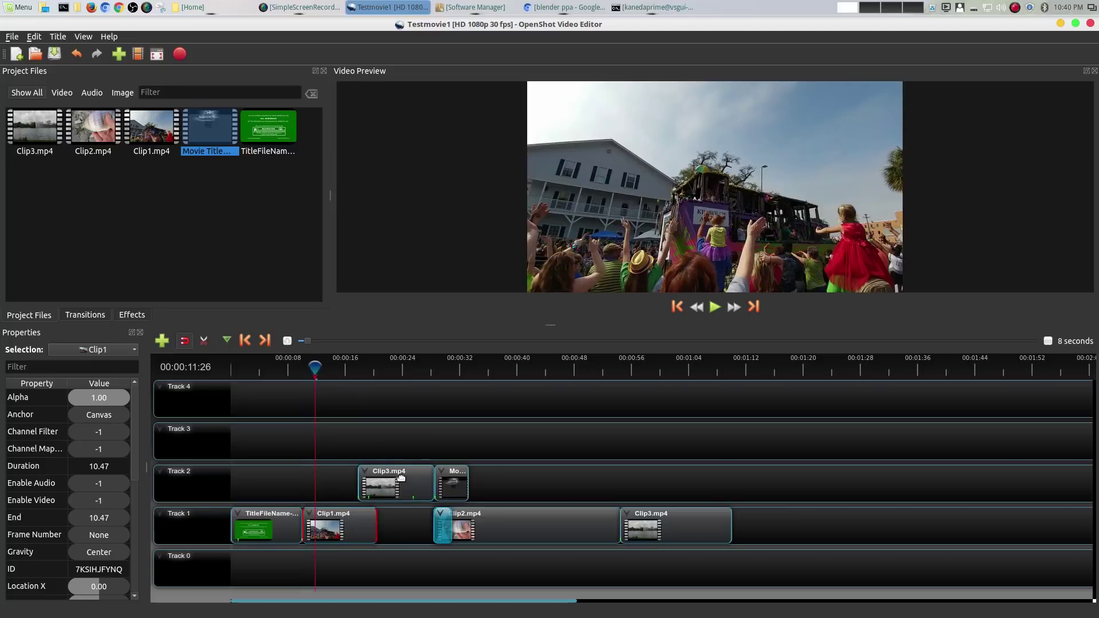
drag(399, 478, 343, 478)
drag(449, 480, 393, 480)
drag(520, 512, 383, 525)
drag(672, 521, 617, 536)
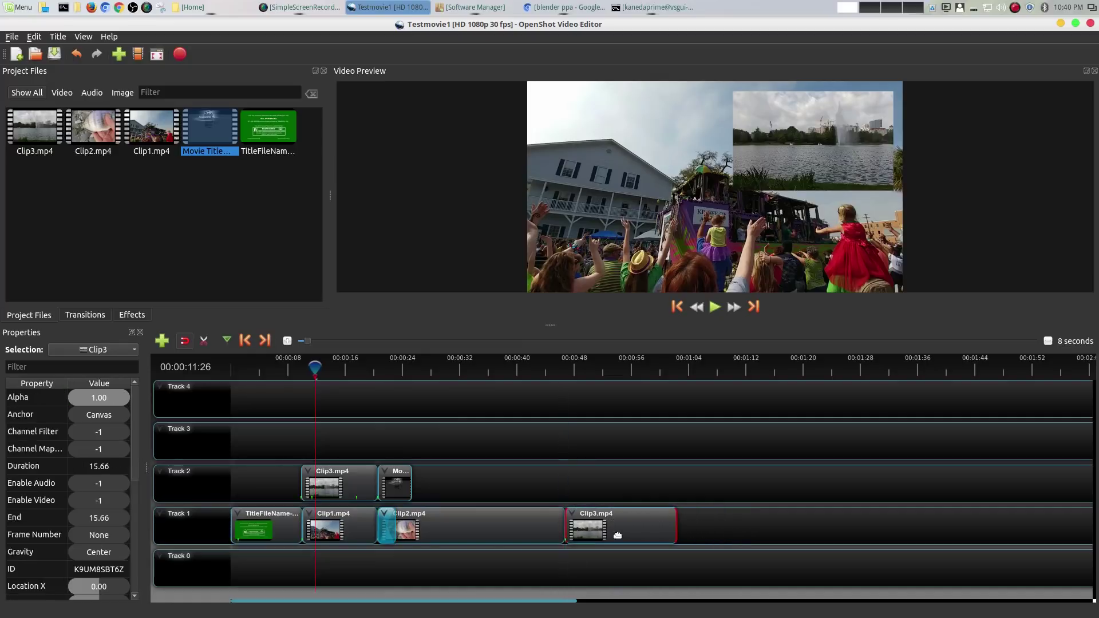
Browse the last Clip3's context menu options, then close it without changes
right_click(653, 531)
mouse_move(712, 386)
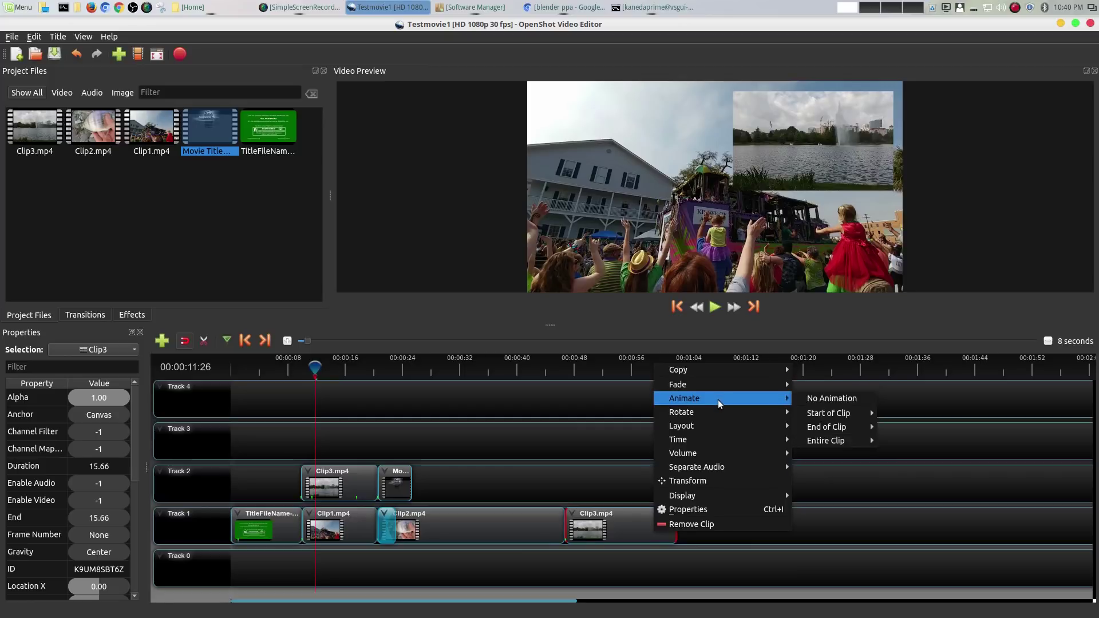
mouse_move(851, 425)
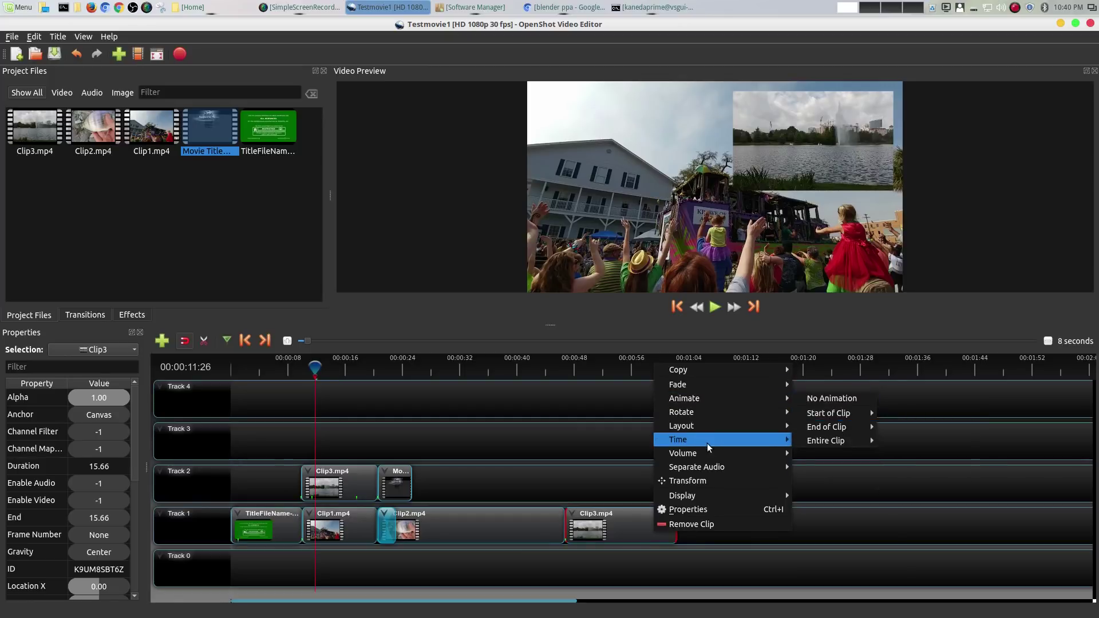
mouse_move(687, 425)
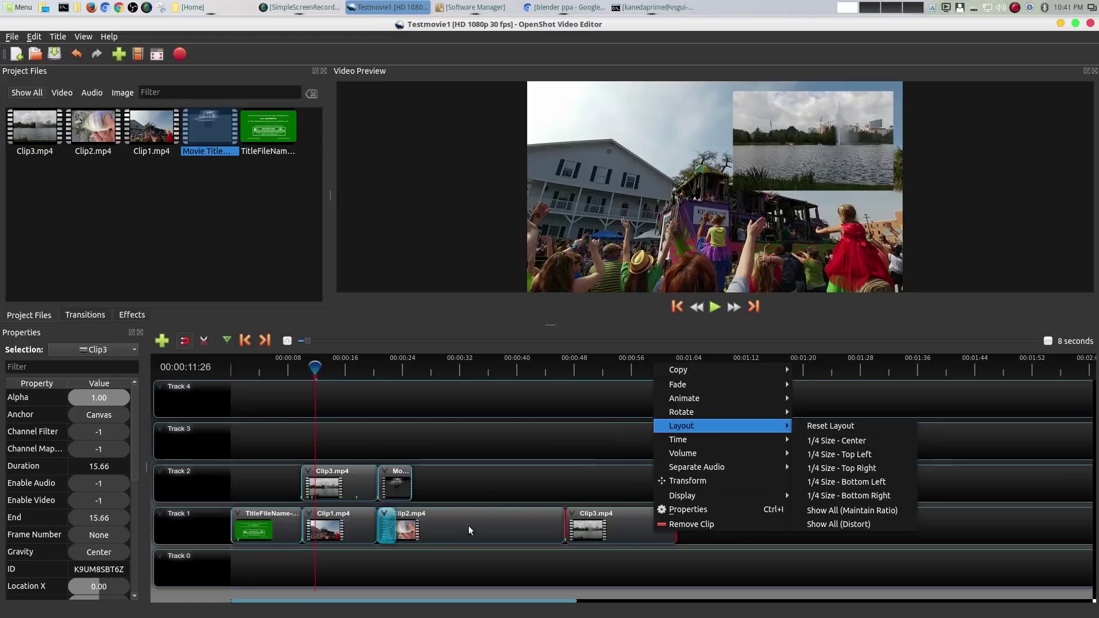
click(538, 501)
Move the last Clip3 to Track 2 after Movie Title and apply Layout 1/4 Size - Top Left
drag(626, 535, 473, 487)
right_click(473, 487)
mouse_move(517, 381)
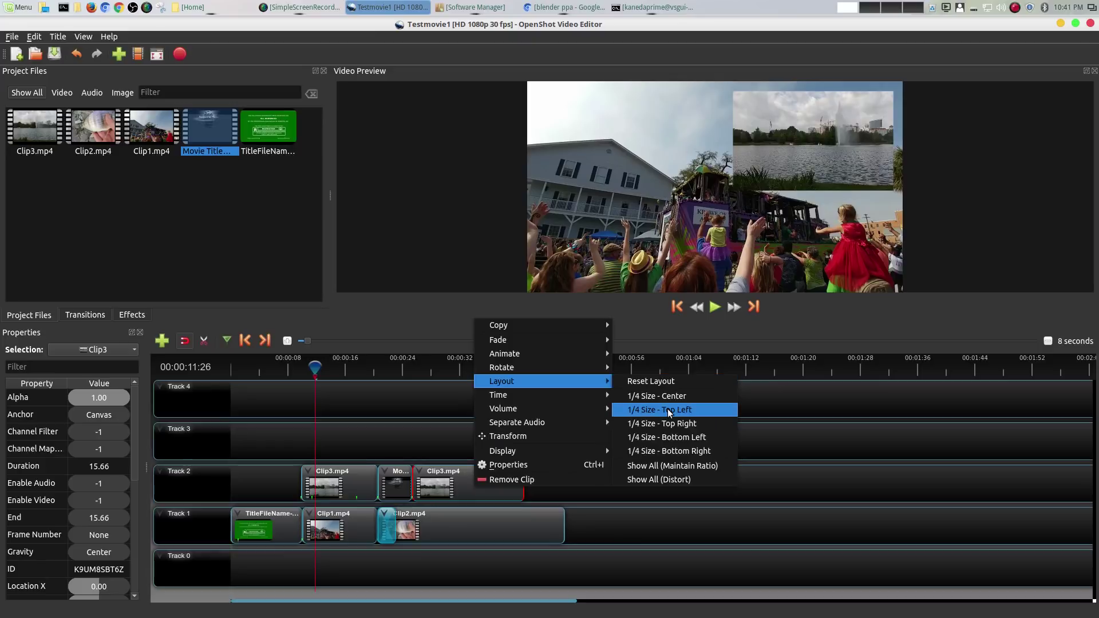
click(670, 410)
click(691, 524)
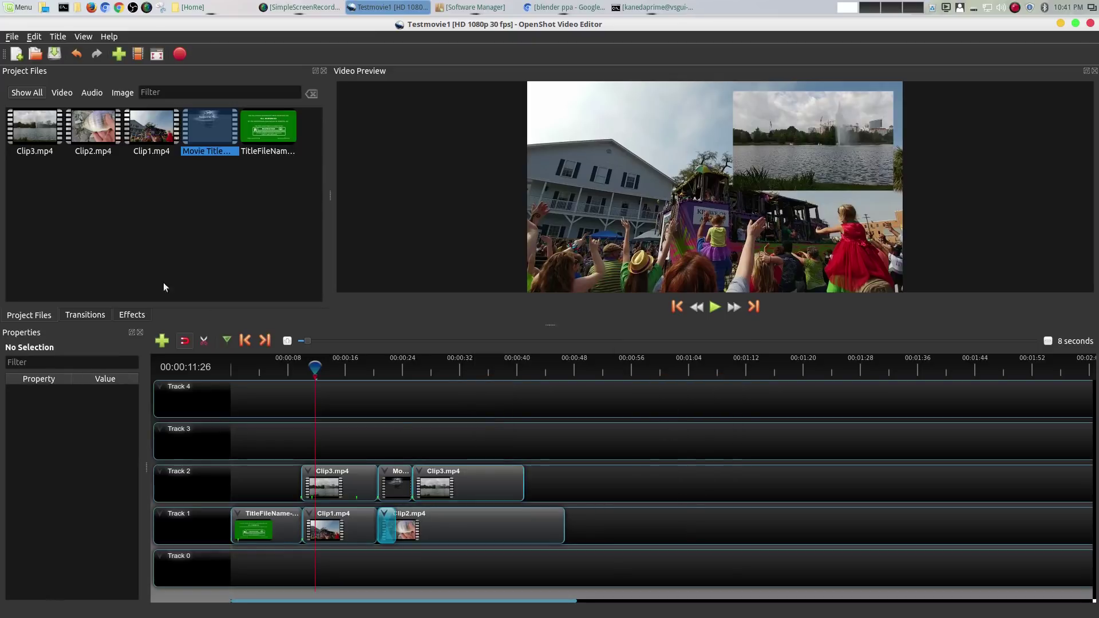
Rewind the playhead to 00:00:00 and play the timeline preview
click(13, 37)
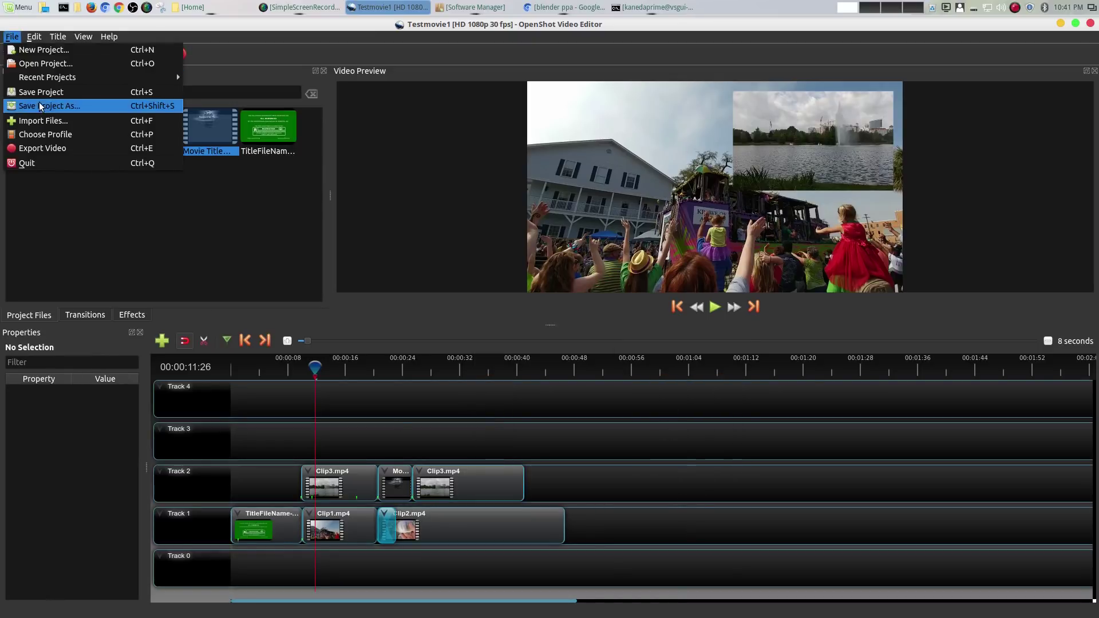
key(Escape)
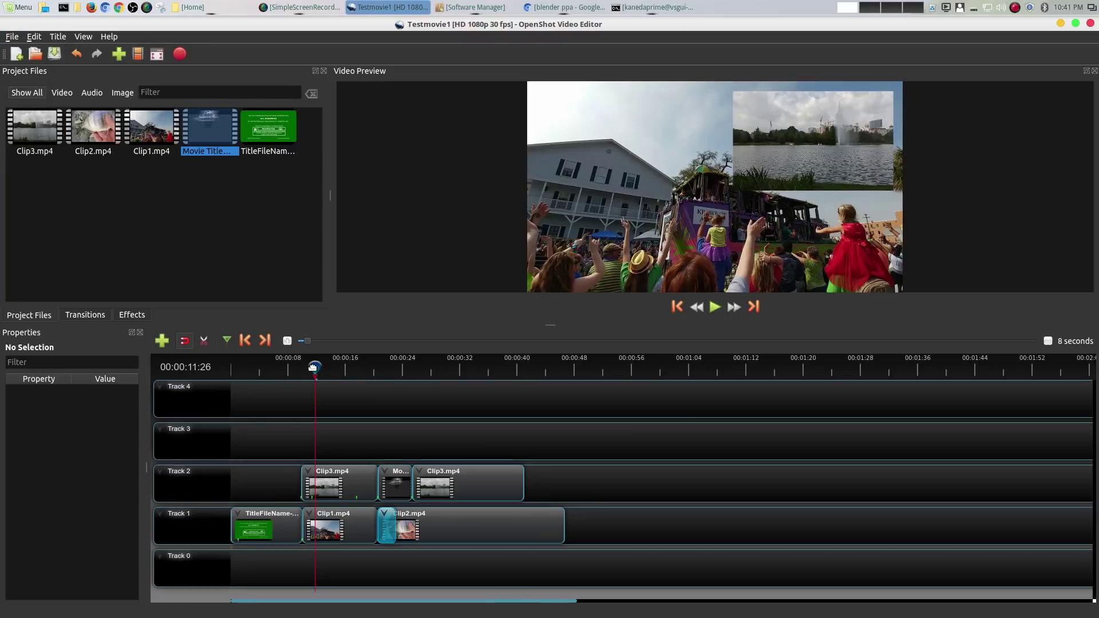
drag(313, 368, 219, 369)
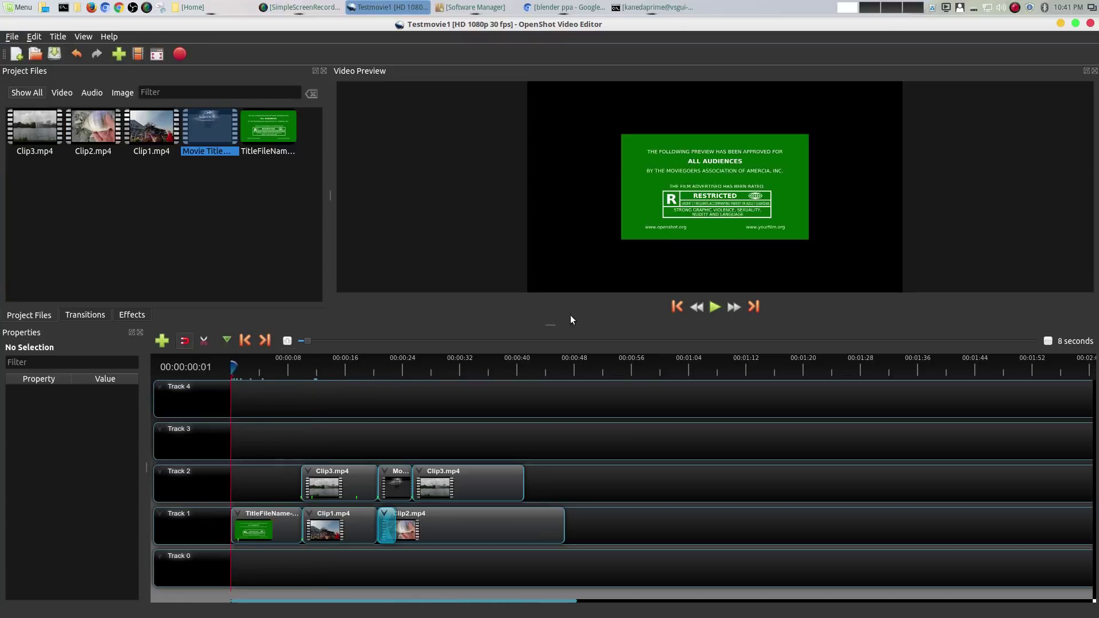
click(714, 307)
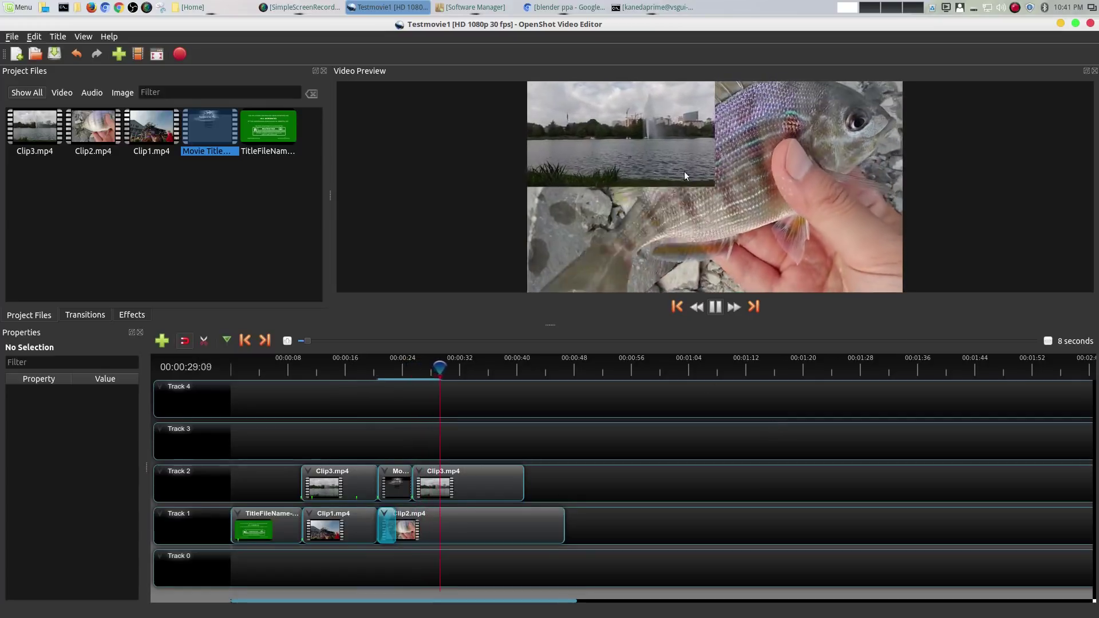
Stop playback, then scrub the playhead from about 29 s to the start and forward to about 11 s
click(715, 307)
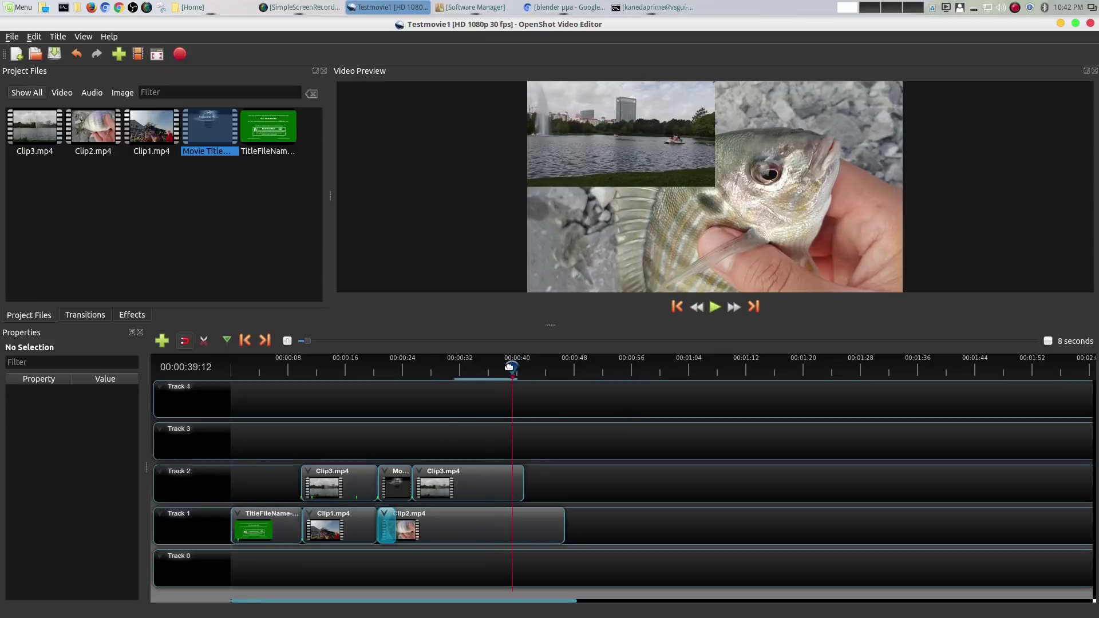
click(441, 369)
drag(427, 370, 230, 372)
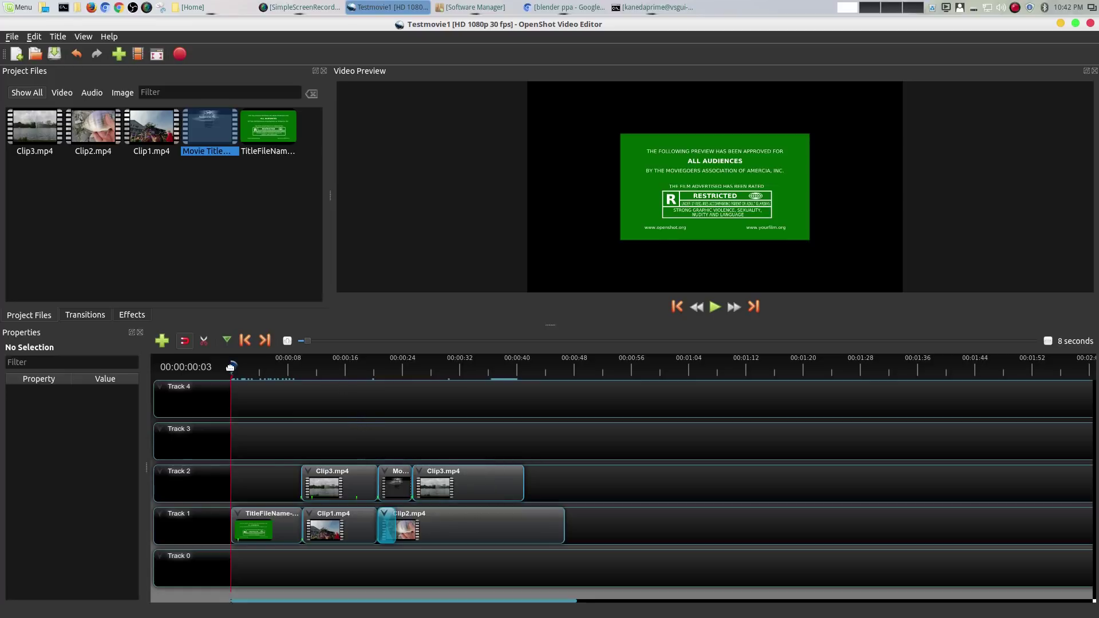
drag(225, 368, 424, 372)
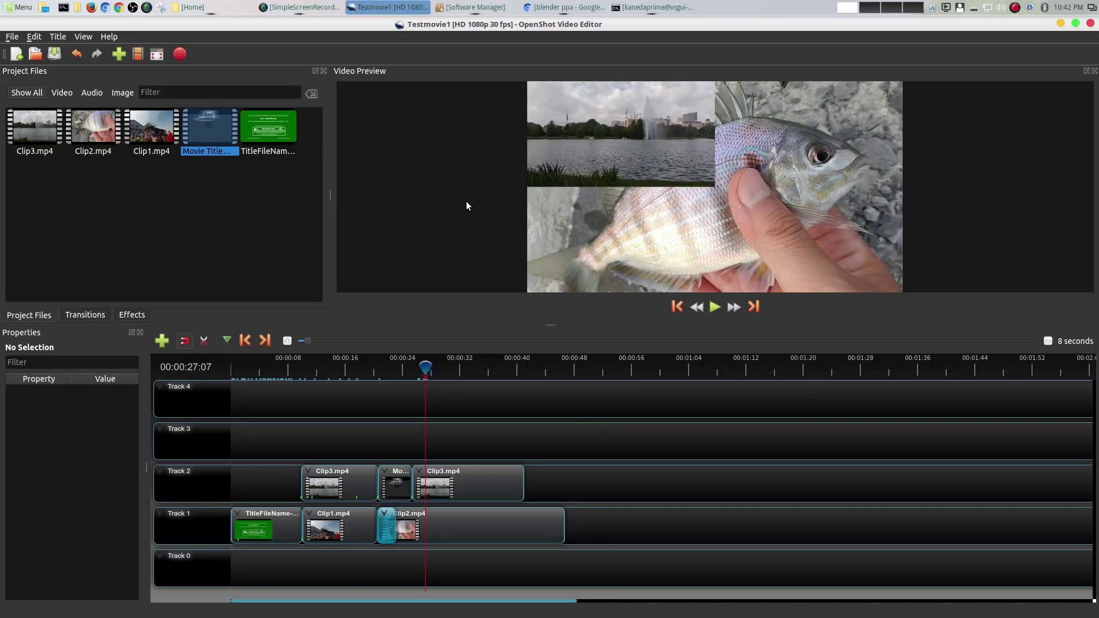
Load openshot.org in Chromium and open the site's DONATE options
click(550, 8)
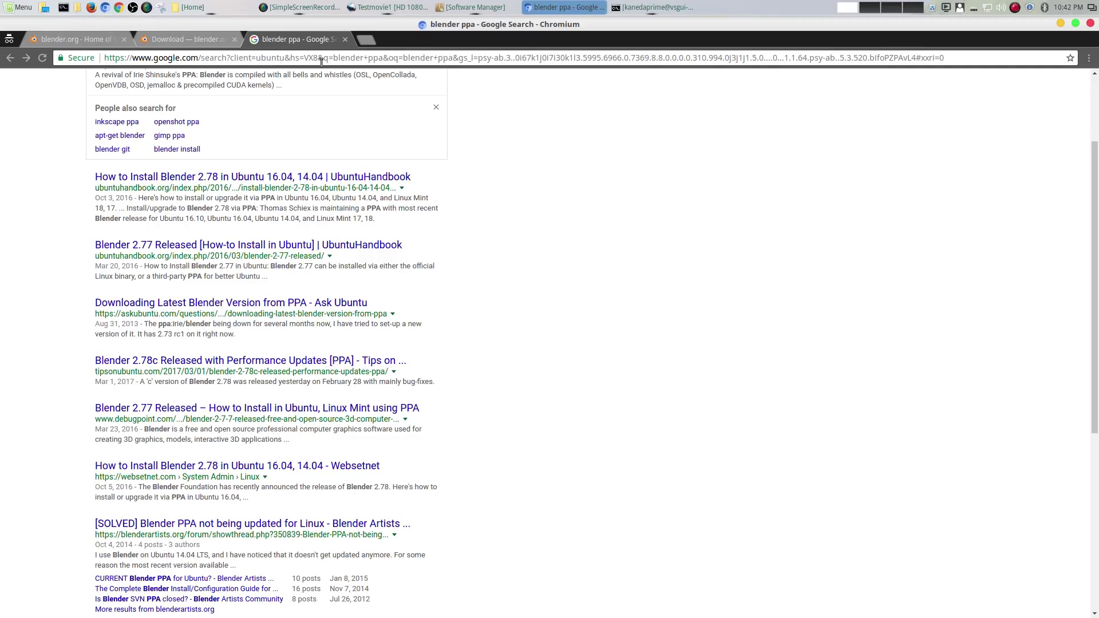
click(239, 60)
text(ope)
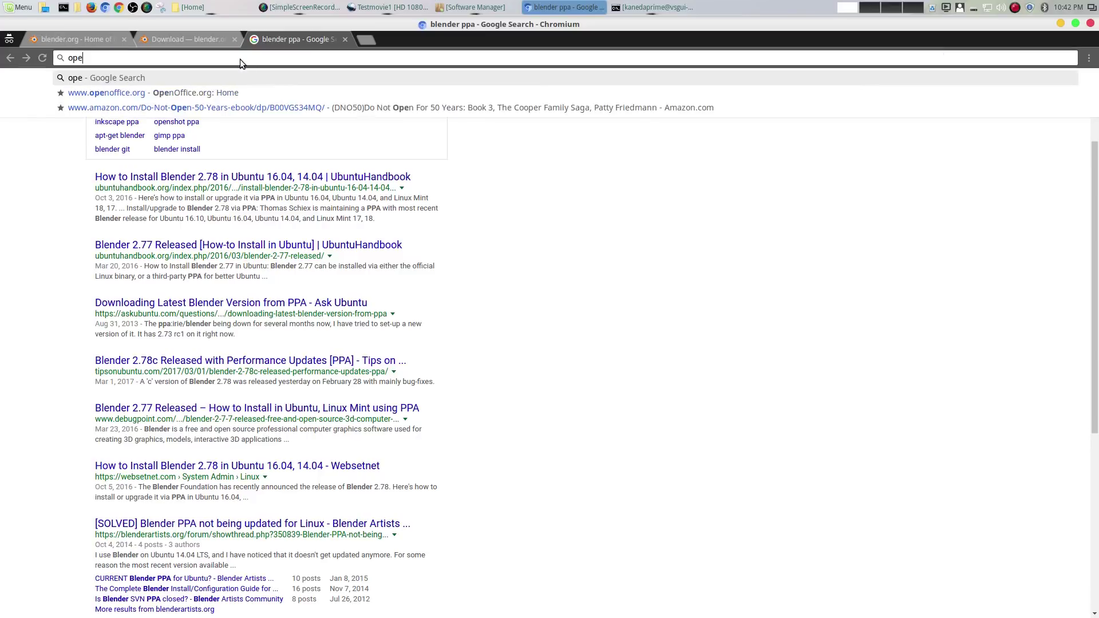
text(nshot.org)
key(Return)
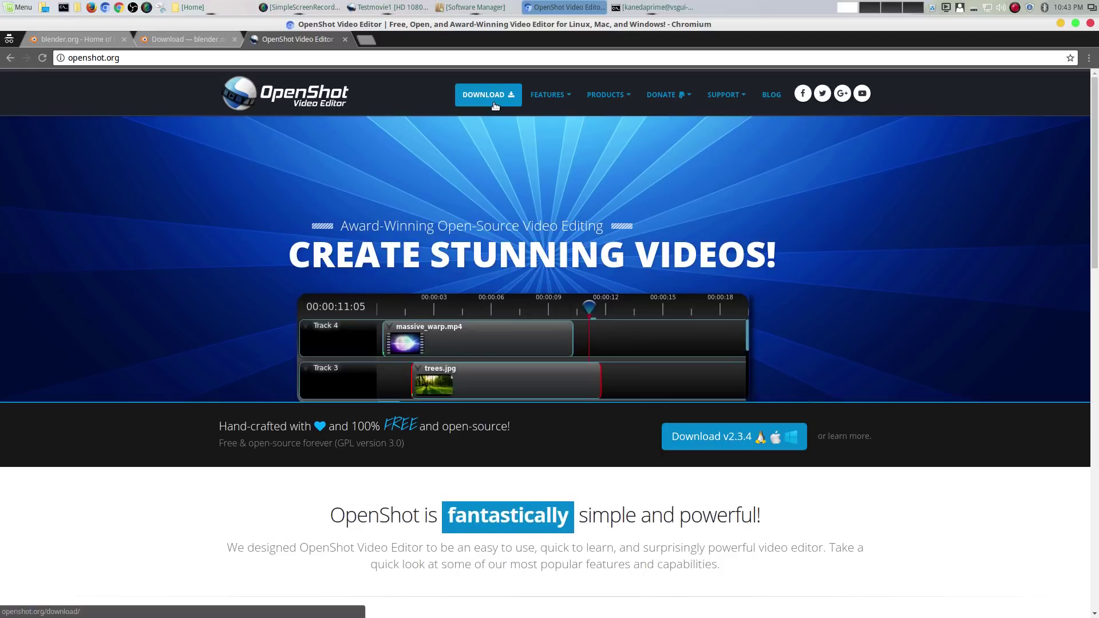
click(662, 85)
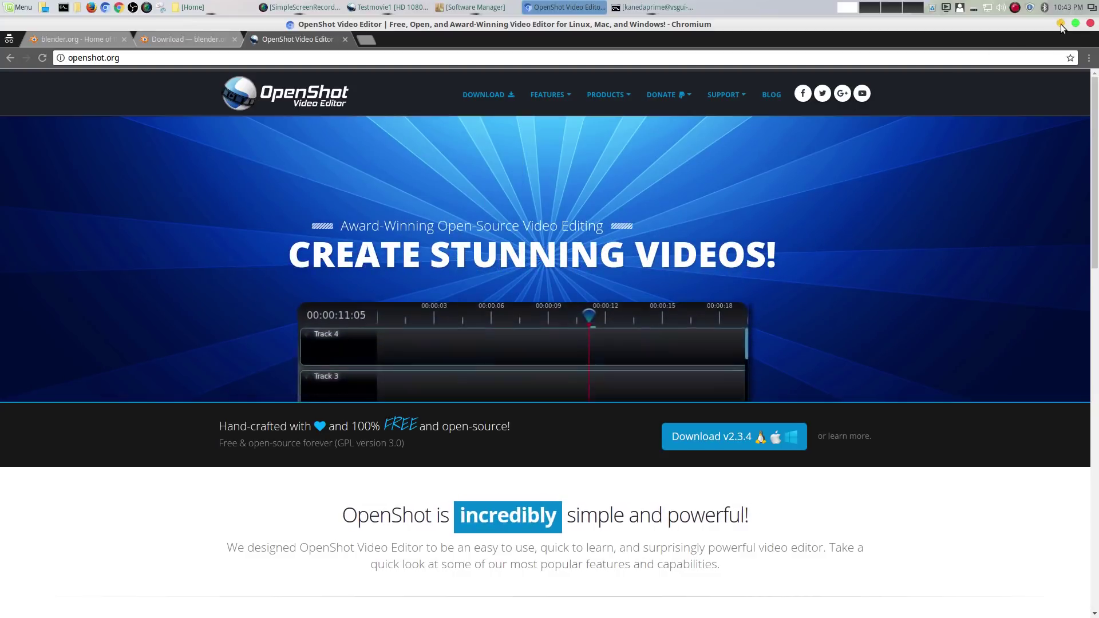
Minimize Chromium to bring the Testmovie1 project back on screen
click(1060, 24)
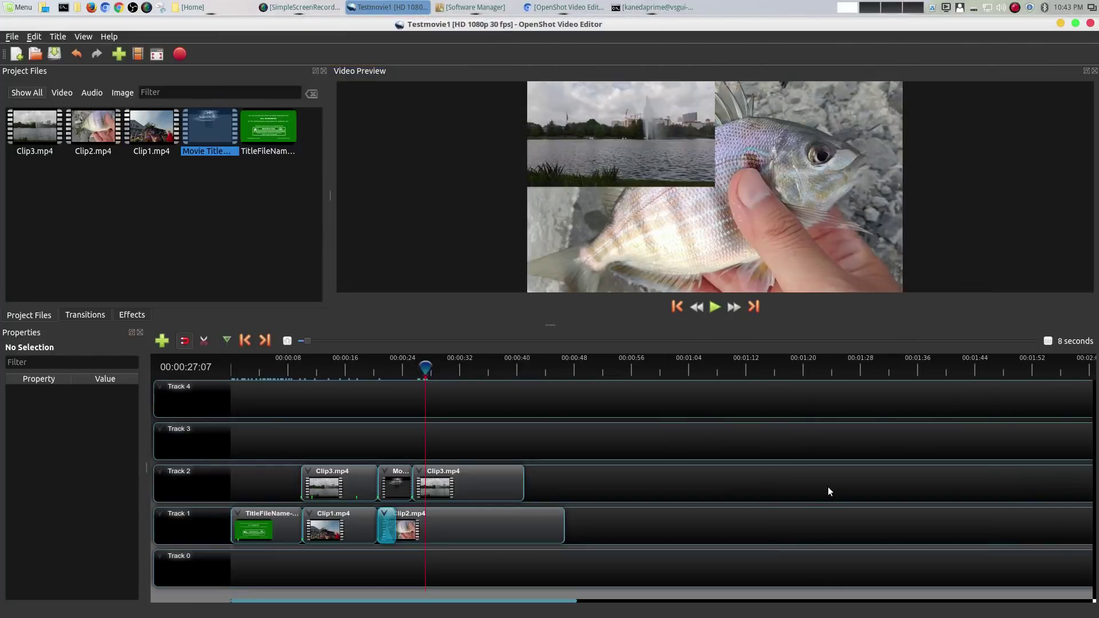